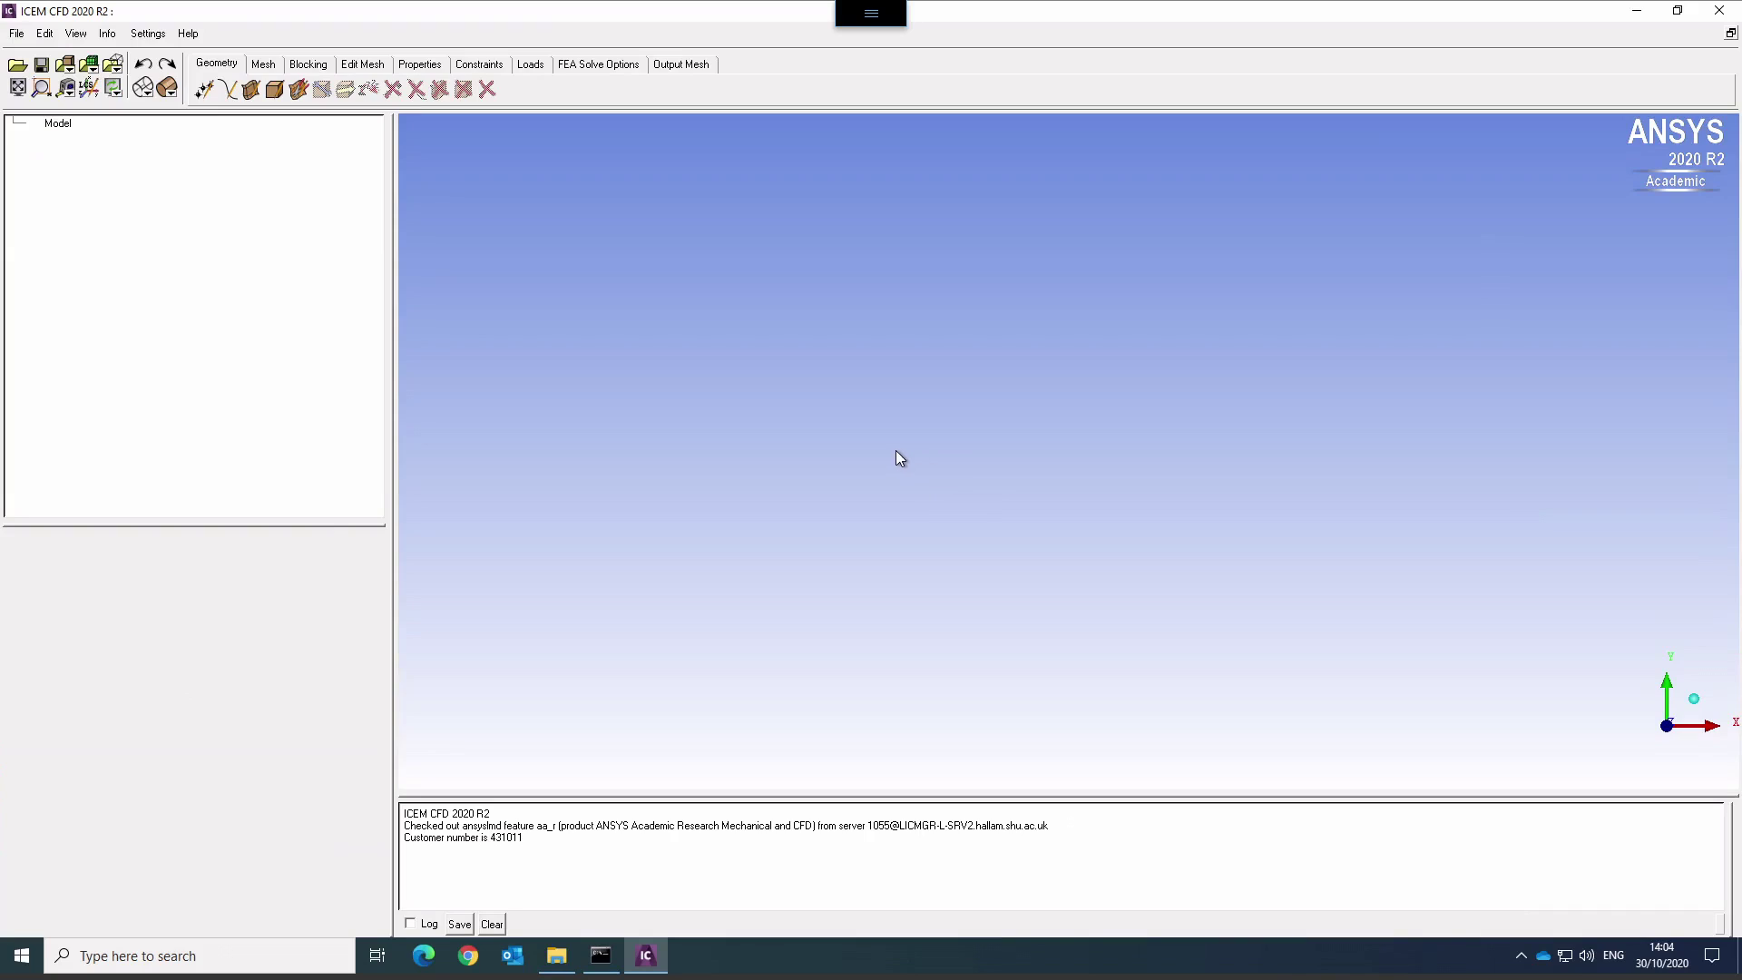
# Import carotidAll.stl from geometryFiles as faceted STL geometry, taking part names from the file.
pyautogui.click(16, 34)
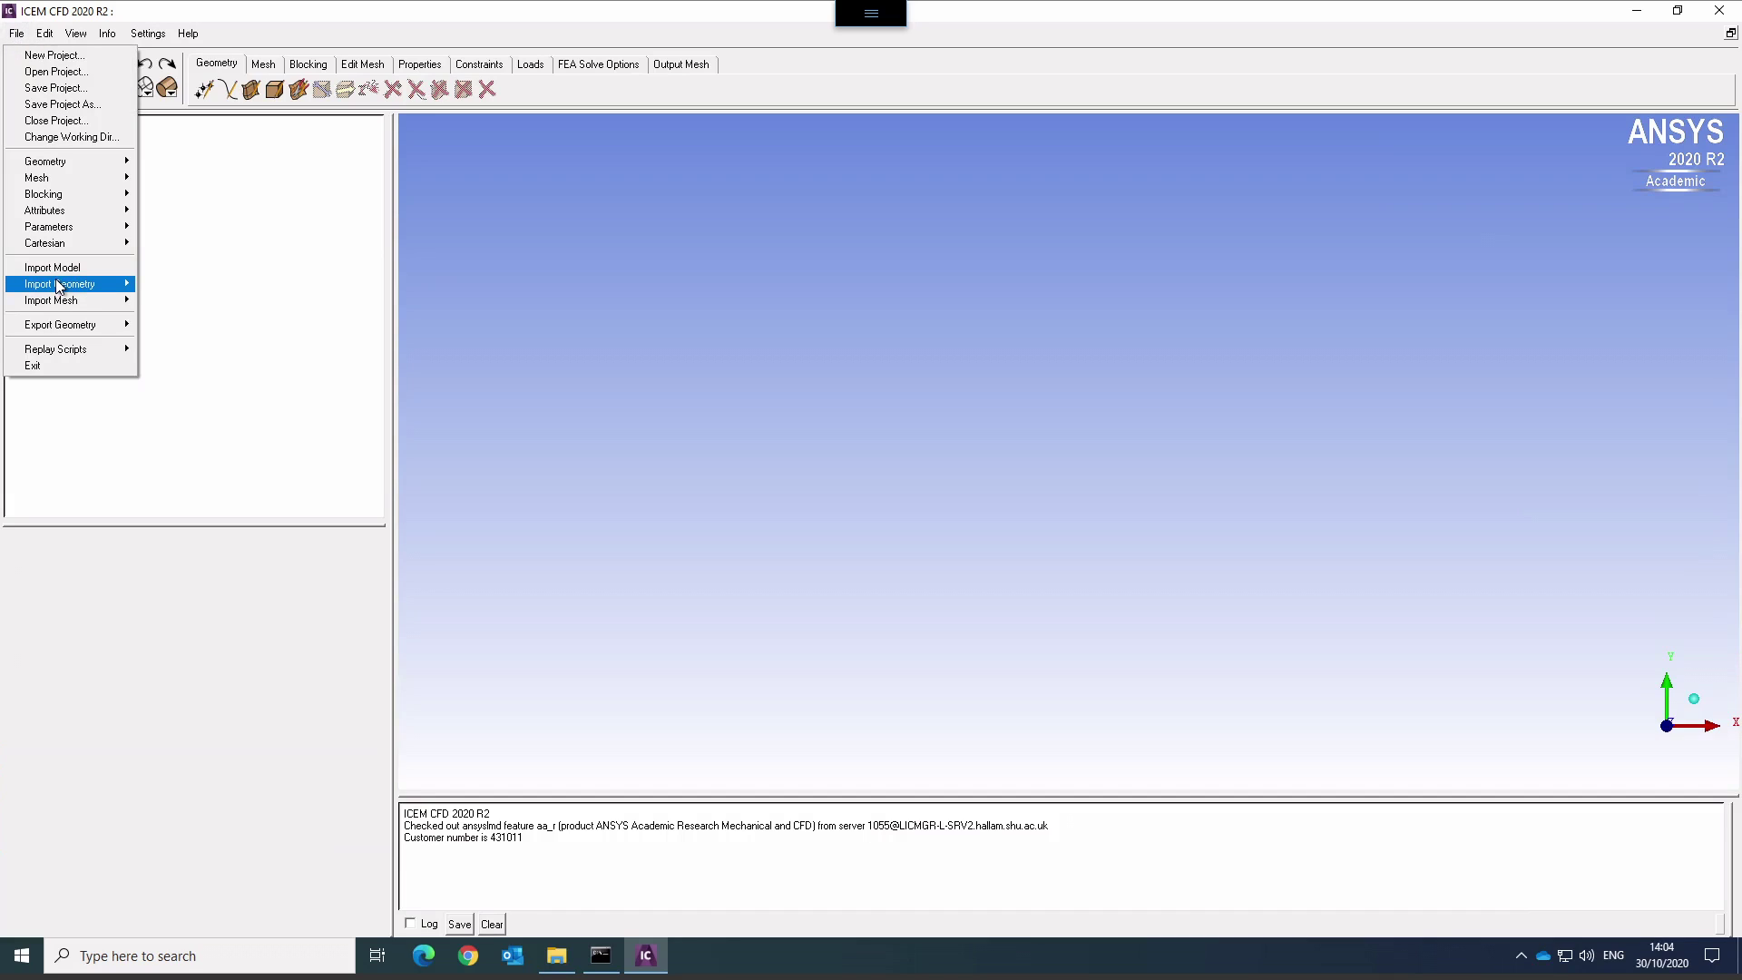
pyautogui.moveTo(62, 284)
pyautogui.moveTo(189, 288)
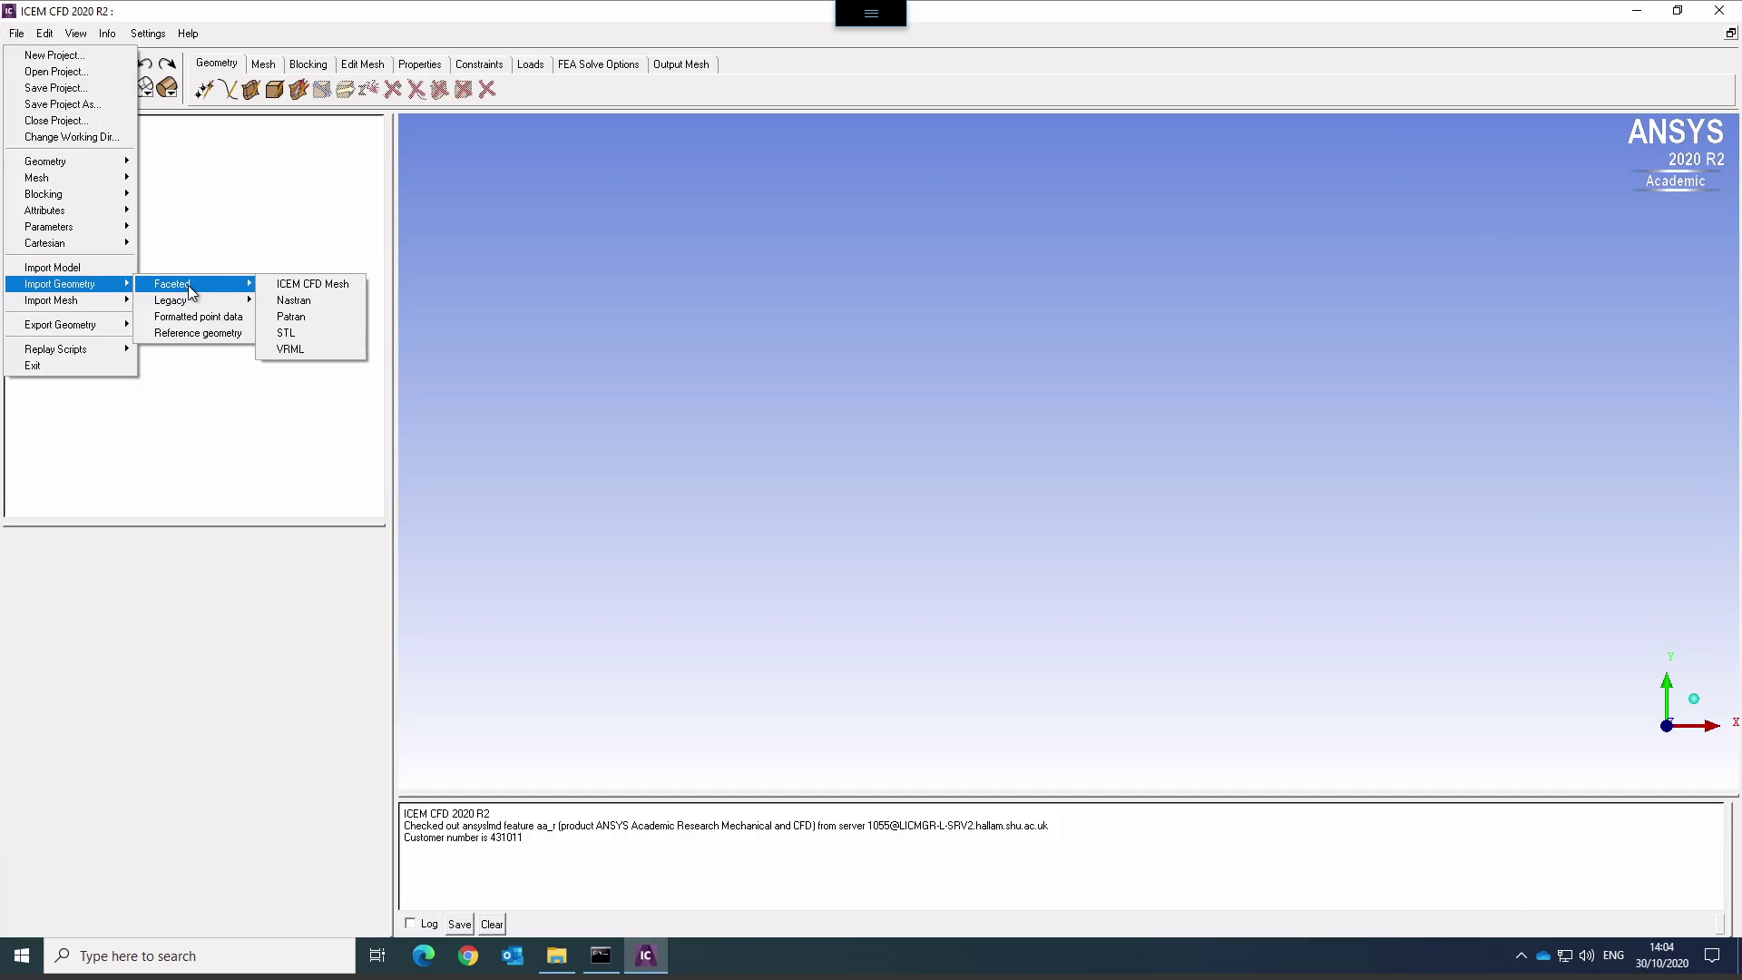
pyautogui.click(283, 334)
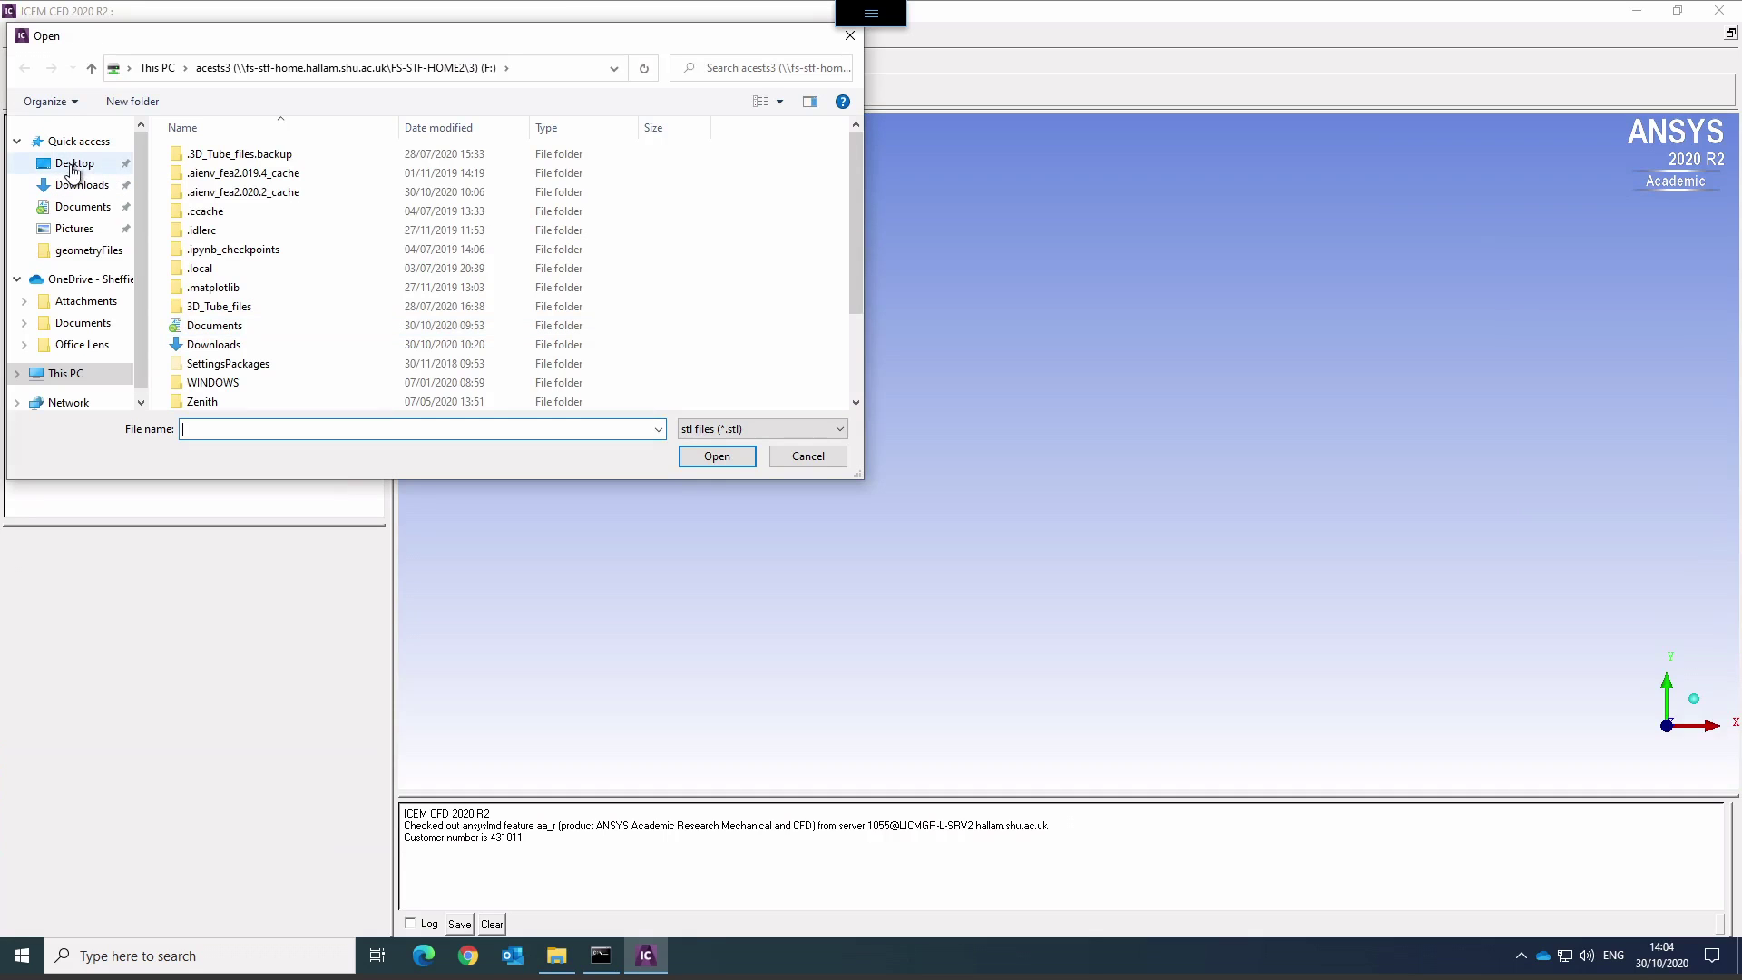
pyautogui.click(72, 165)
pyautogui.doubleClick(241, 153)
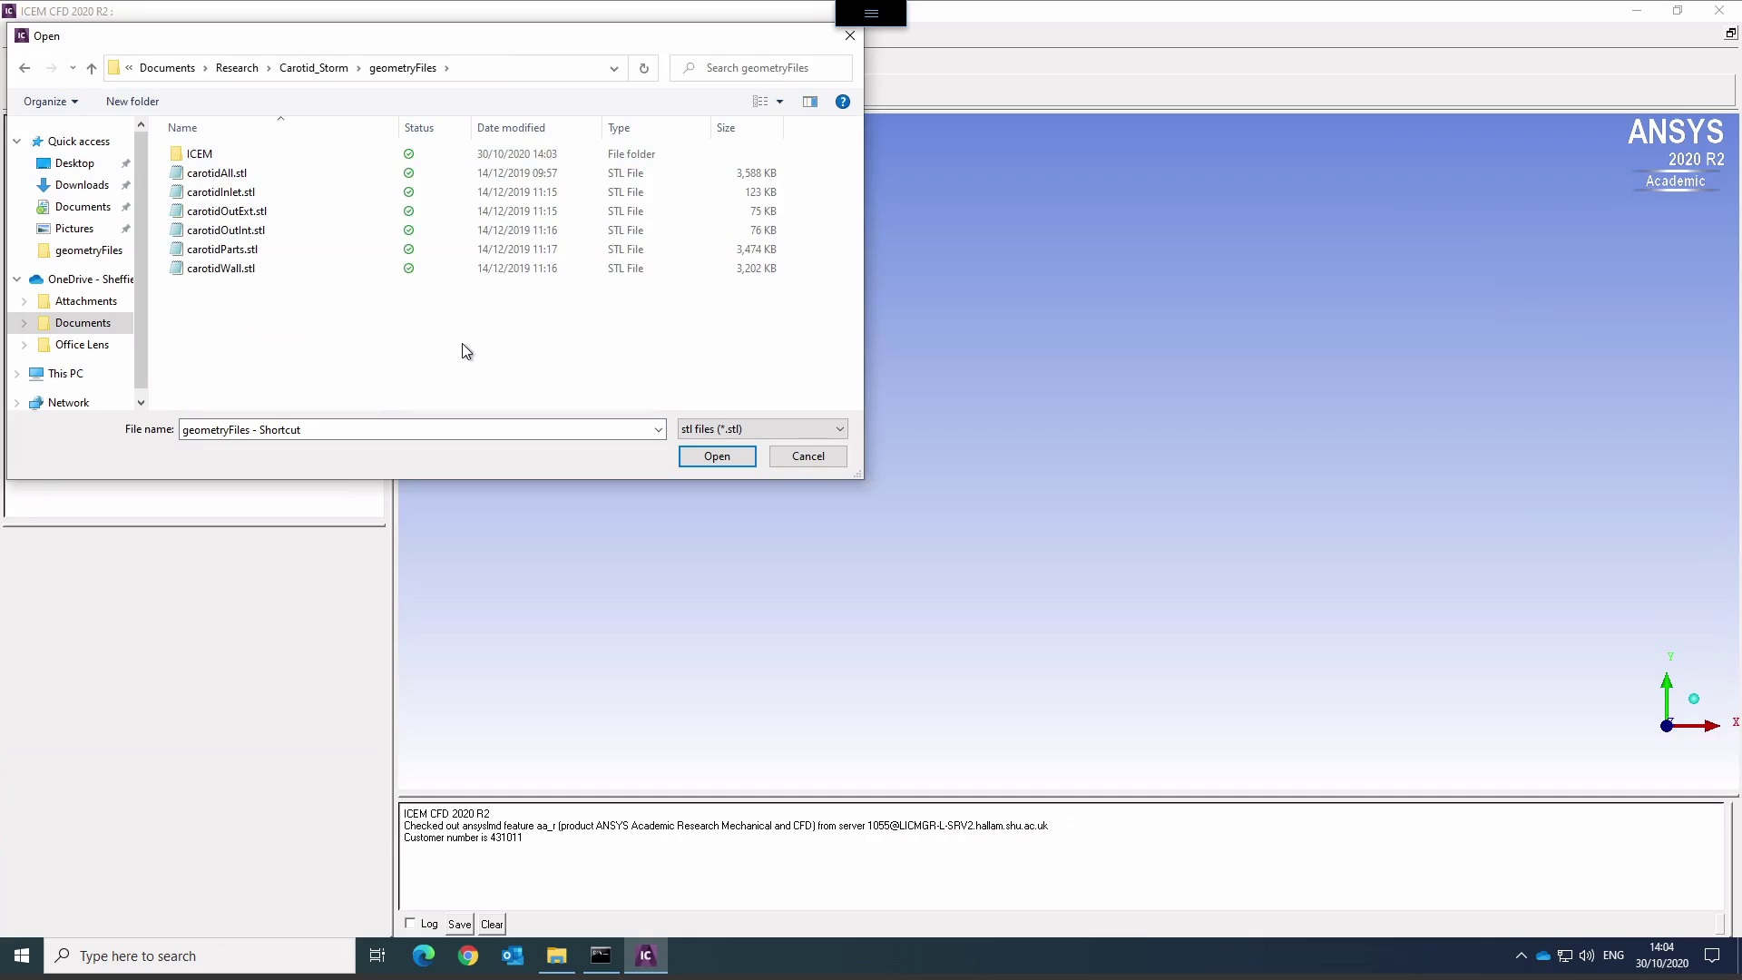
pyautogui.click(218, 173)
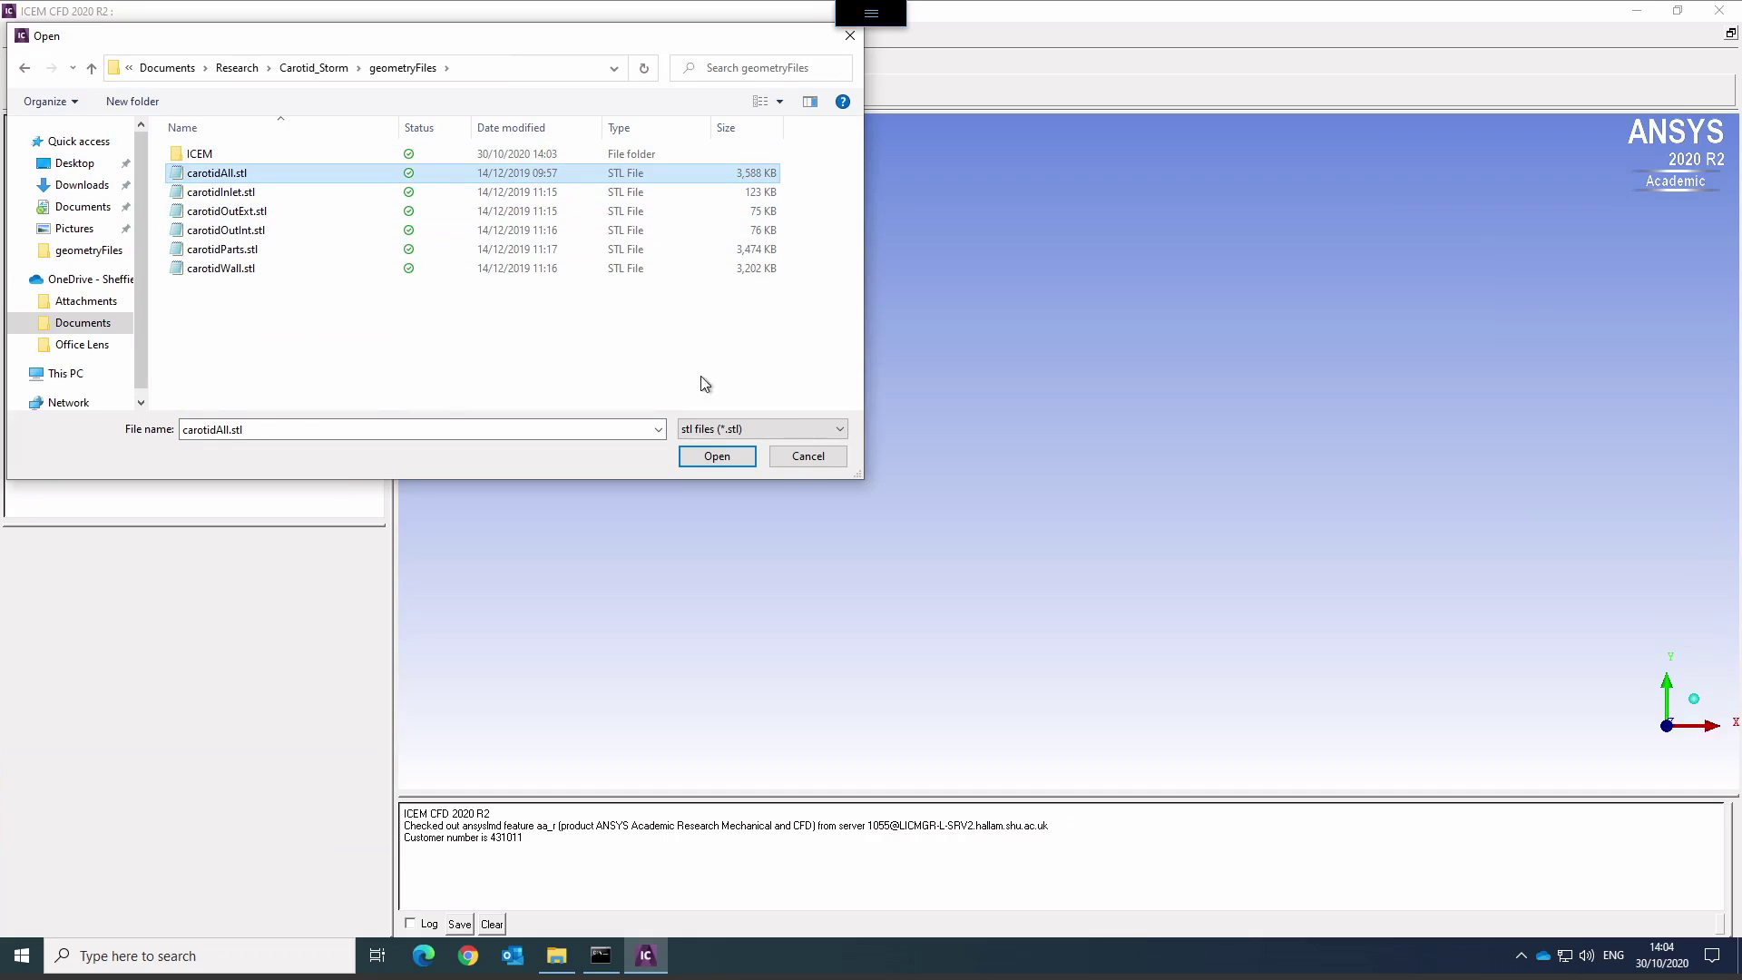
pyautogui.click(700, 458)
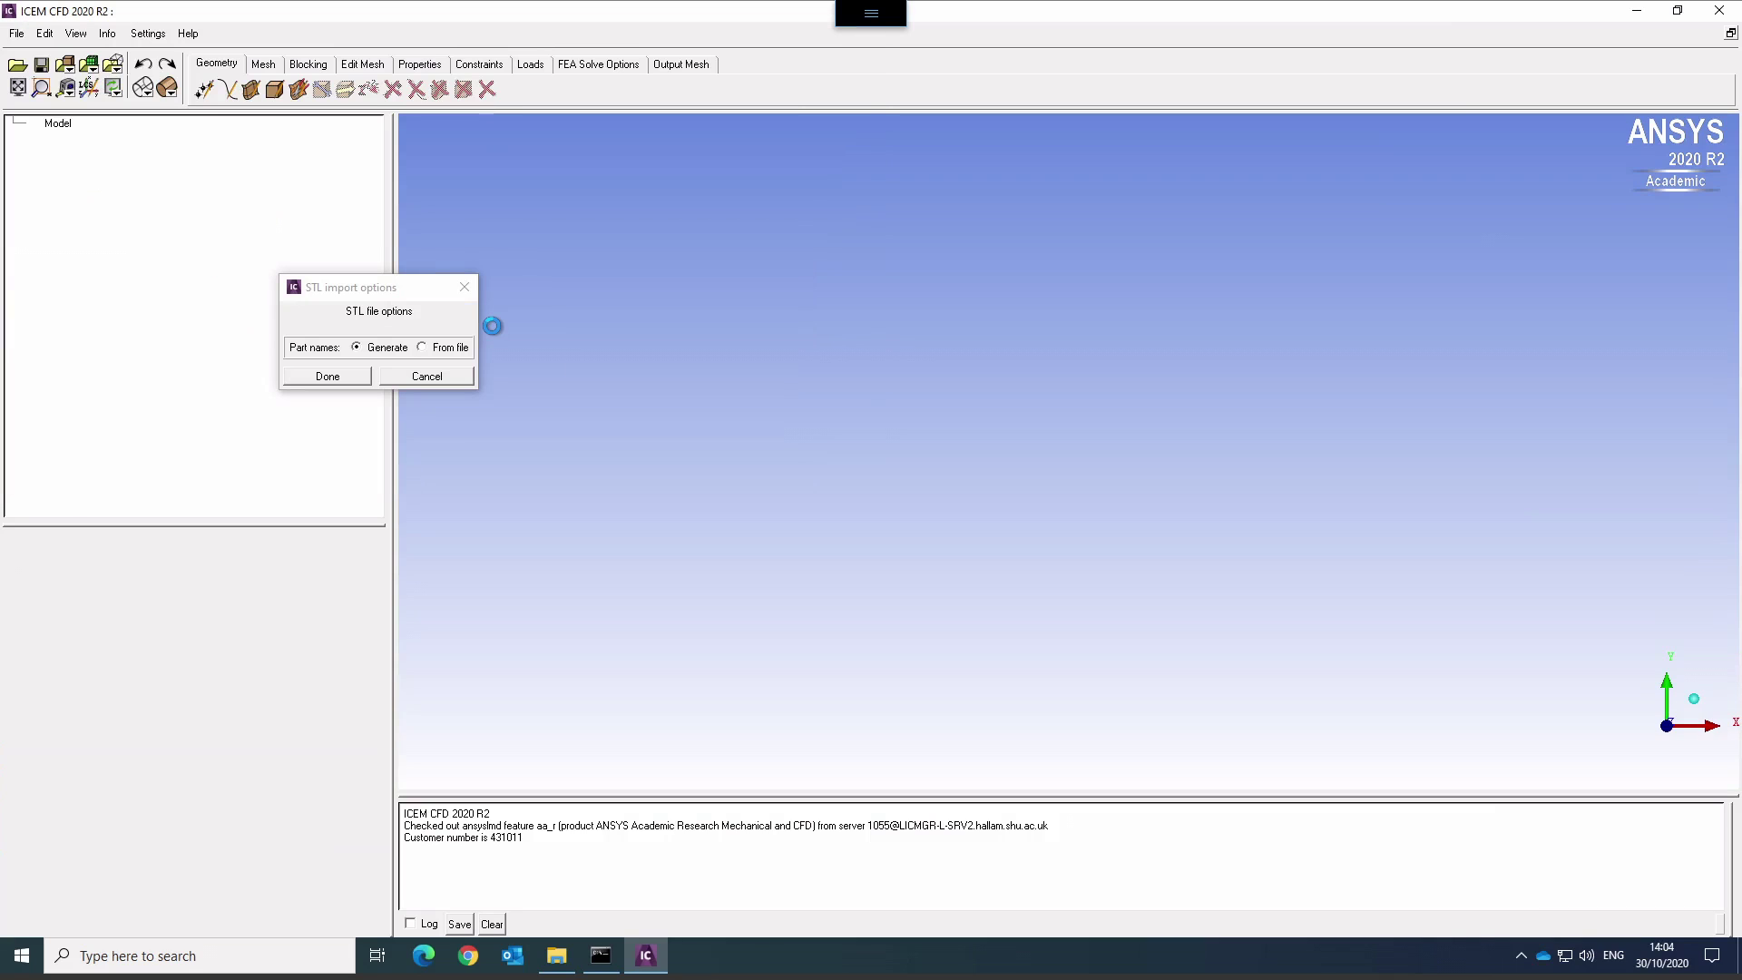
pyautogui.click(422, 348)
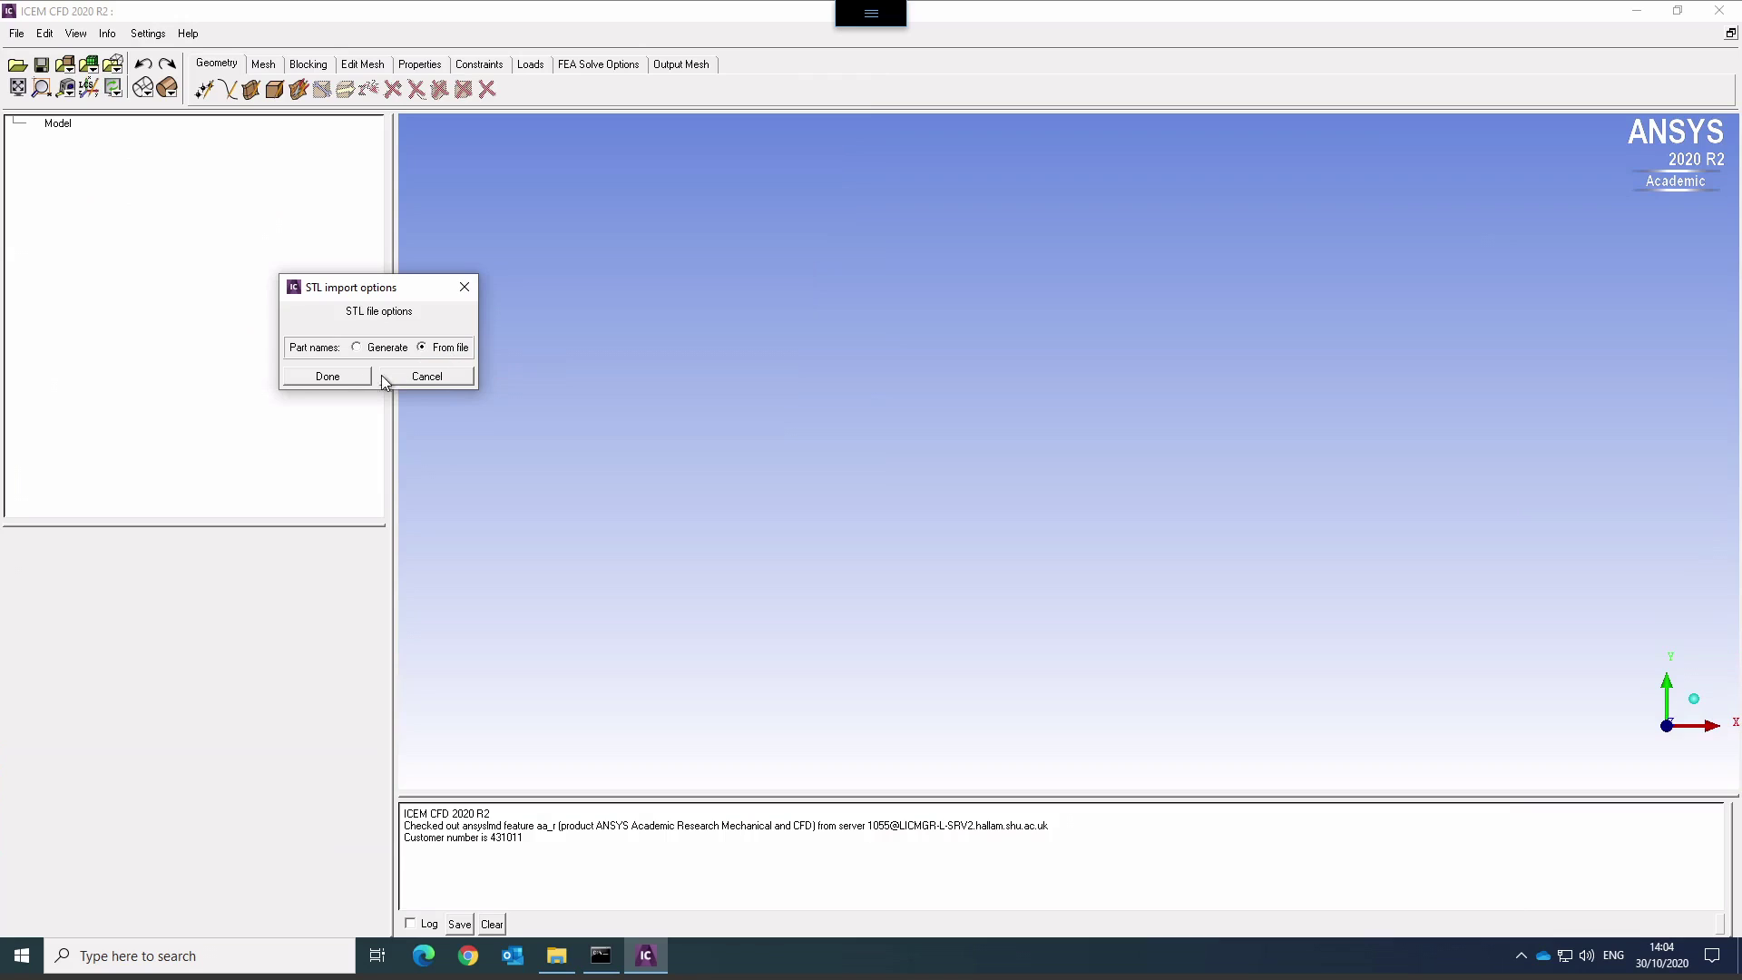
pyautogui.click(329, 376)
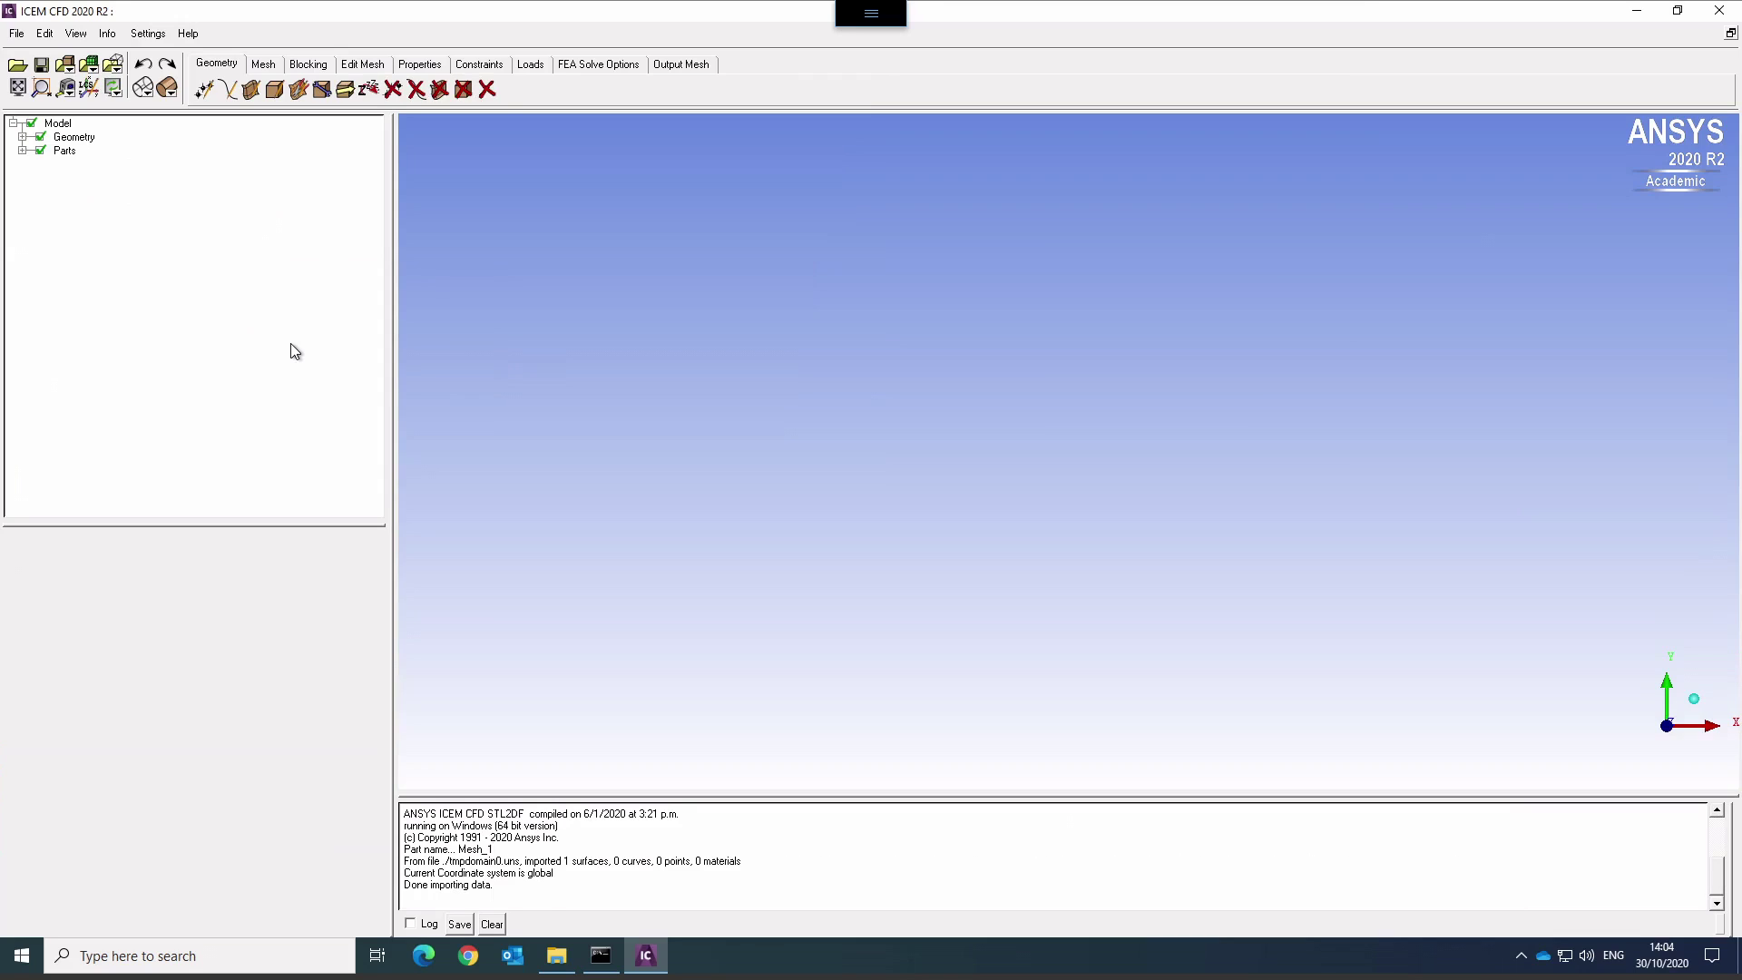
# Expand Parts to reveal MESH_1 and render the carotid vessel as solid shaded surfaces.
pyautogui.click(22, 151)
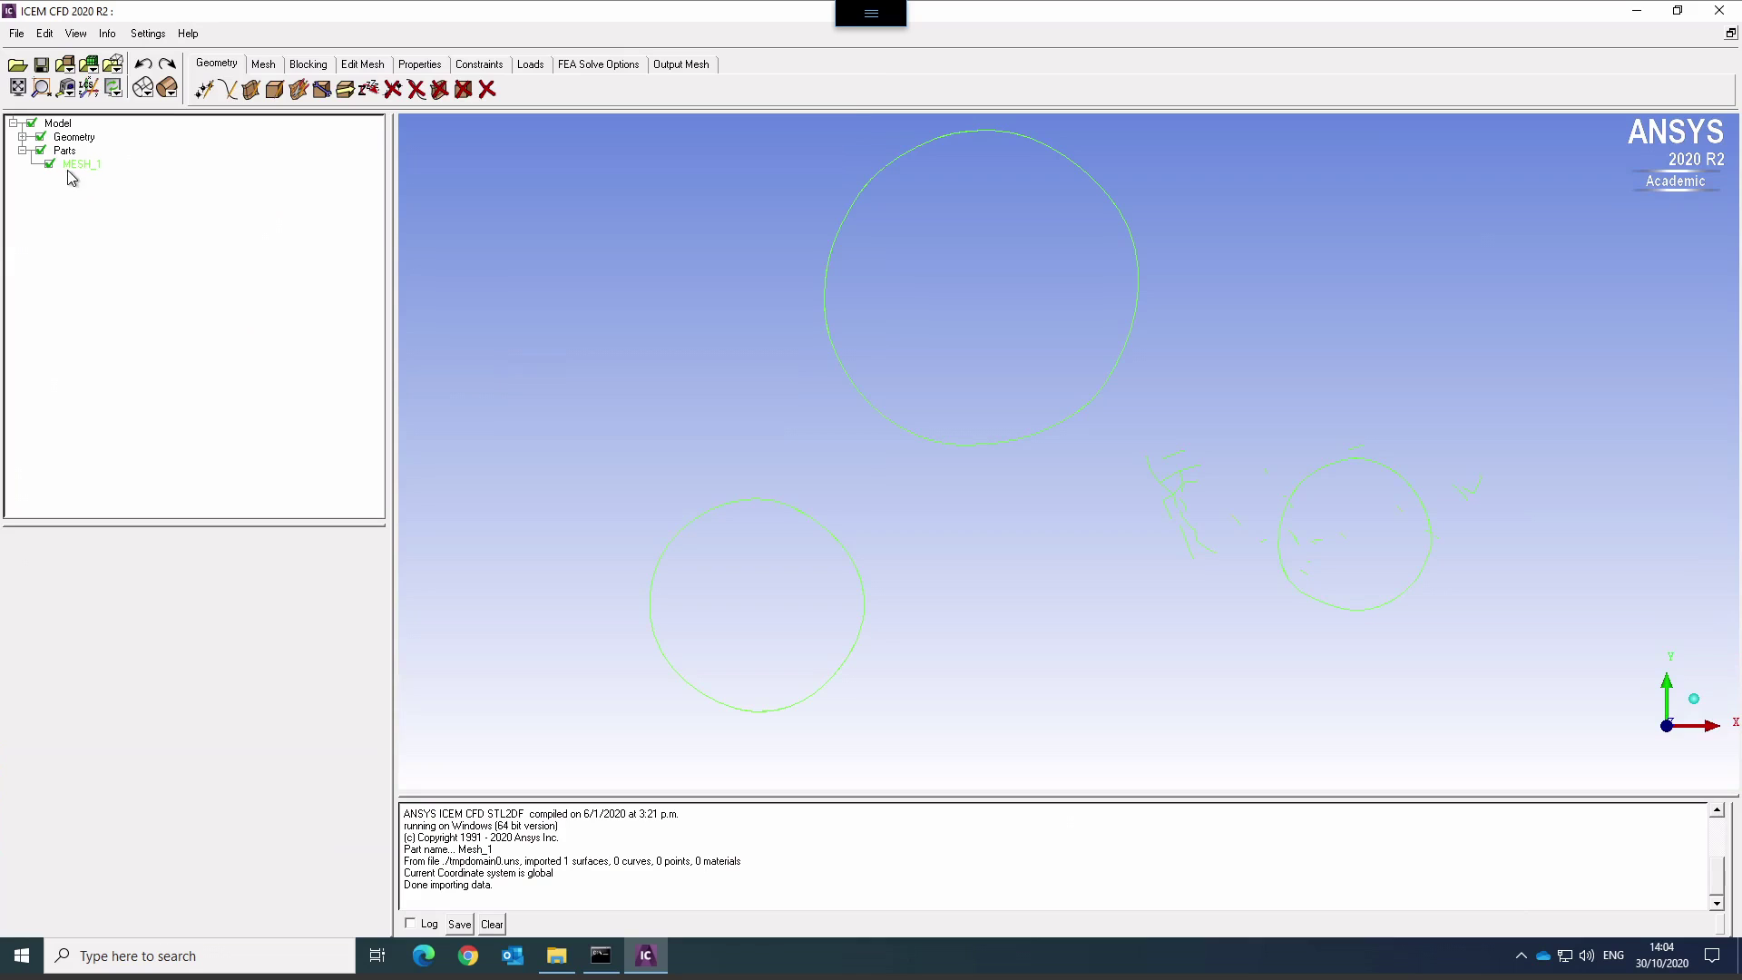
pyautogui.moveTo(1151, 481)
pyautogui.mouseDown()
pyautogui.moveTo(1023, 439)
pyautogui.moveTo(1167, 505)
pyautogui.moveTo(1170, 542)
pyautogui.moveTo(1143, 575)
pyautogui.moveTo(1154, 490)
pyautogui.mouseUp()
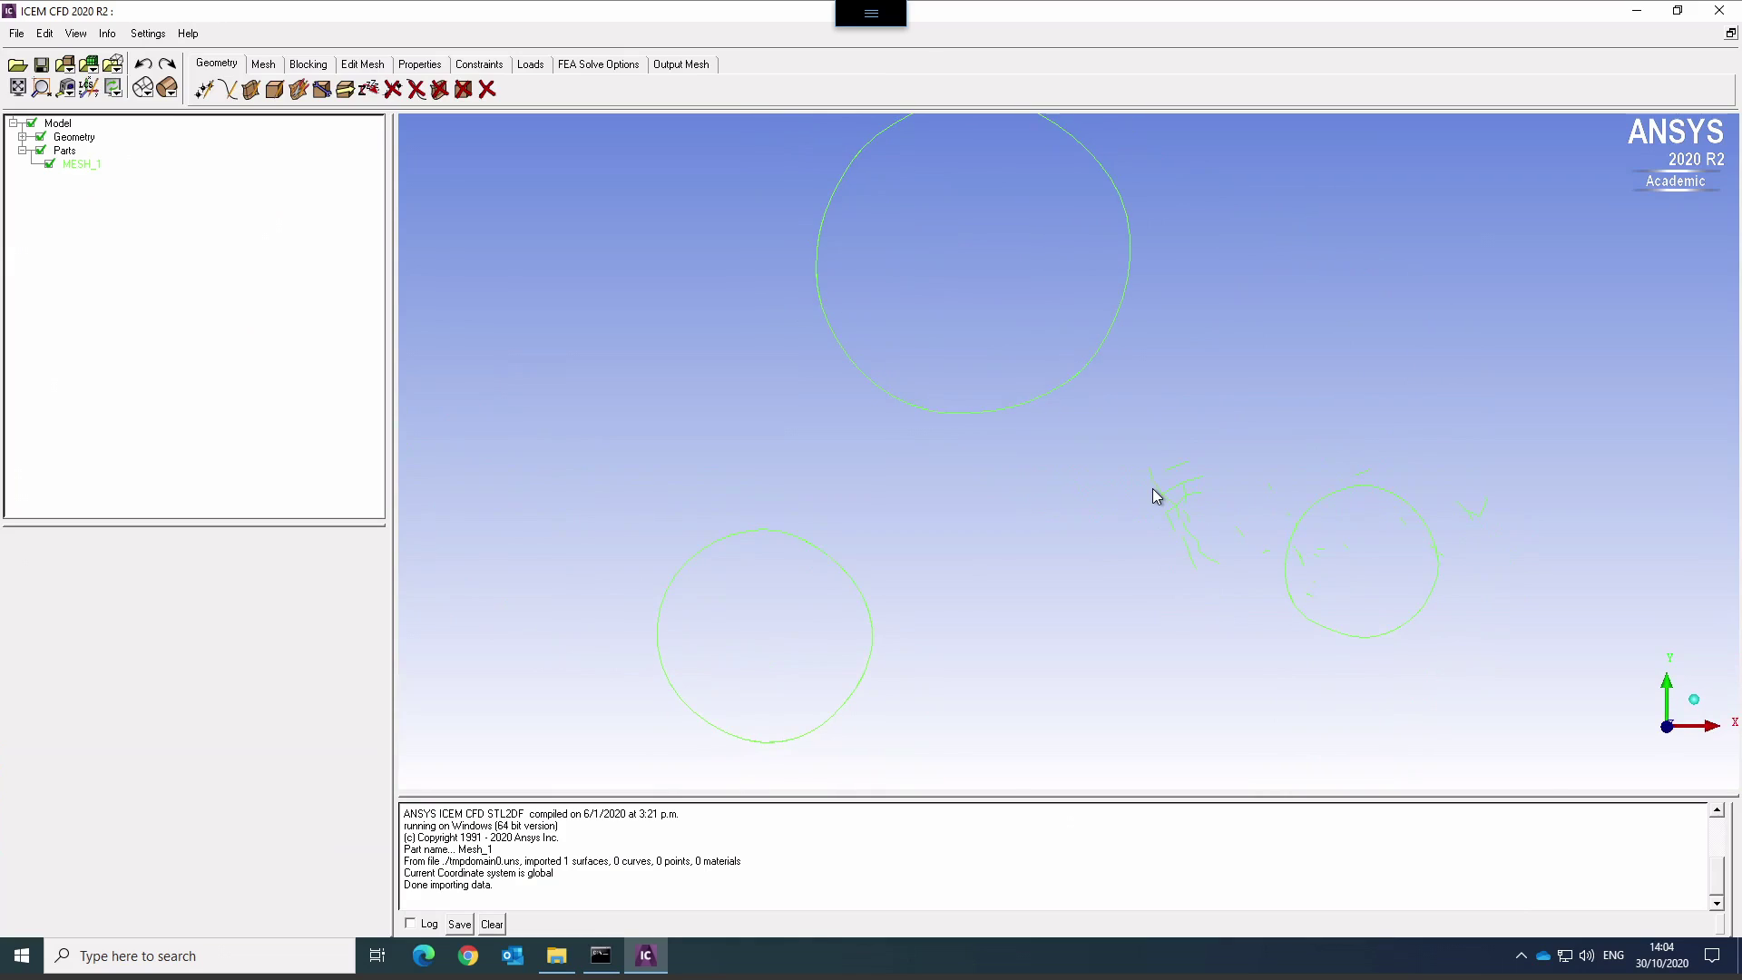
pyautogui.click(166, 87)
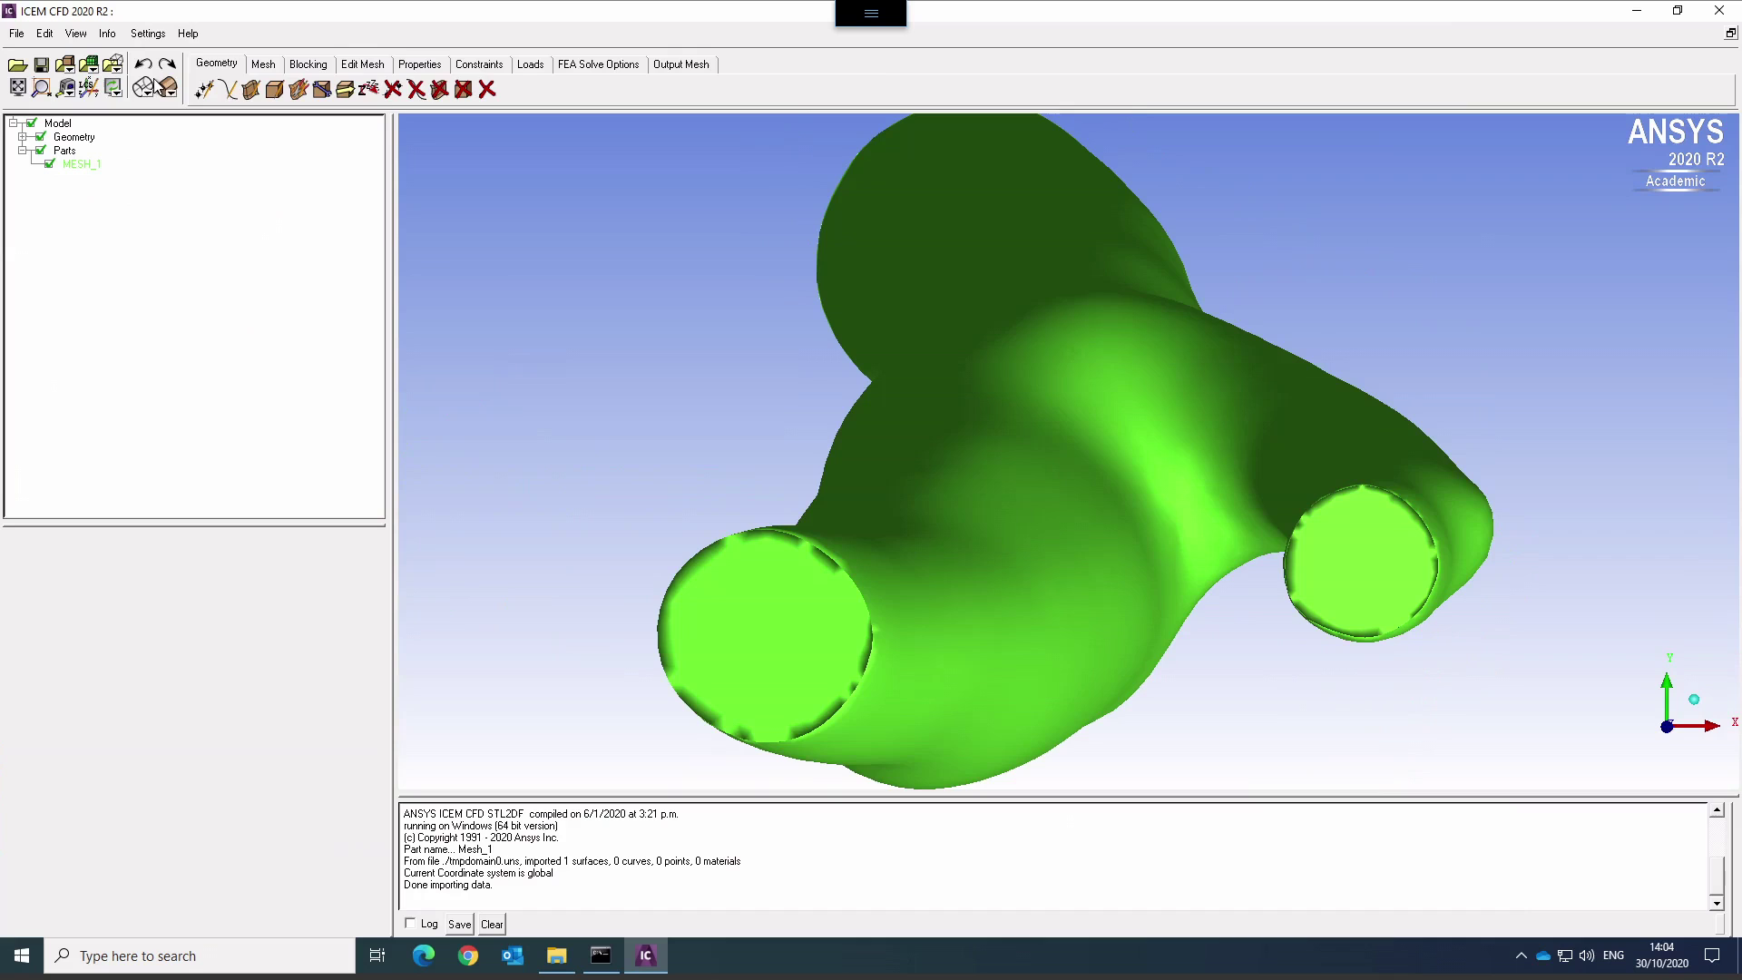
pyautogui.moveTo(1149, 691)
pyautogui.mouseDown()
pyautogui.moveTo(755, 561)
pyautogui.moveTo(776, 459)
pyautogui.moveTo(889, 354)
pyautogui.moveTo(1045, 341)
pyautogui.moveTo(1224, 381)
pyautogui.moveTo(1228, 444)
pyautogui.moveTo(1032, 630)
pyautogui.moveTo(939, 663)
pyautogui.moveTo(803, 628)
pyautogui.moveTo(629, 526)
pyautogui.moveTo(499, 386)
pyautogui.moveTo(1334, 417)
pyautogui.moveTo(611, 318)
pyautogui.moveTo(1161, 456)
pyautogui.moveTo(1007, 392)
pyautogui.mouseUp()
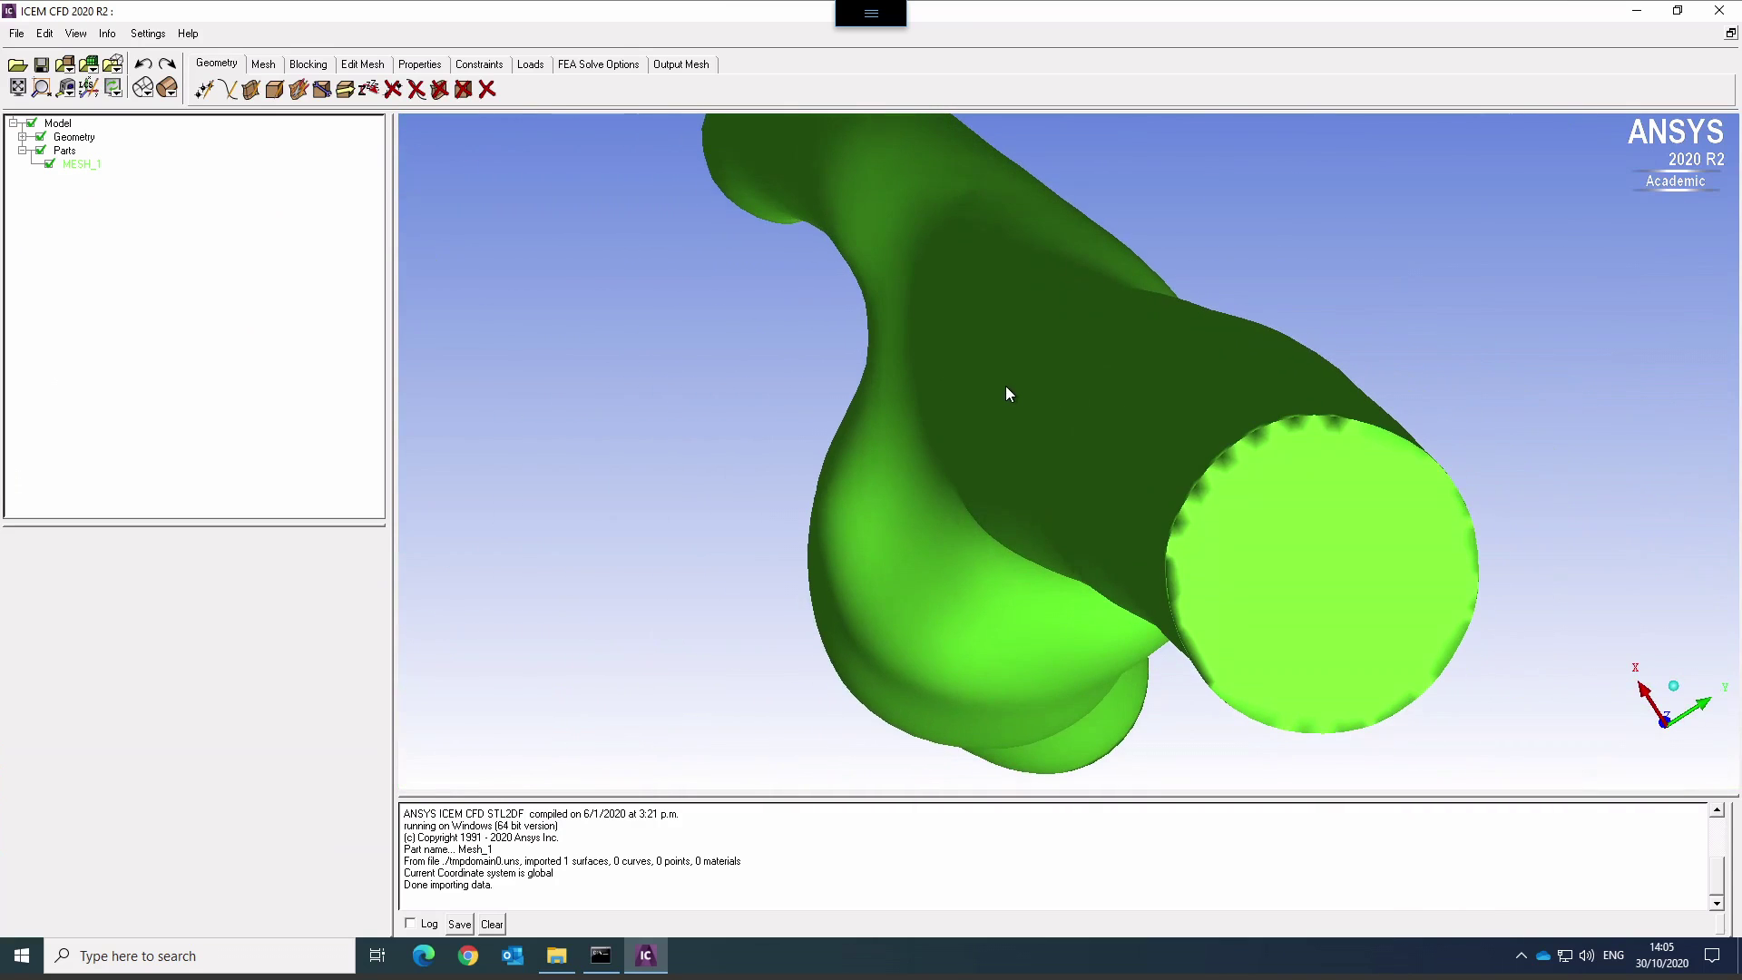
# Start a new part with default name PART.1 and pick the vessel surface for it.
pyautogui.rightClick(64, 151)
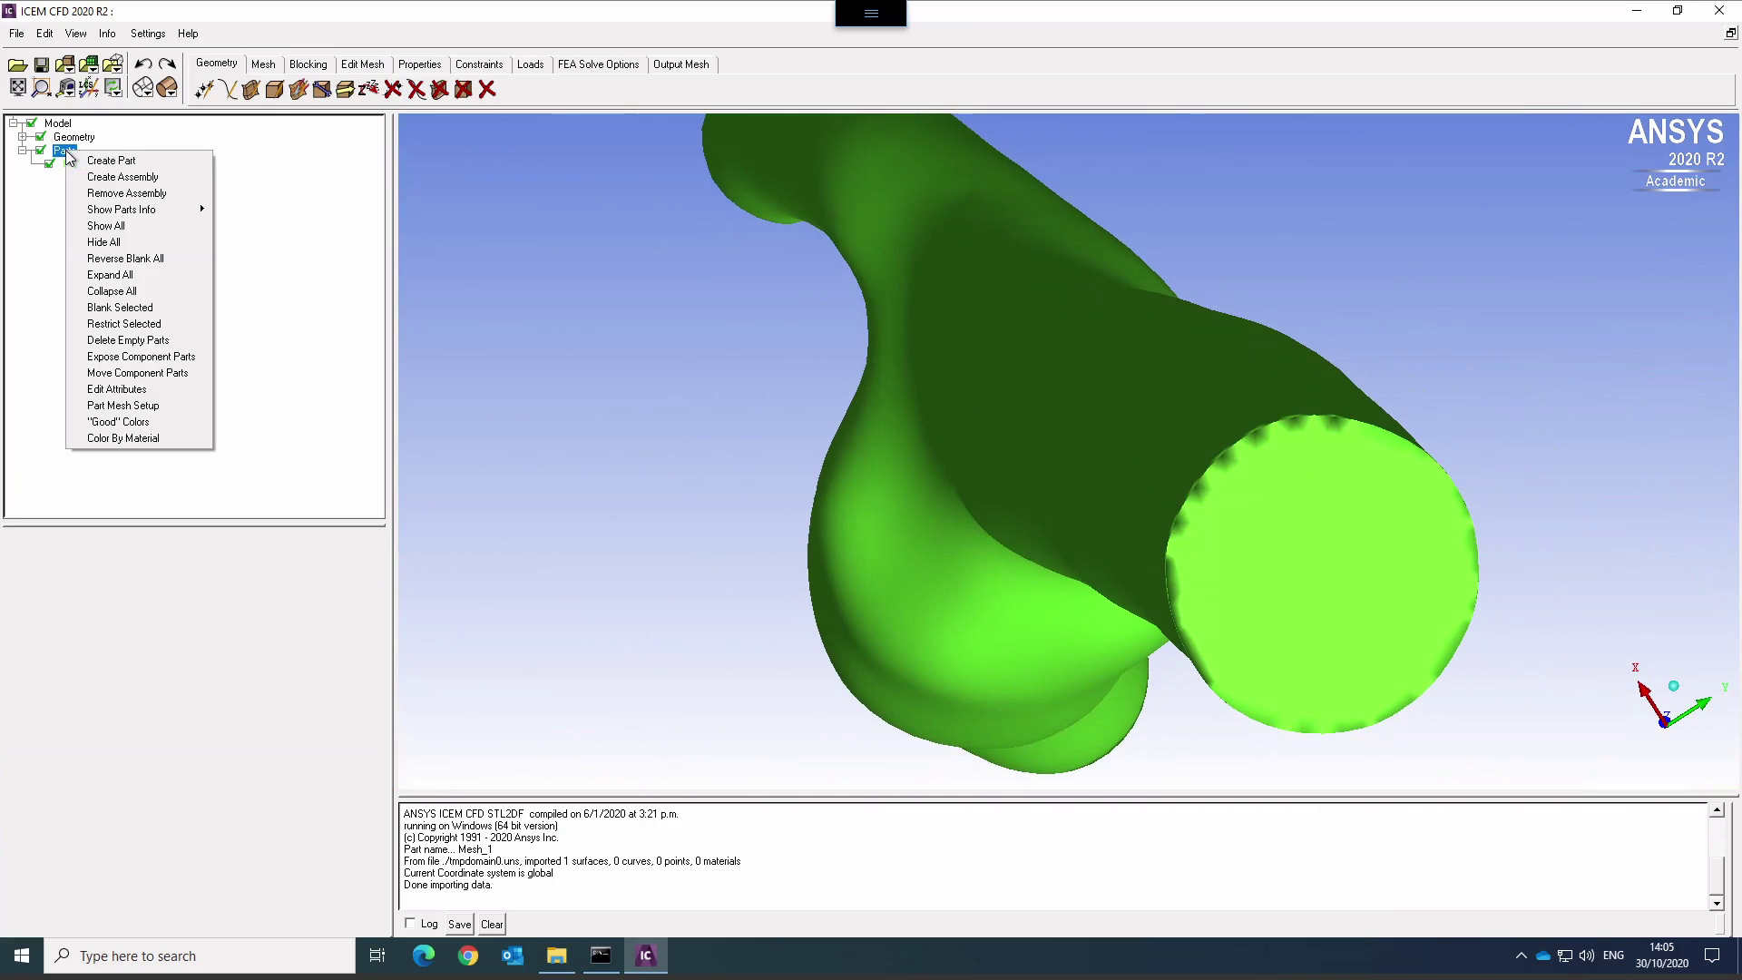
pyautogui.click(101, 161)
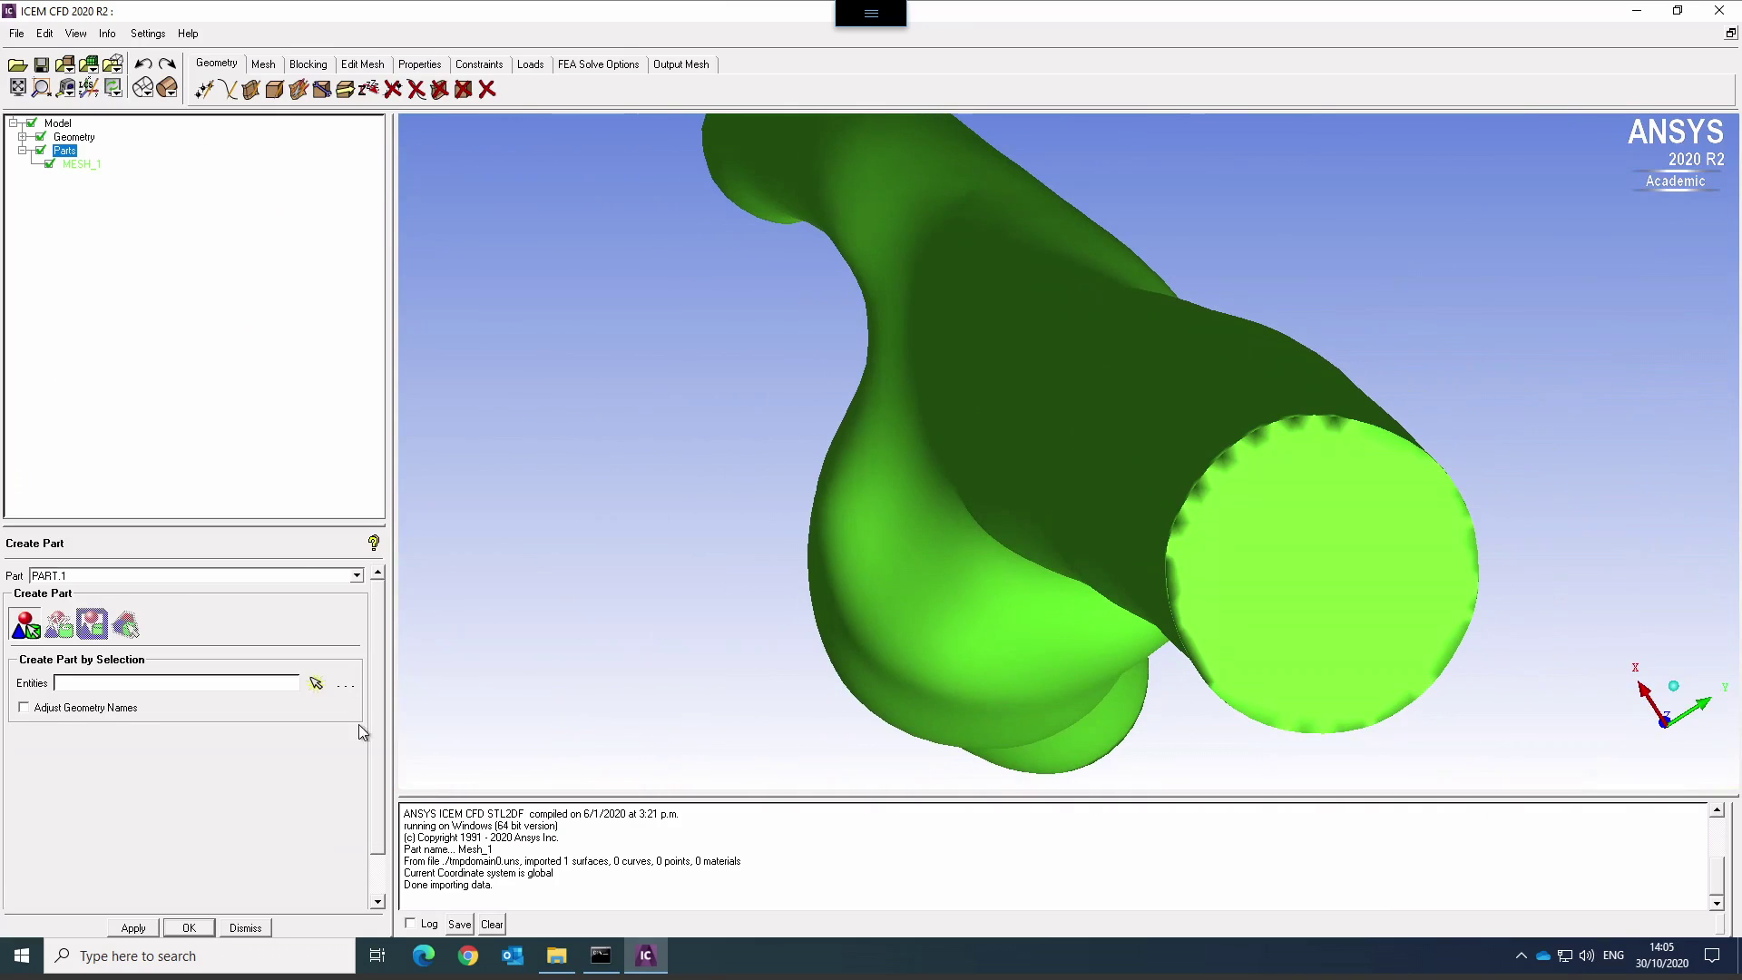
pyautogui.click(313, 685)
pyautogui.click(1361, 613)
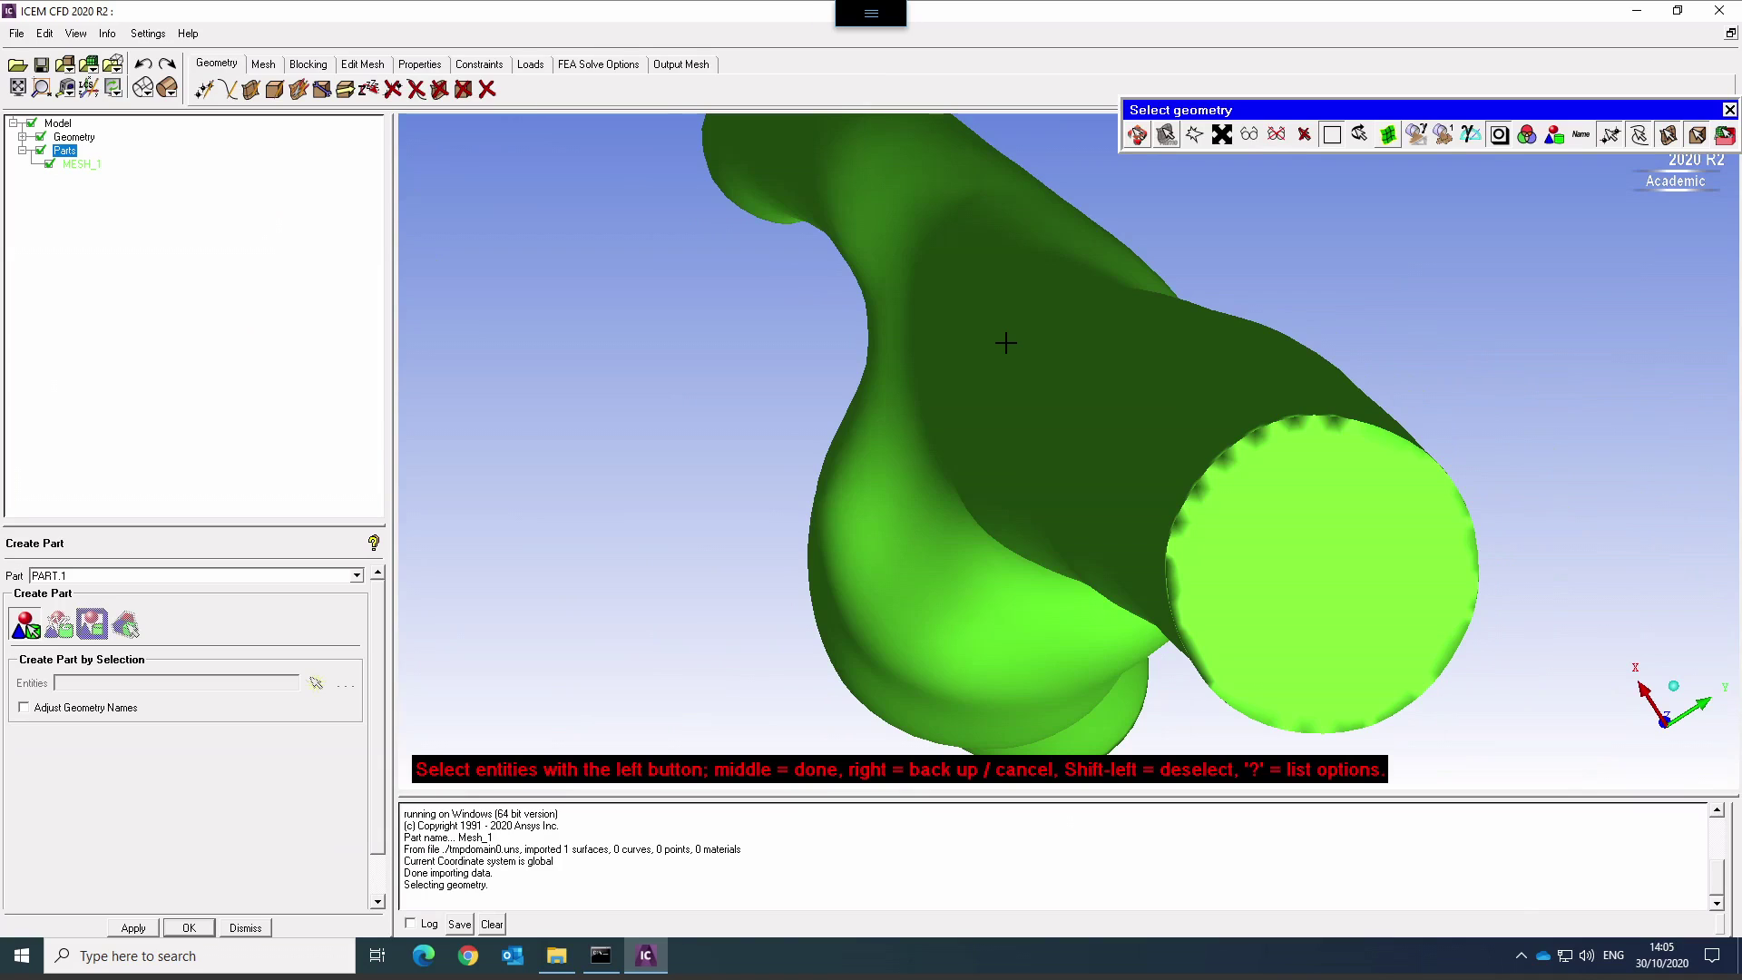
# Open and dismiss the Parts and MESH_1 context menus without choosing an action.
pyautogui.rightClick(70, 154)
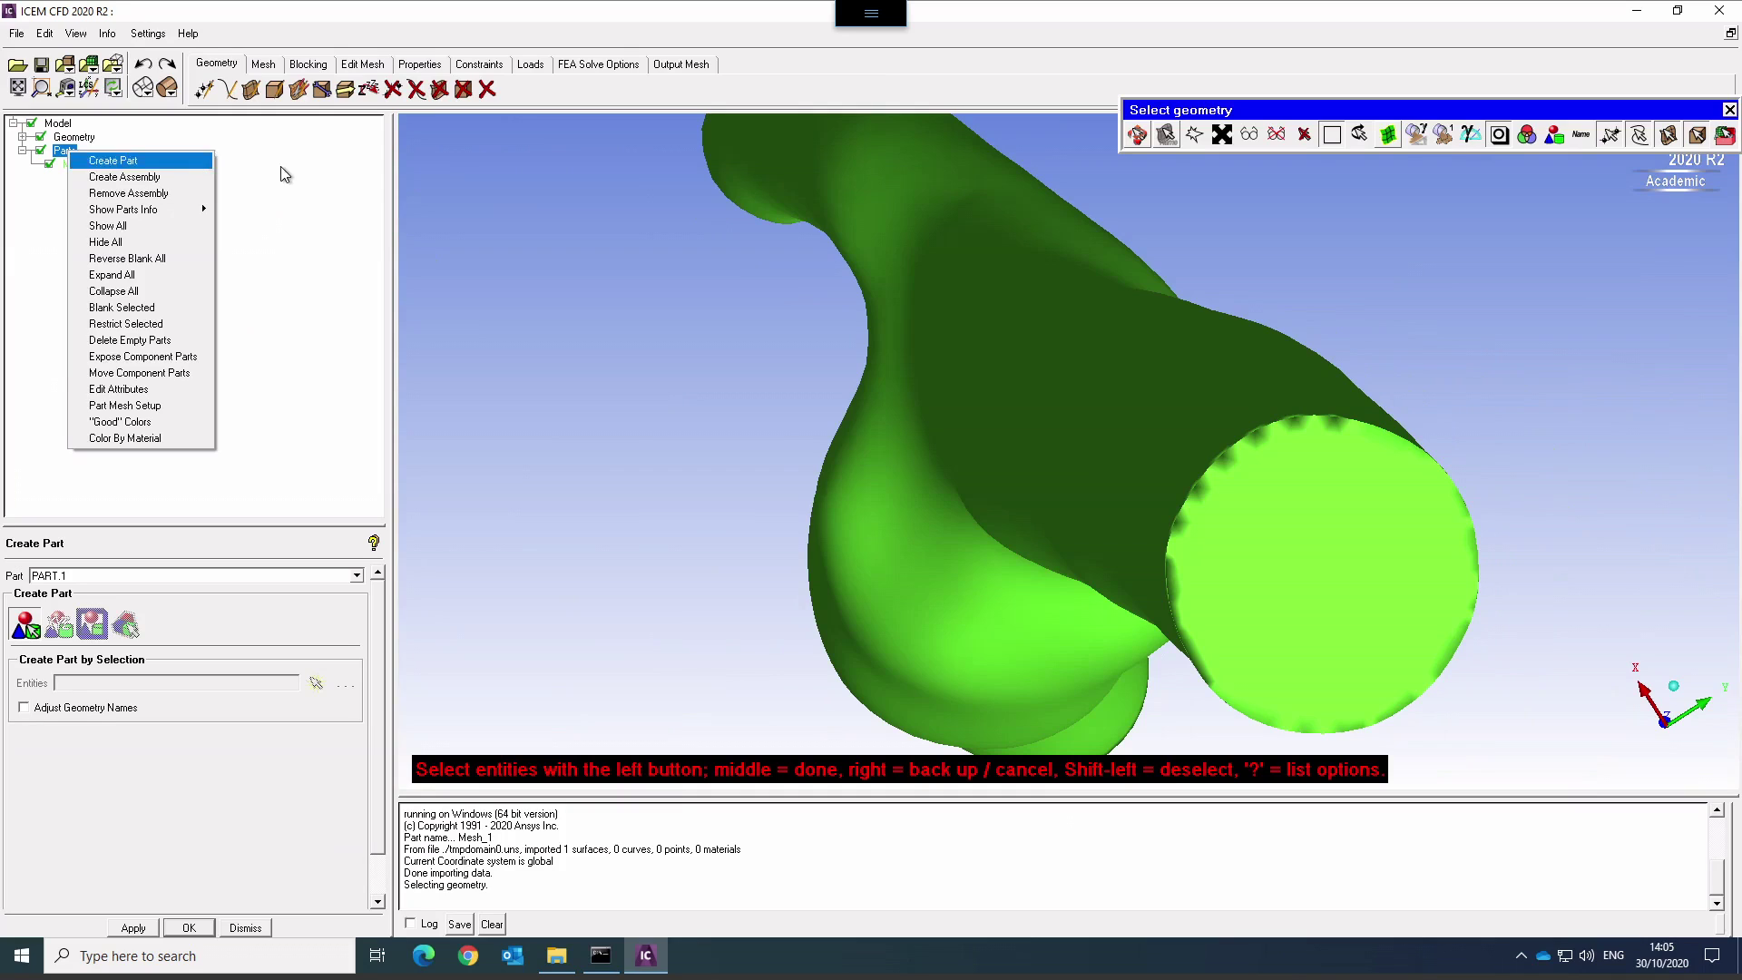
pyautogui.click(192, 151)
pyautogui.rightClick(71, 164)
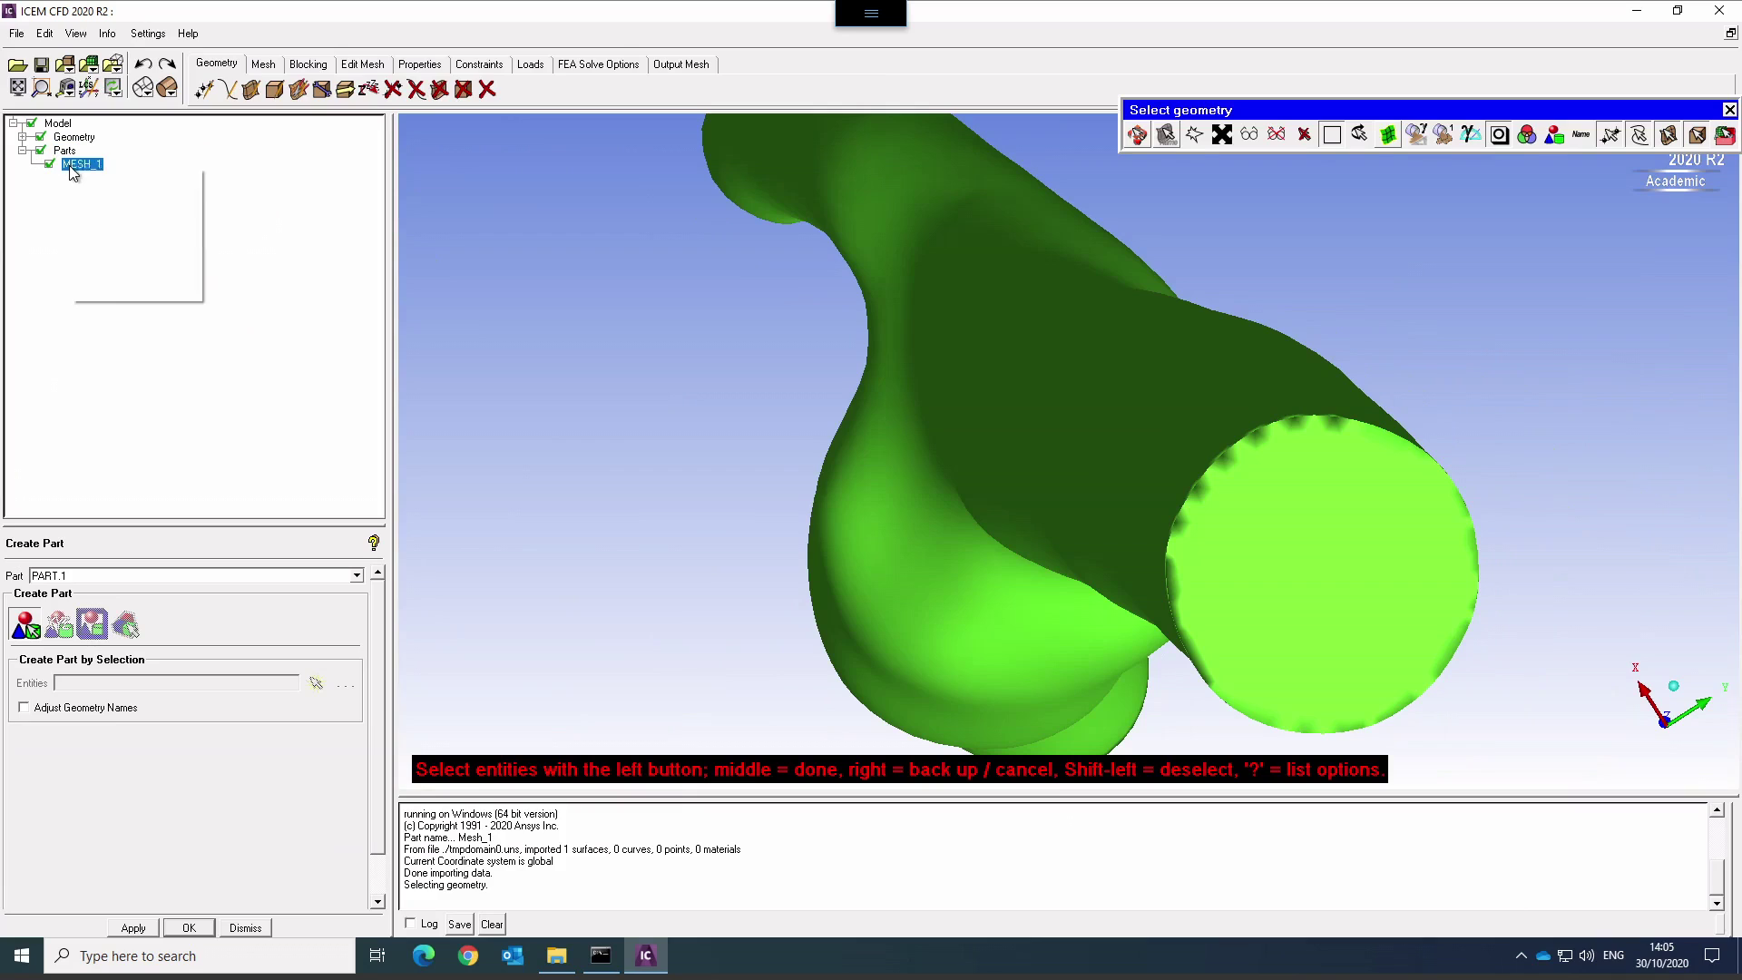
pyautogui.click(327, 245)
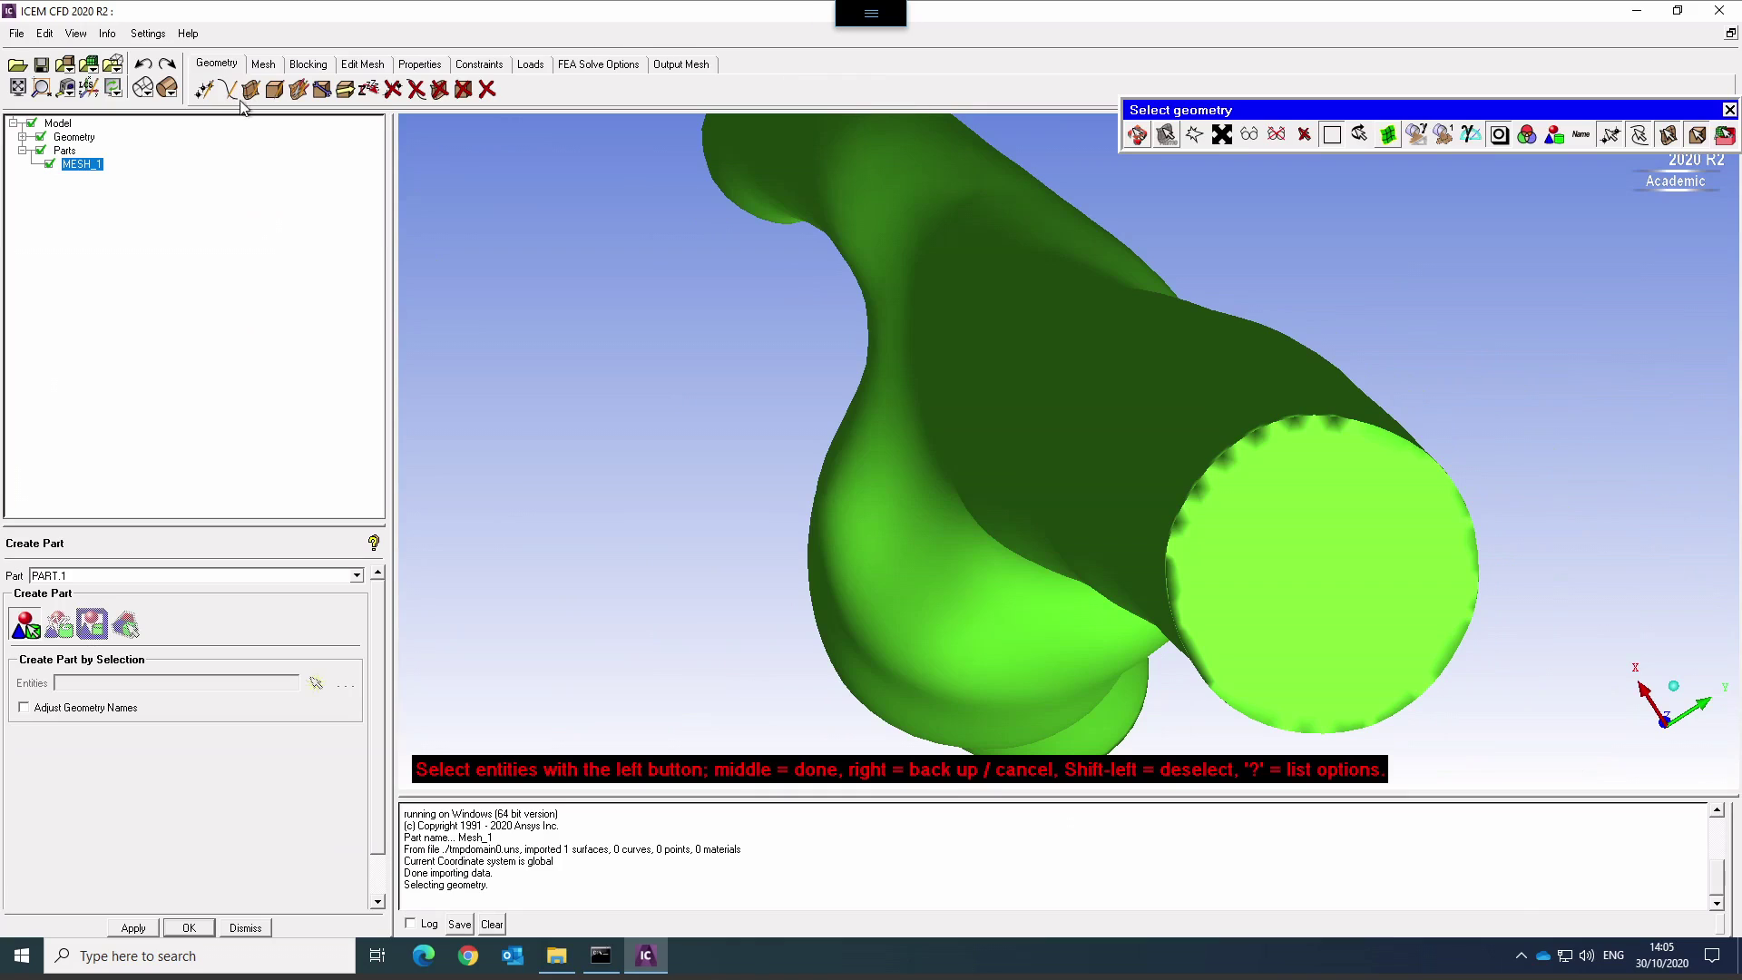
# Prepare Build Topology repair with Filter curves enabled and a feature angle of 4.
pyautogui.click(299, 90)
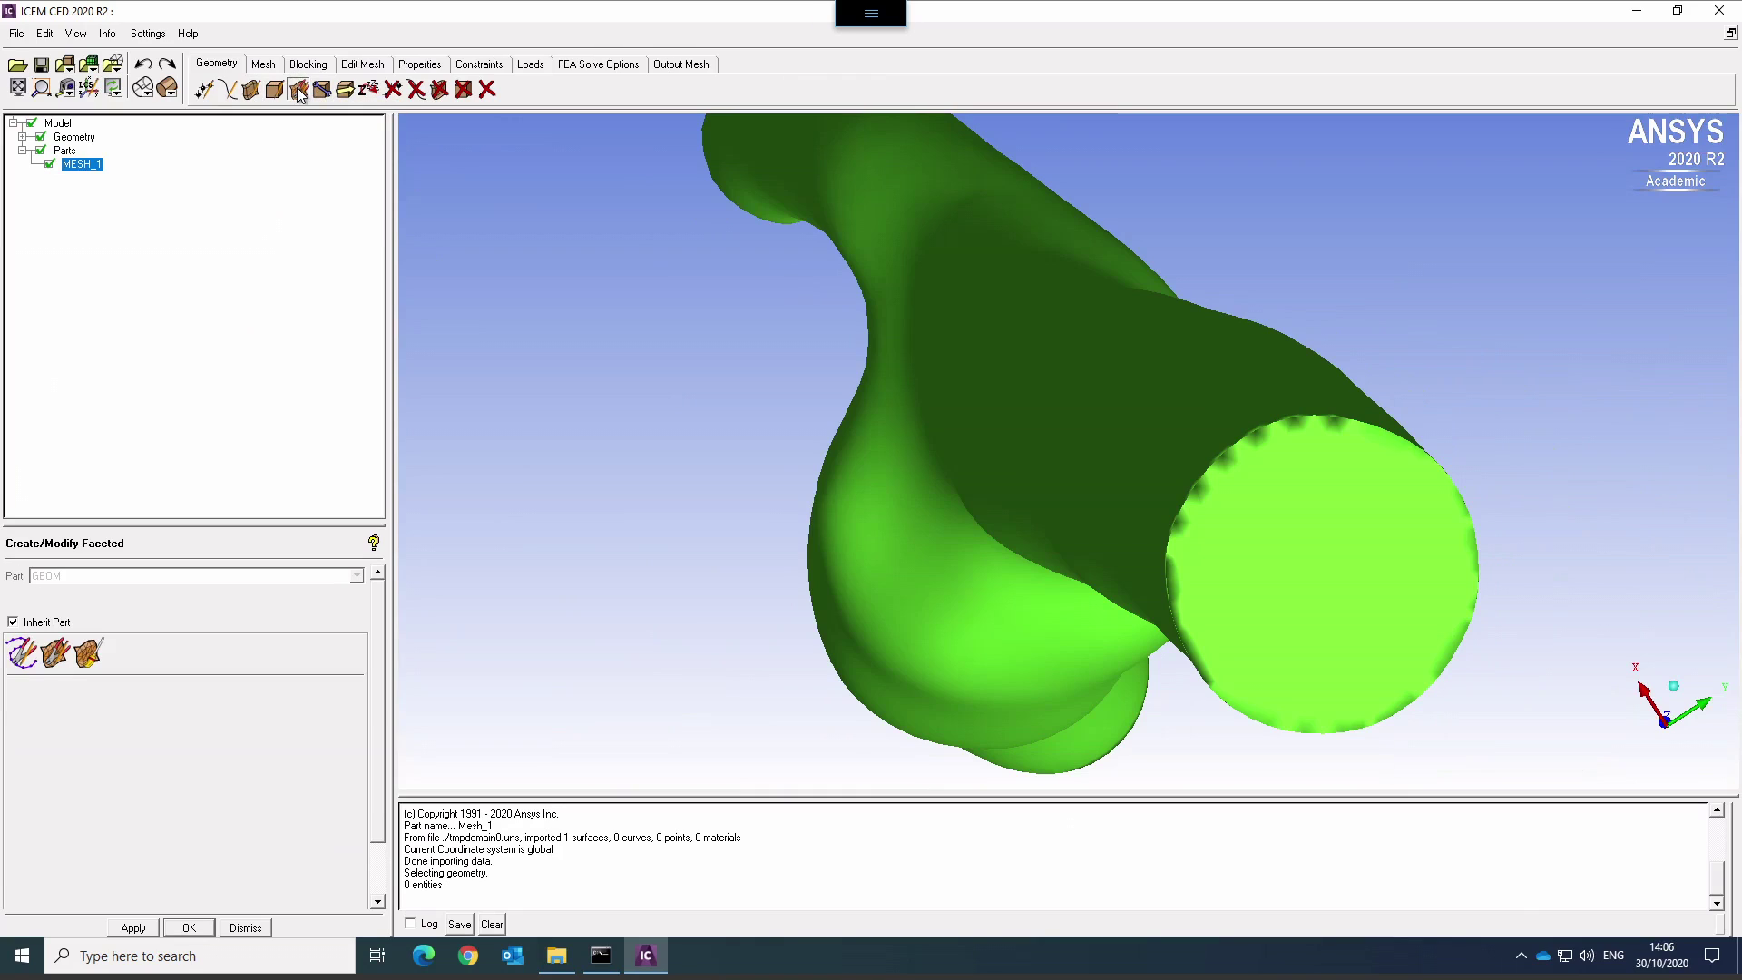
pyautogui.click(322, 90)
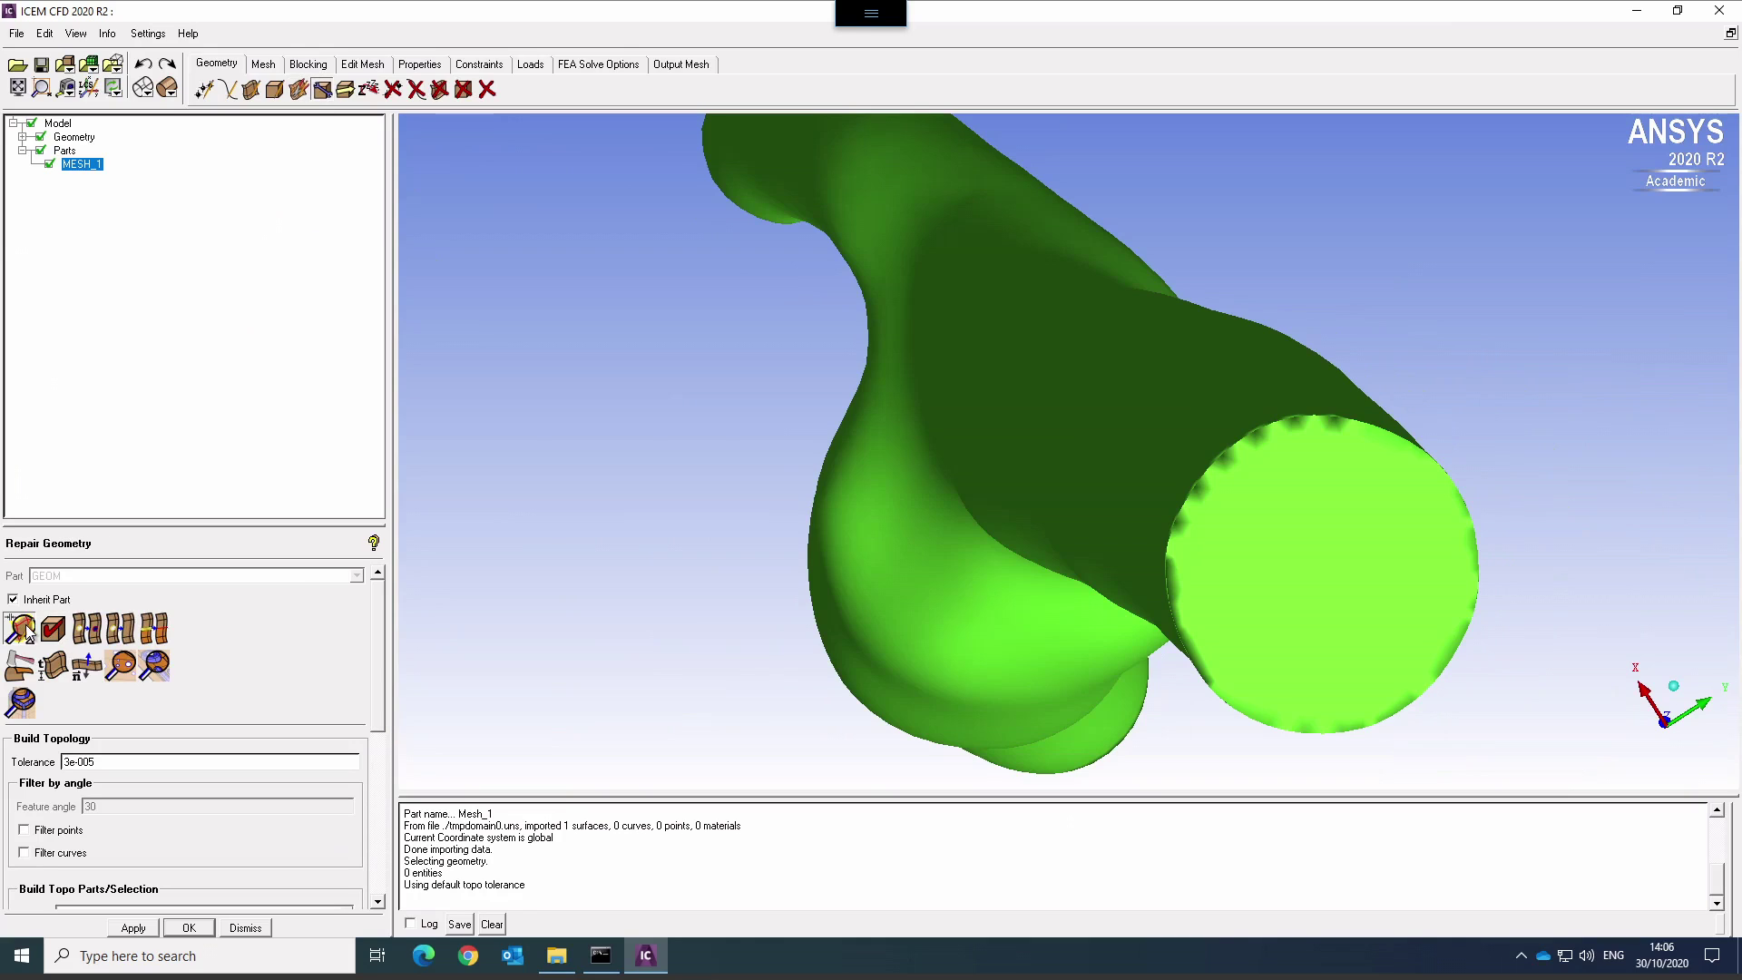
pyautogui.click(322, 90)
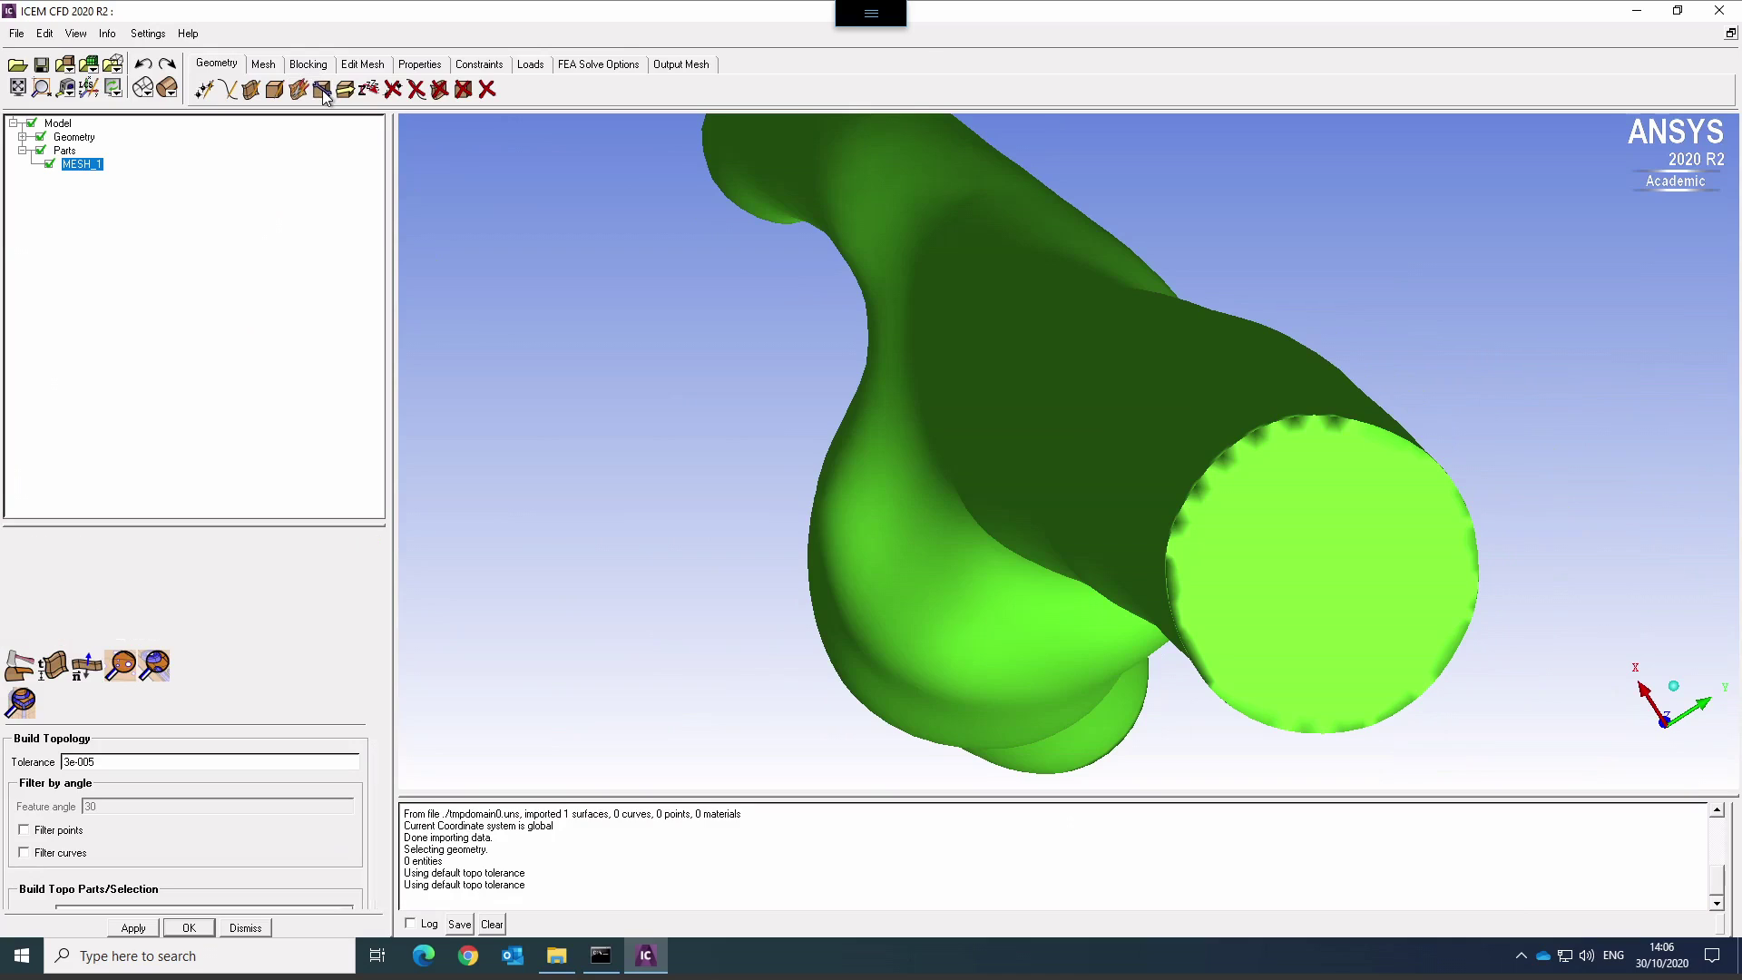
pyautogui.click(322, 90)
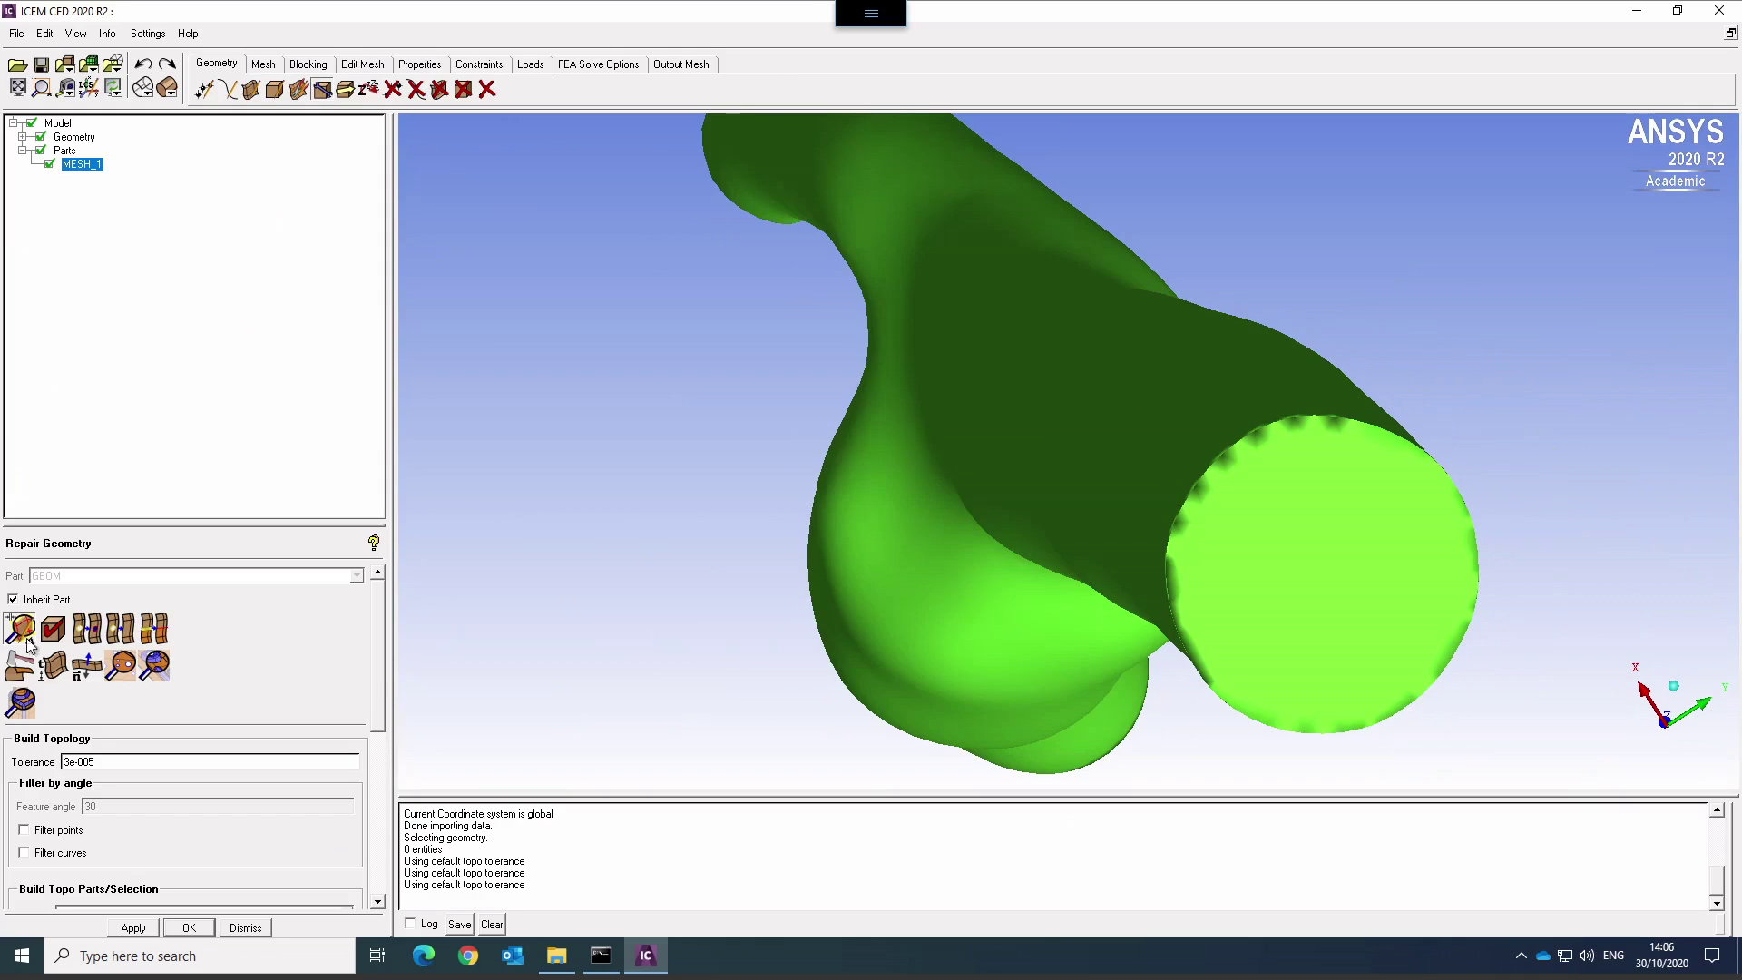
pyautogui.click(50, 857)
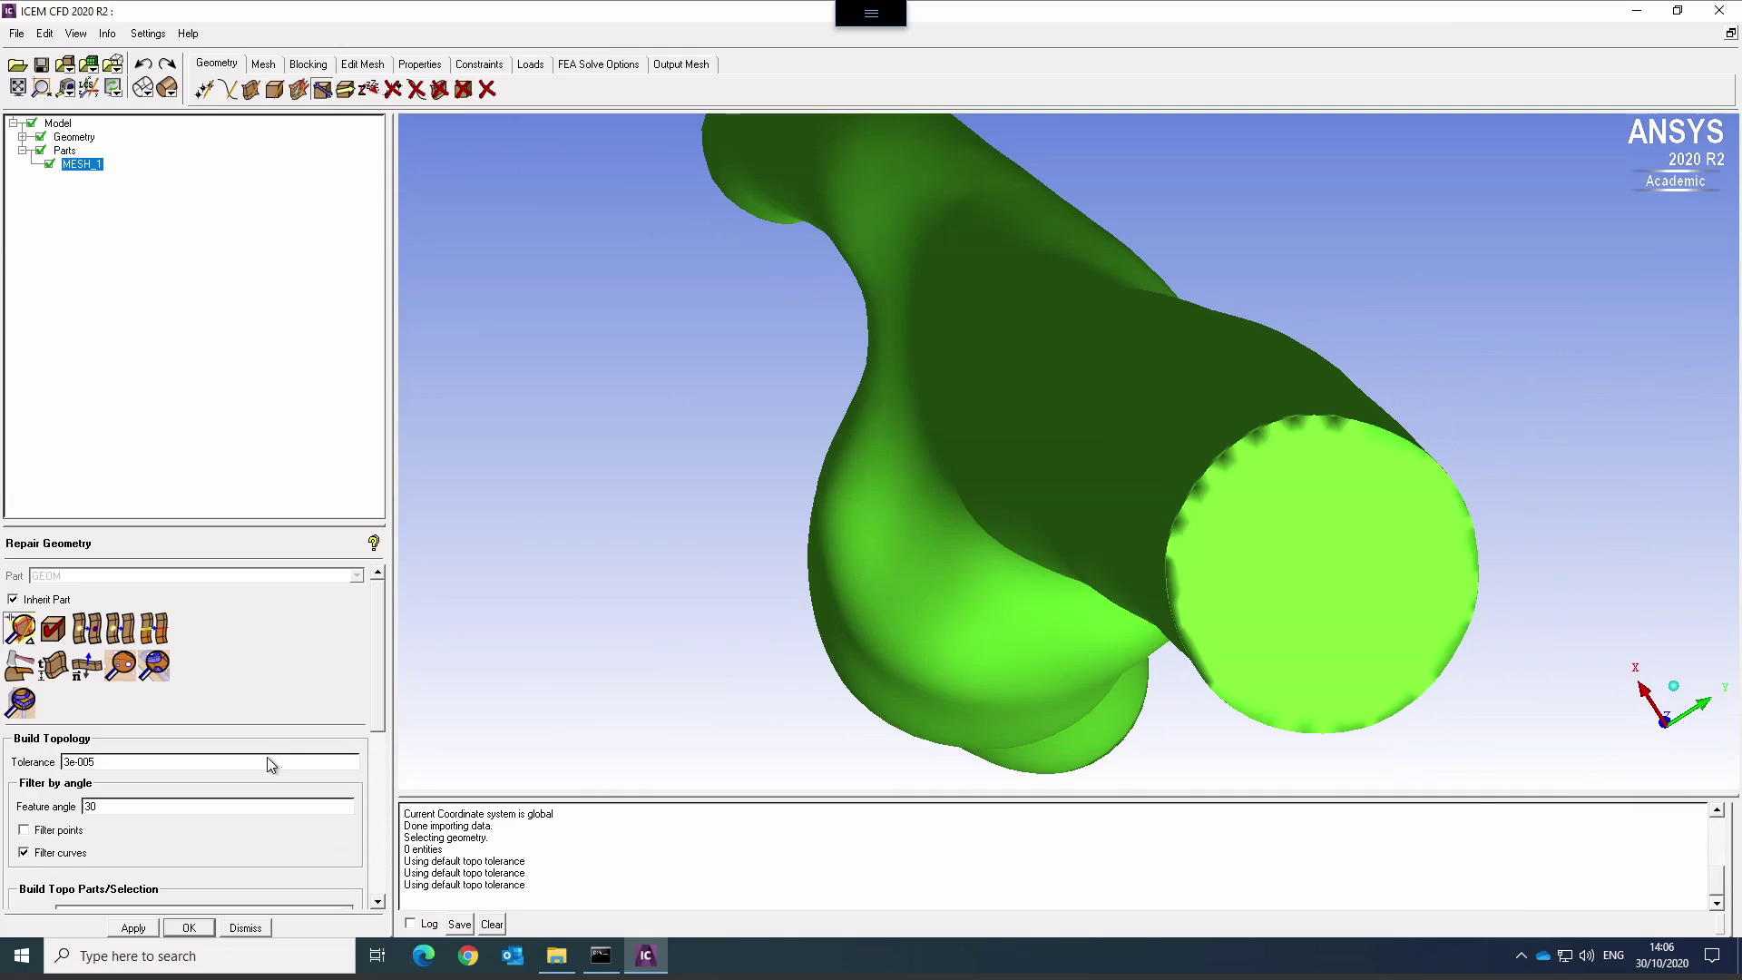
pyautogui.doubleClick(177, 804)
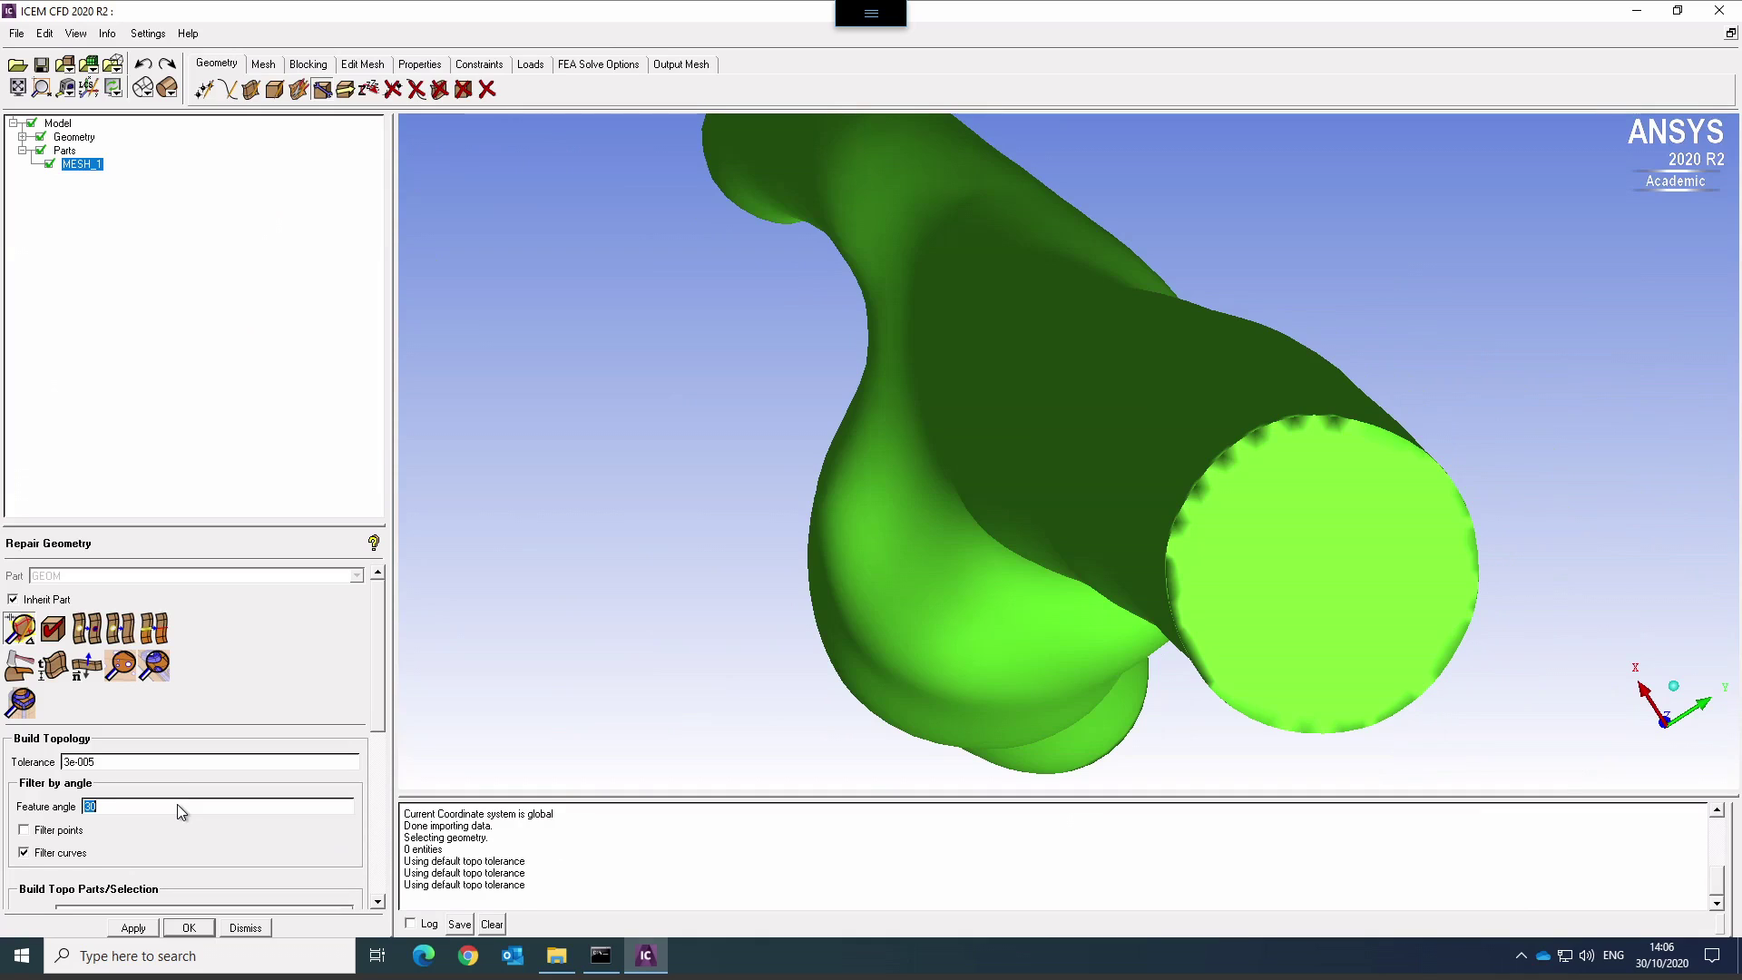
pyautogui.write('45')
pyautogui.moveTo(373, 679); pyautogui.dragTo(373, 866)
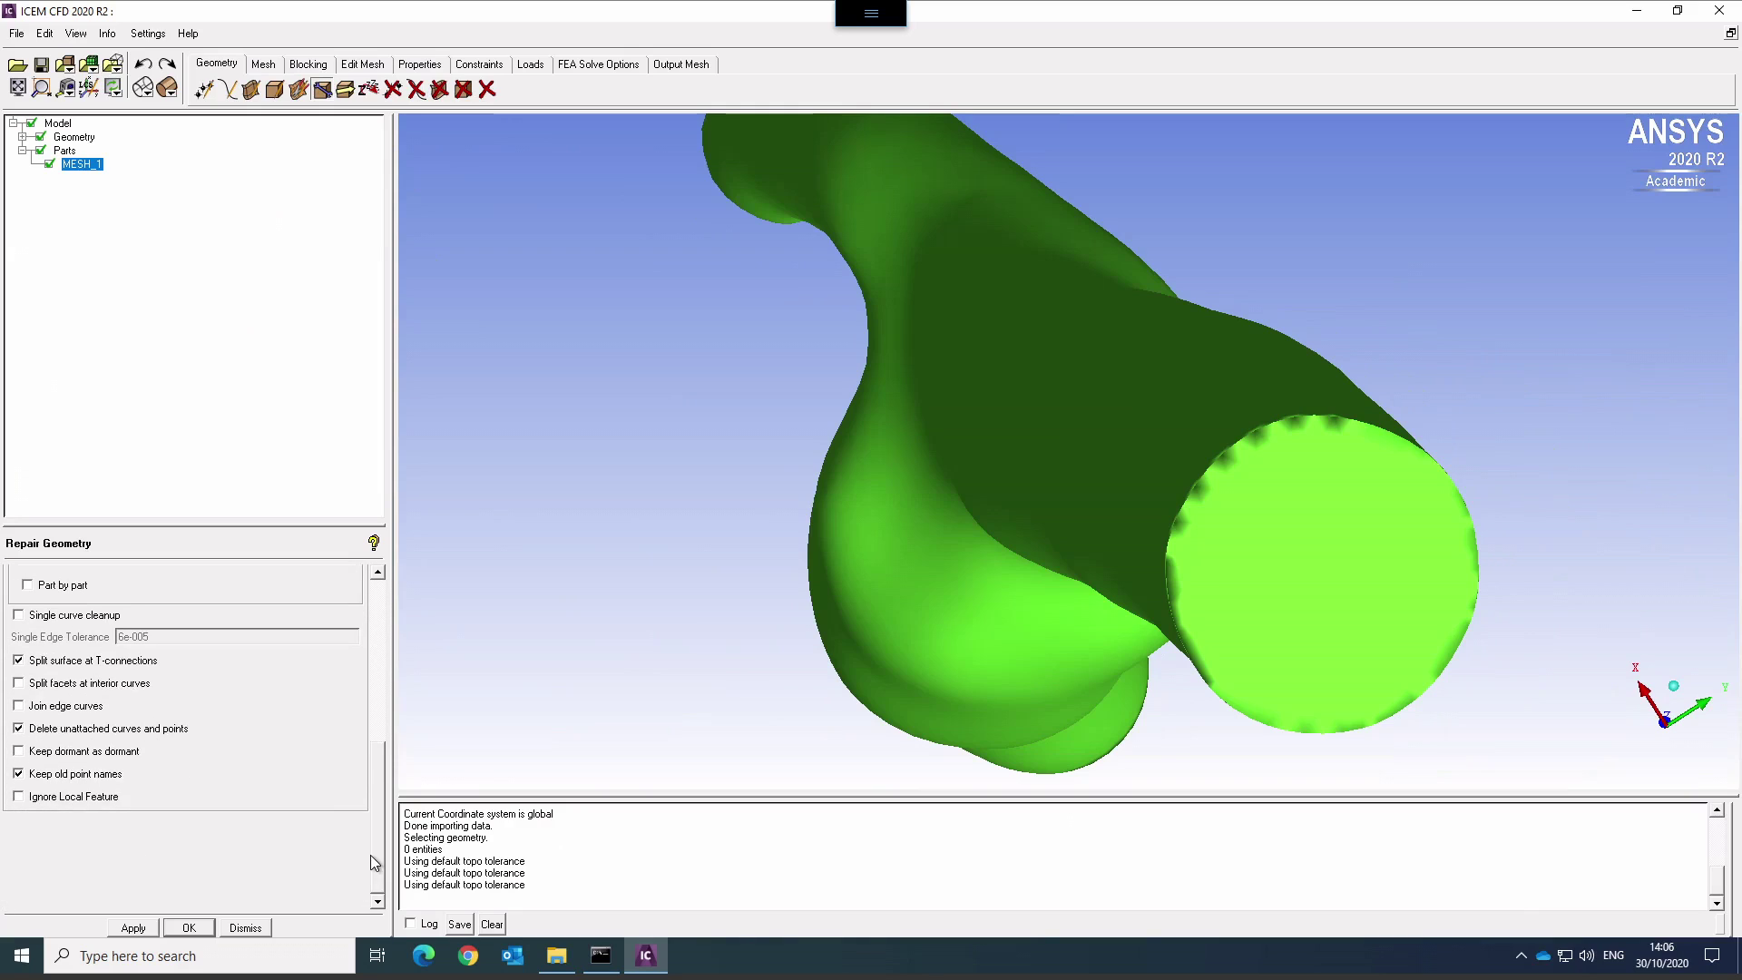
pyautogui.click(133, 929)
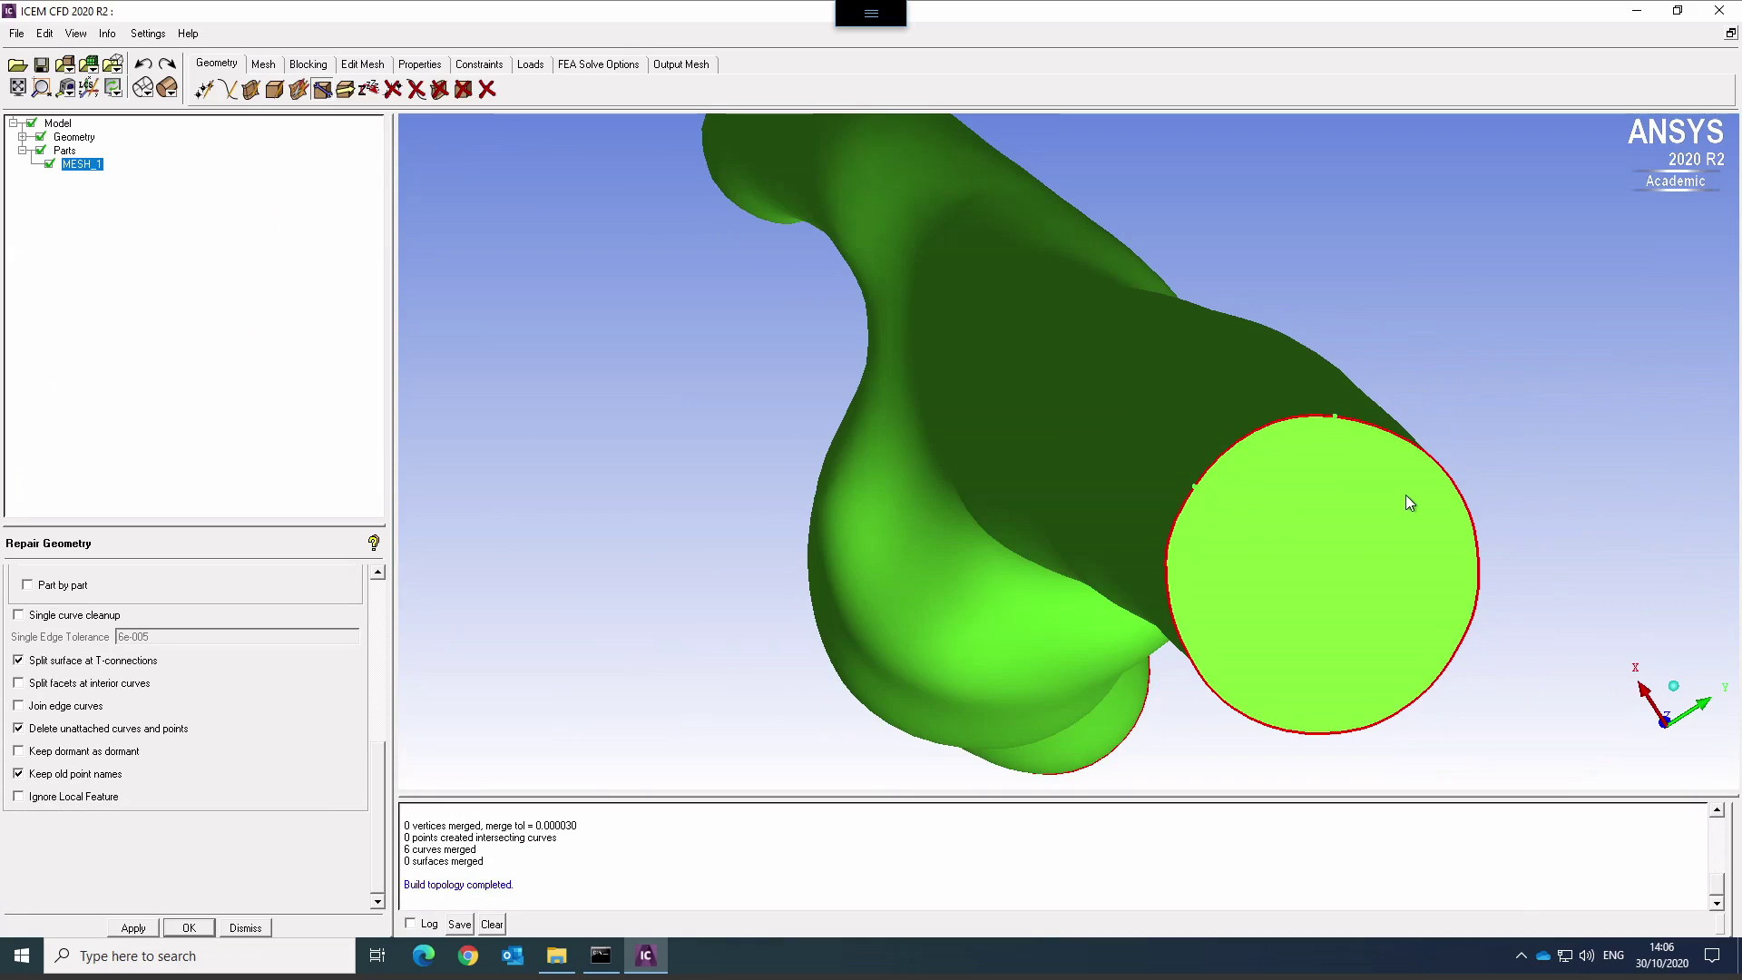
pyautogui.moveTo(649, 400); pyautogui.dragTo(1458, 378)
pyautogui.moveTo(619, 428); pyautogui.dragTo(1072, 370)
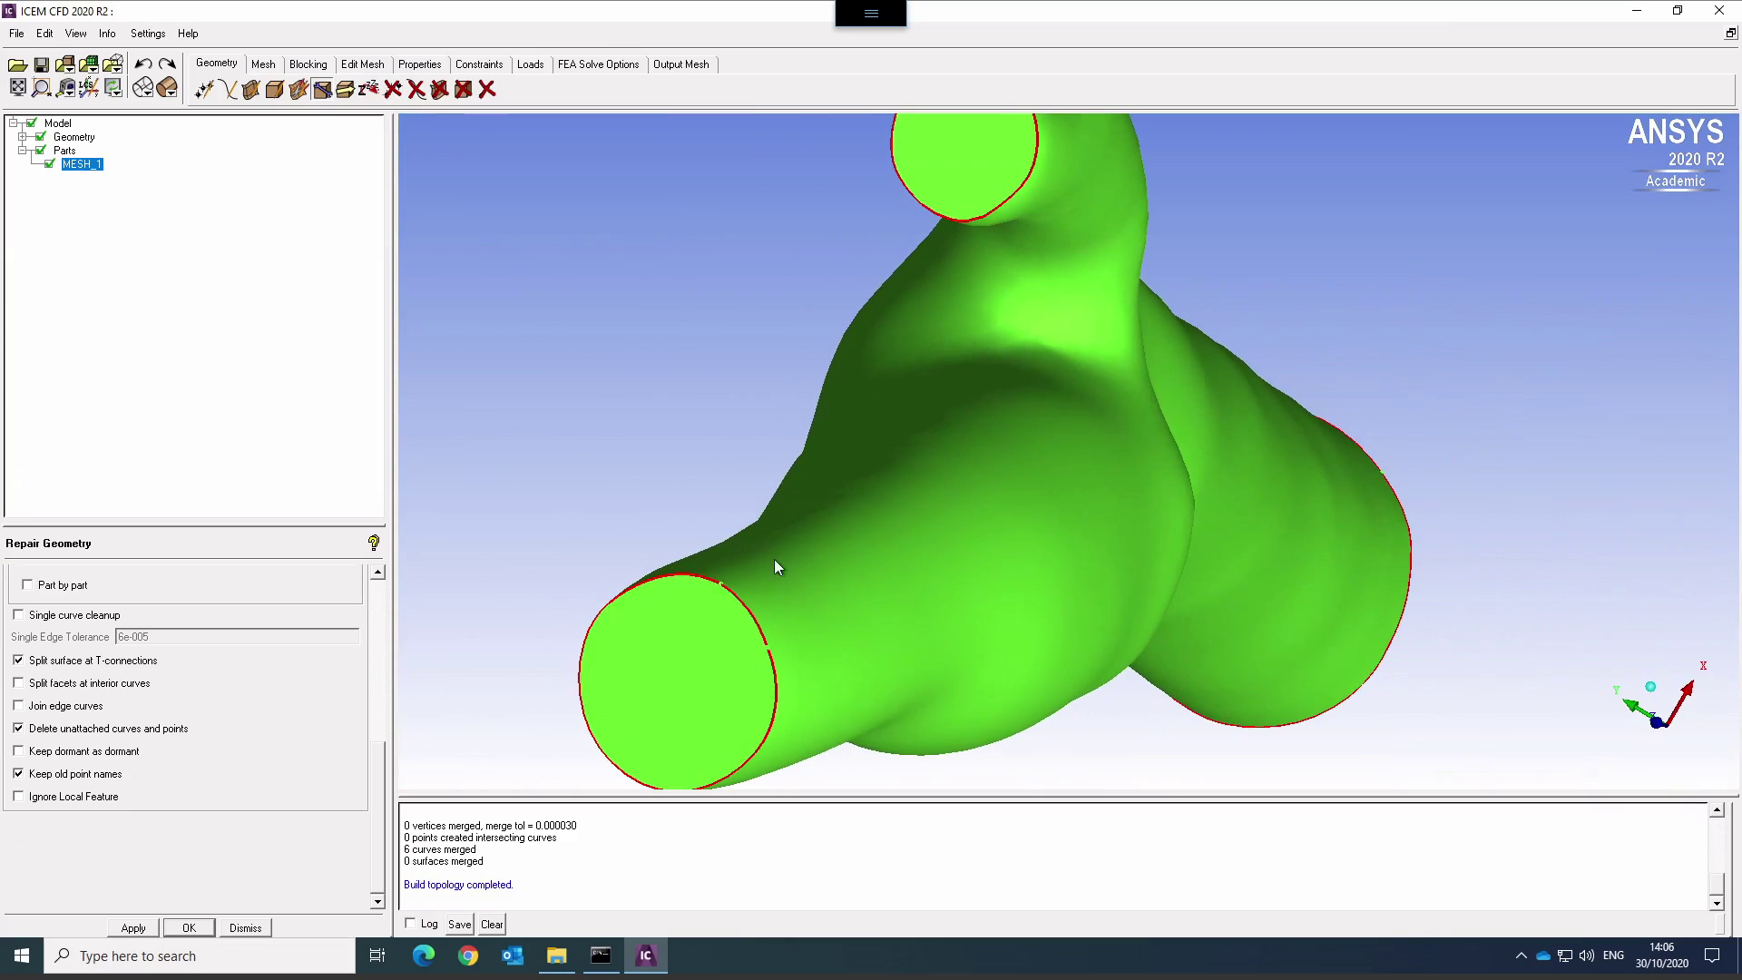
pyautogui.moveTo(743, 599); pyautogui.dragTo(746, 607)
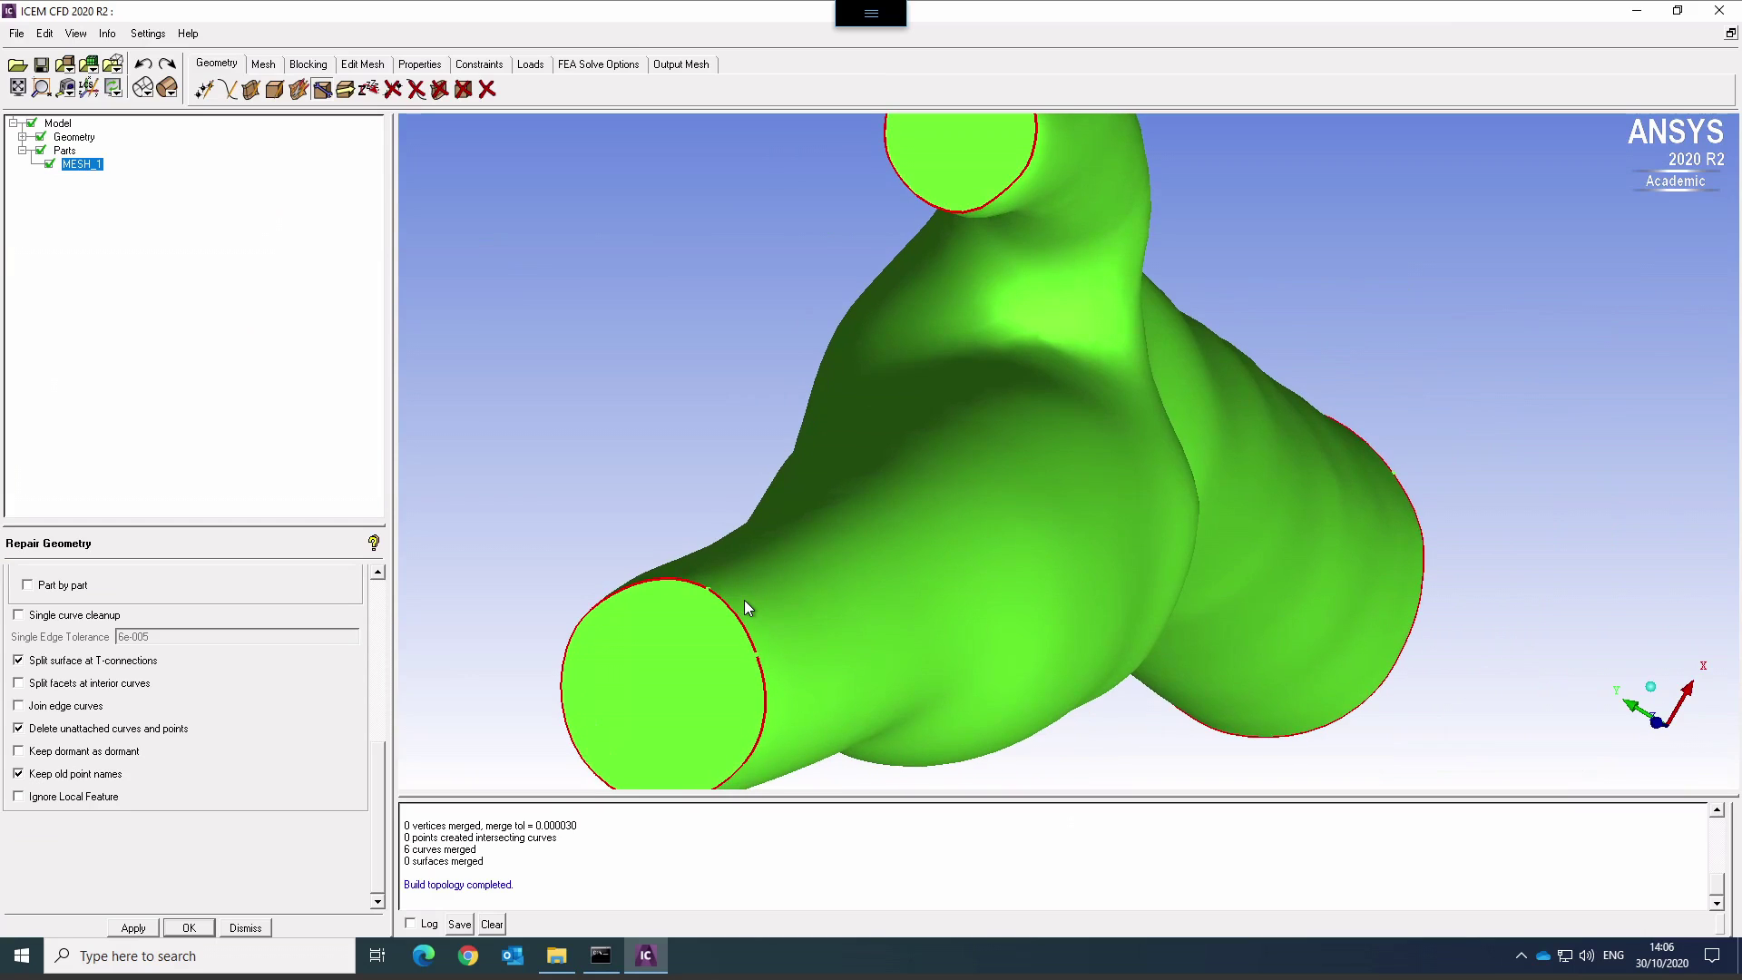
pyautogui.moveTo(744, 600); pyautogui.dragTo(742, 279, button='right')
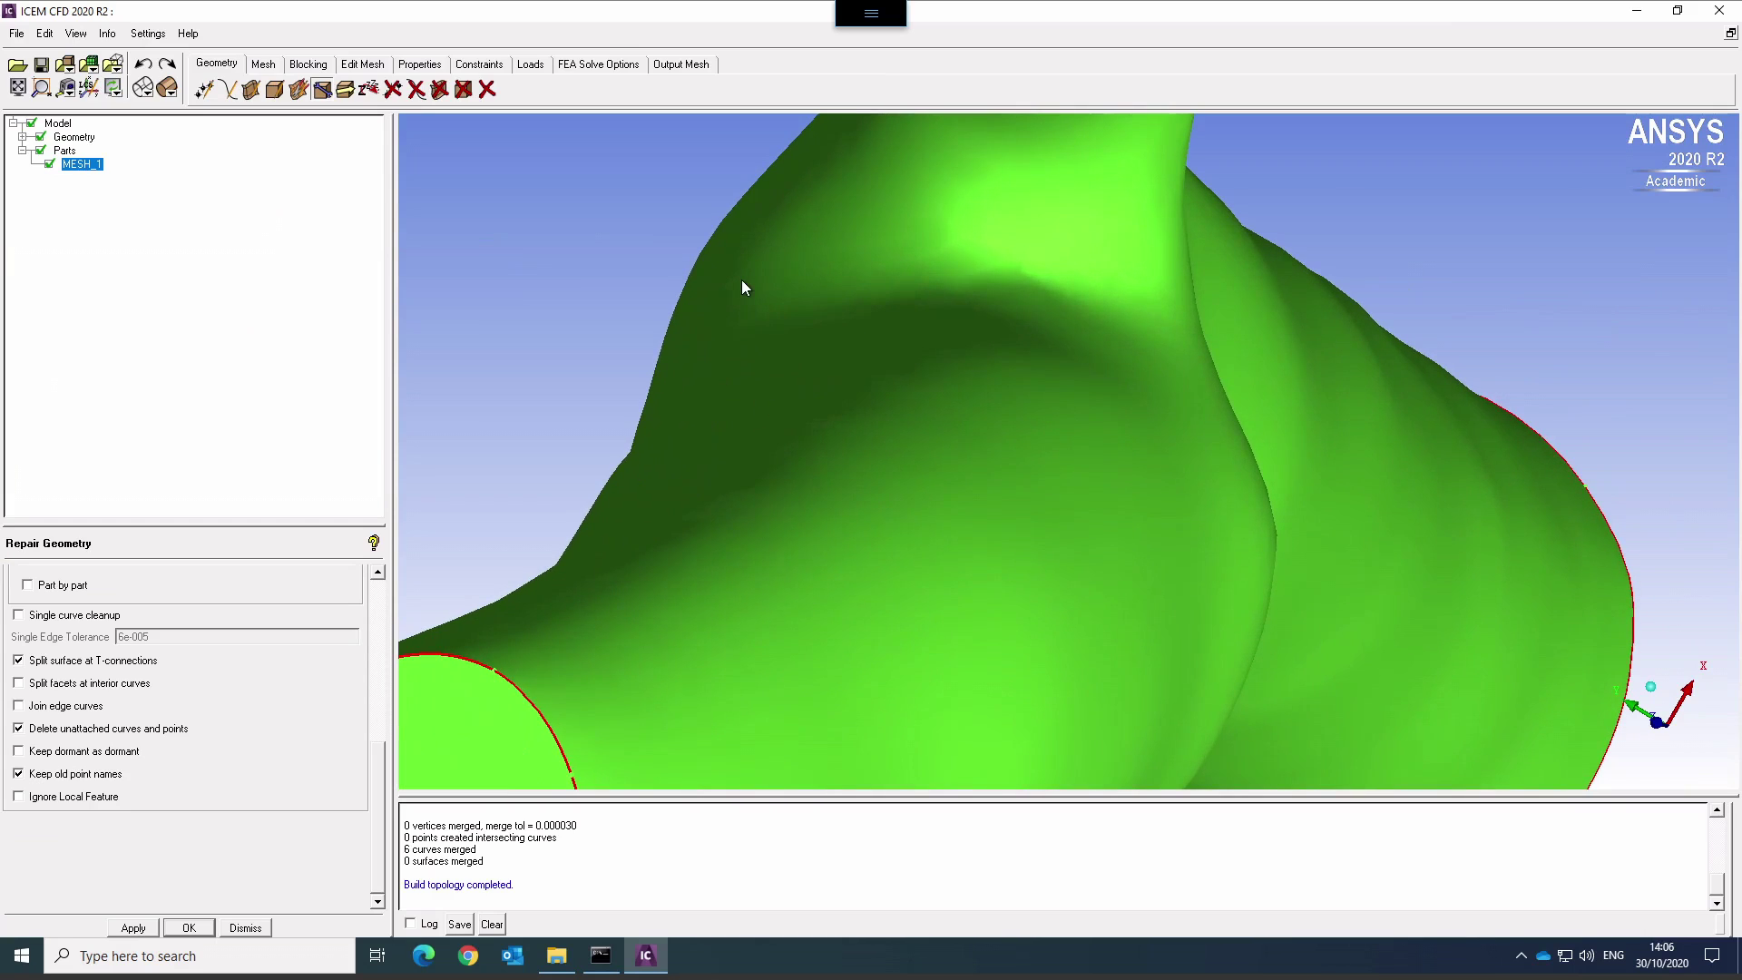
pyautogui.moveTo(743, 521); pyautogui.dragTo(921, 504)
pyautogui.moveTo(921, 503); pyautogui.dragTo(917, 563, button='right')
pyautogui.moveTo(960, 167); pyautogui.dragTo(894, 347)
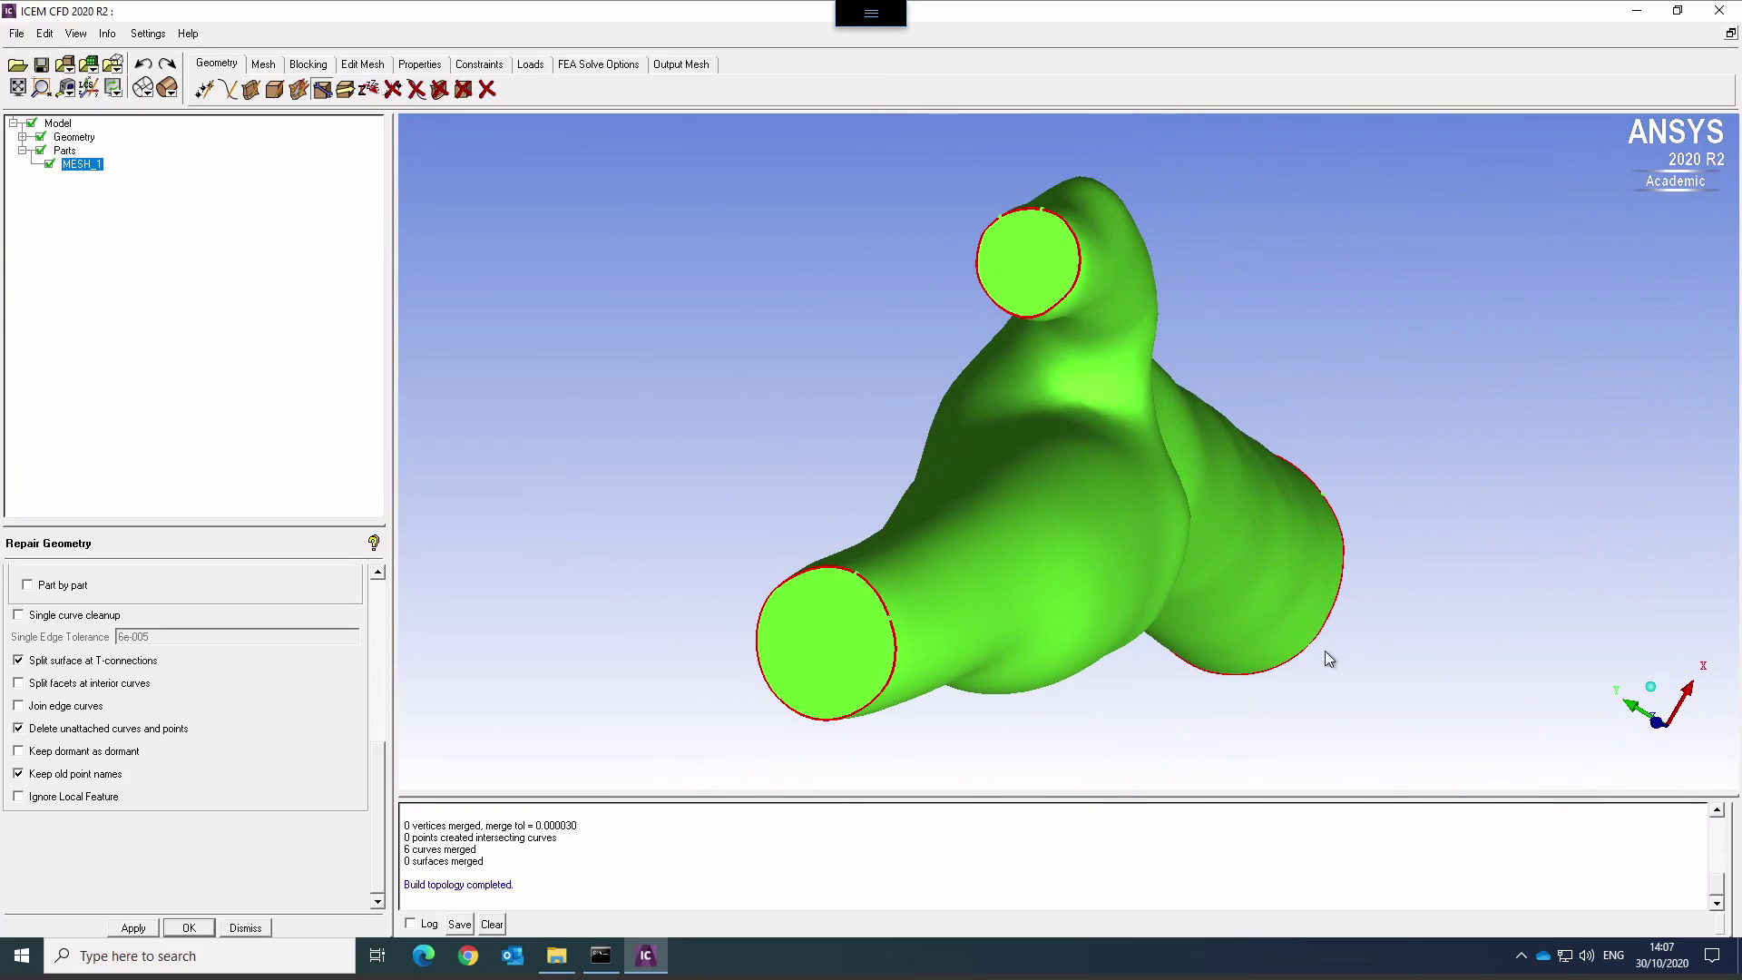
pyautogui.moveTo(1322, 653); pyautogui.dragTo(976, 520)
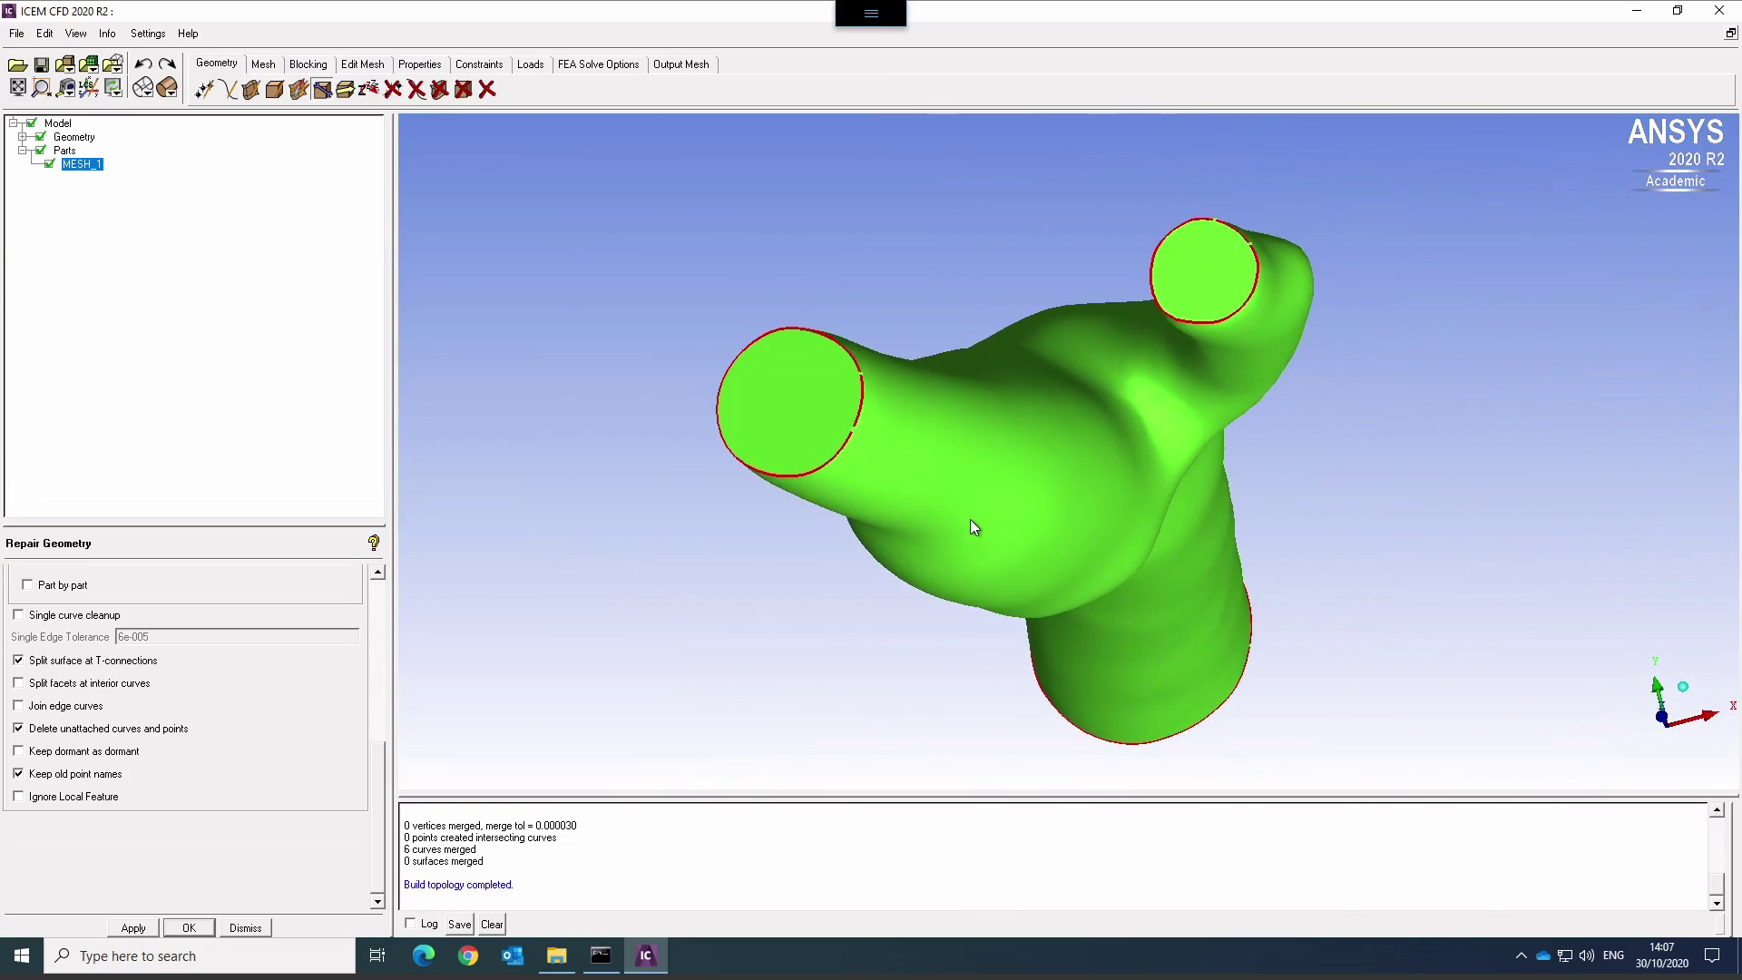
# Create part ICA from the left tube's end face.
pyautogui.rightClick(63, 150)
pyautogui.click(148, 164)
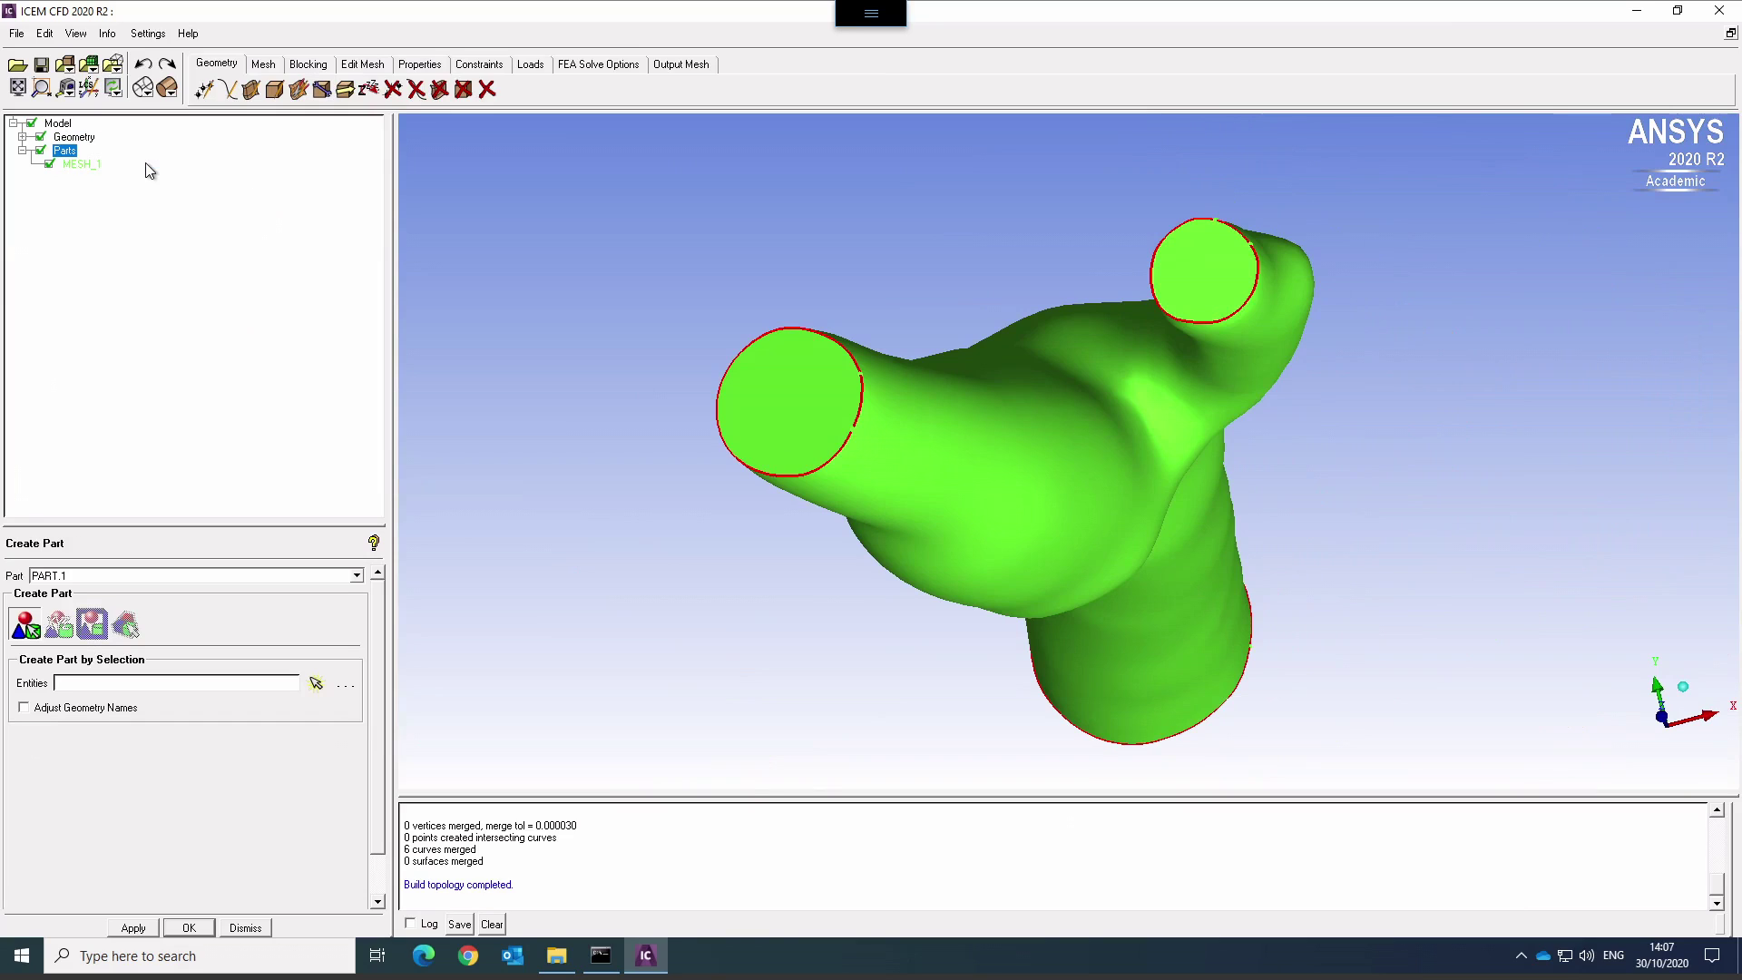
pyautogui.click(321, 685)
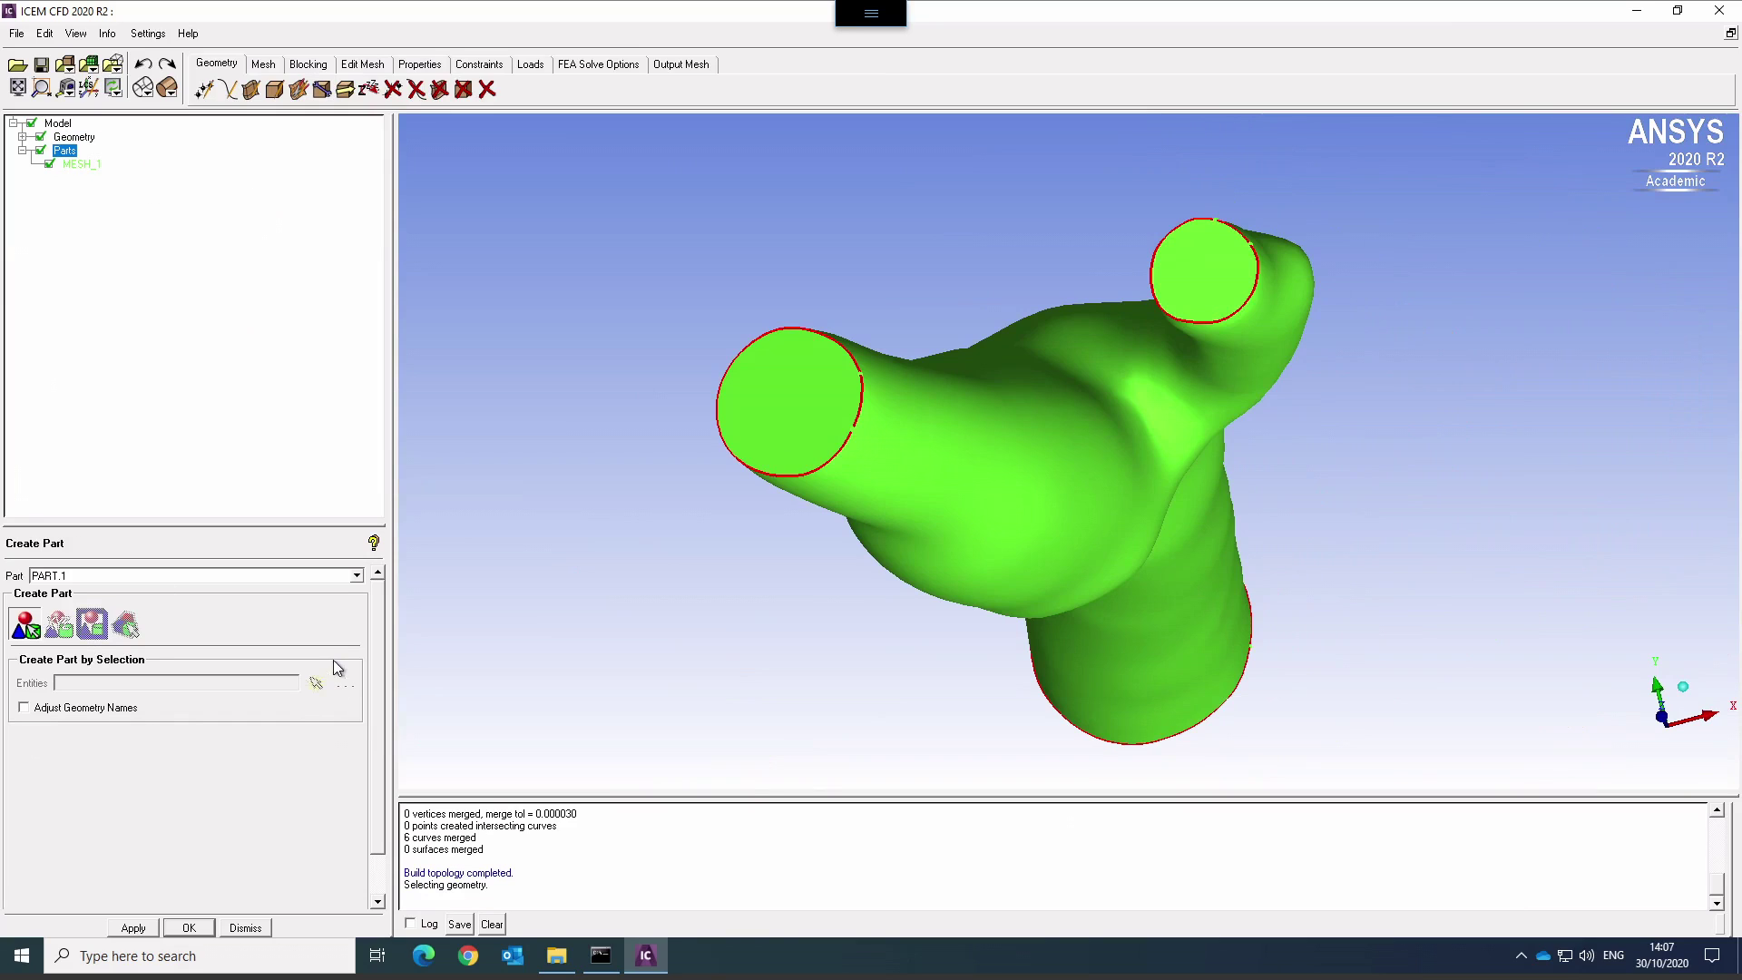
pyautogui.click(755, 409)
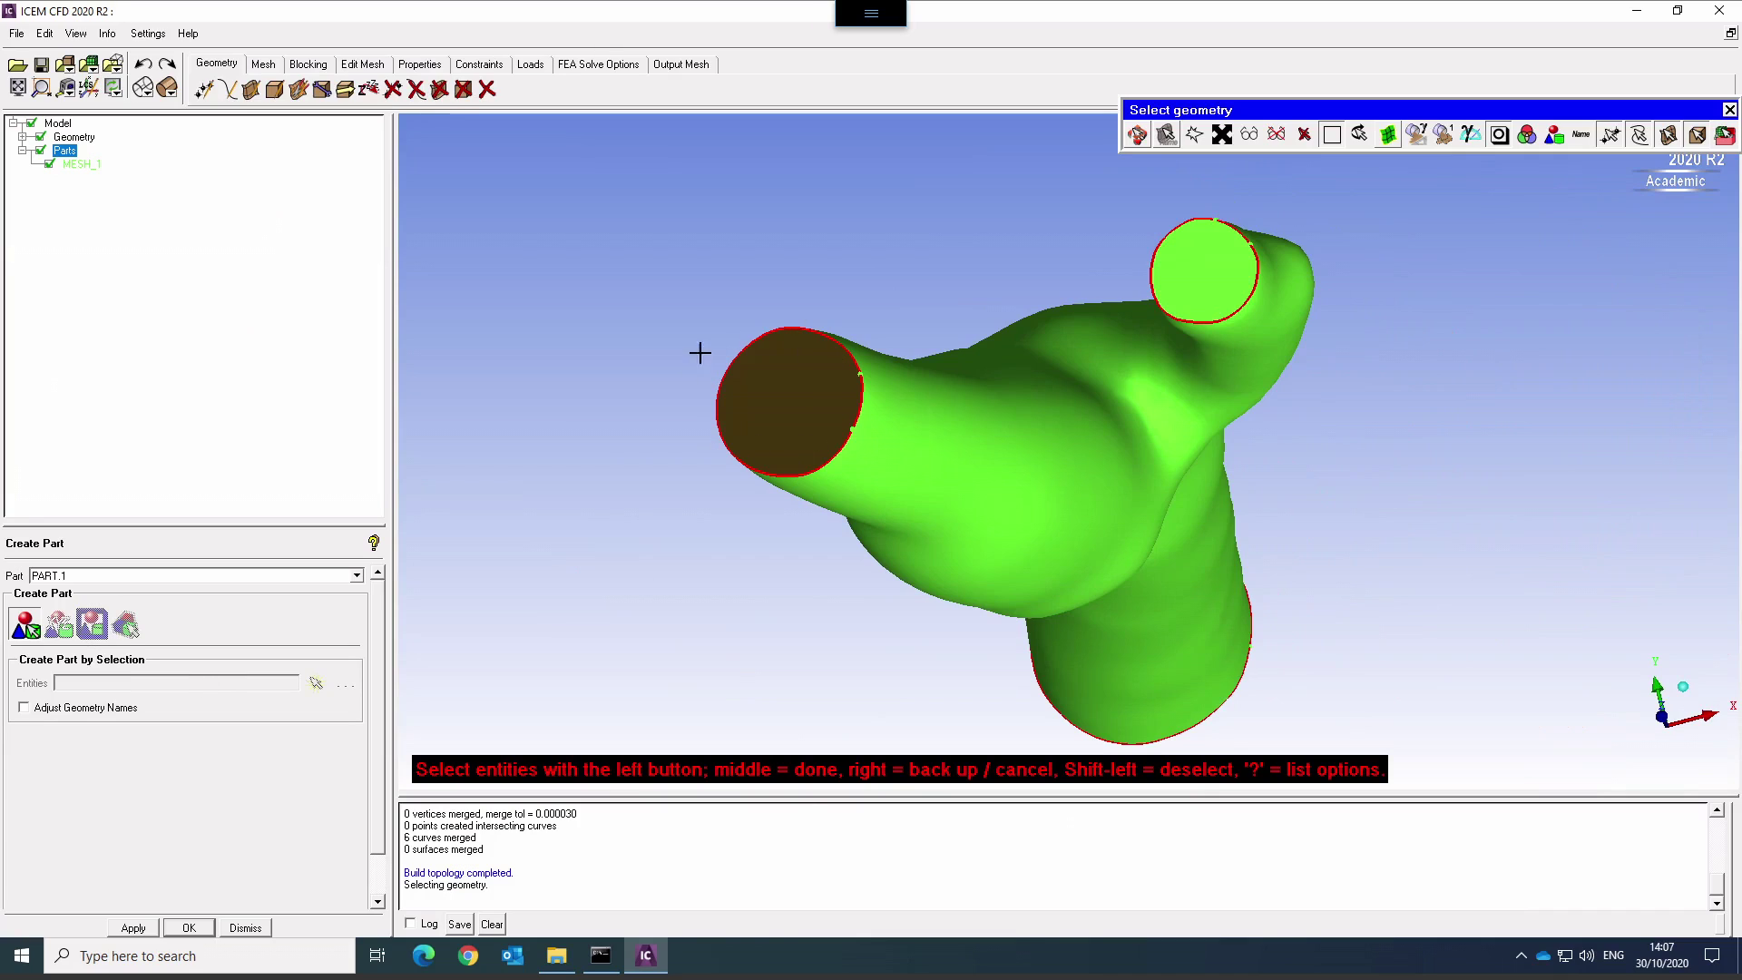
pyautogui.doubleClick(102, 575)
pyautogui.click(133, 927)
pyautogui.click(188, 928)
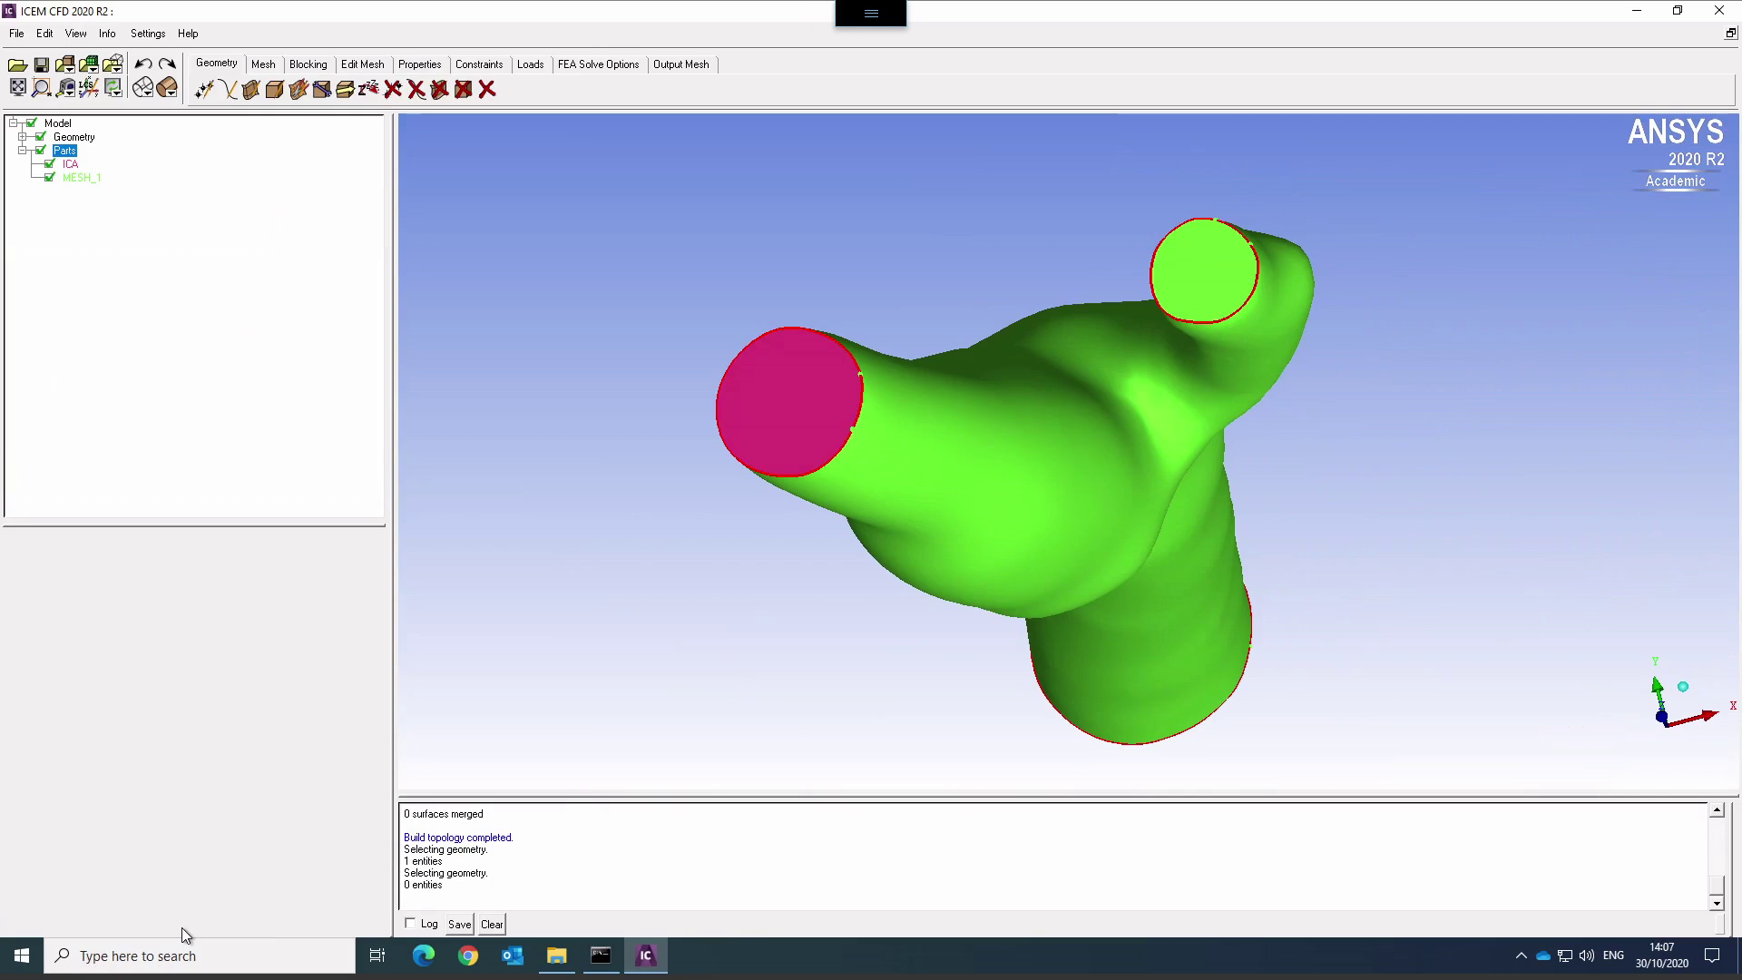
# Create part ECA from the upper tube's end cap.
pyautogui.rightClick(71, 156)
pyautogui.click(107, 163)
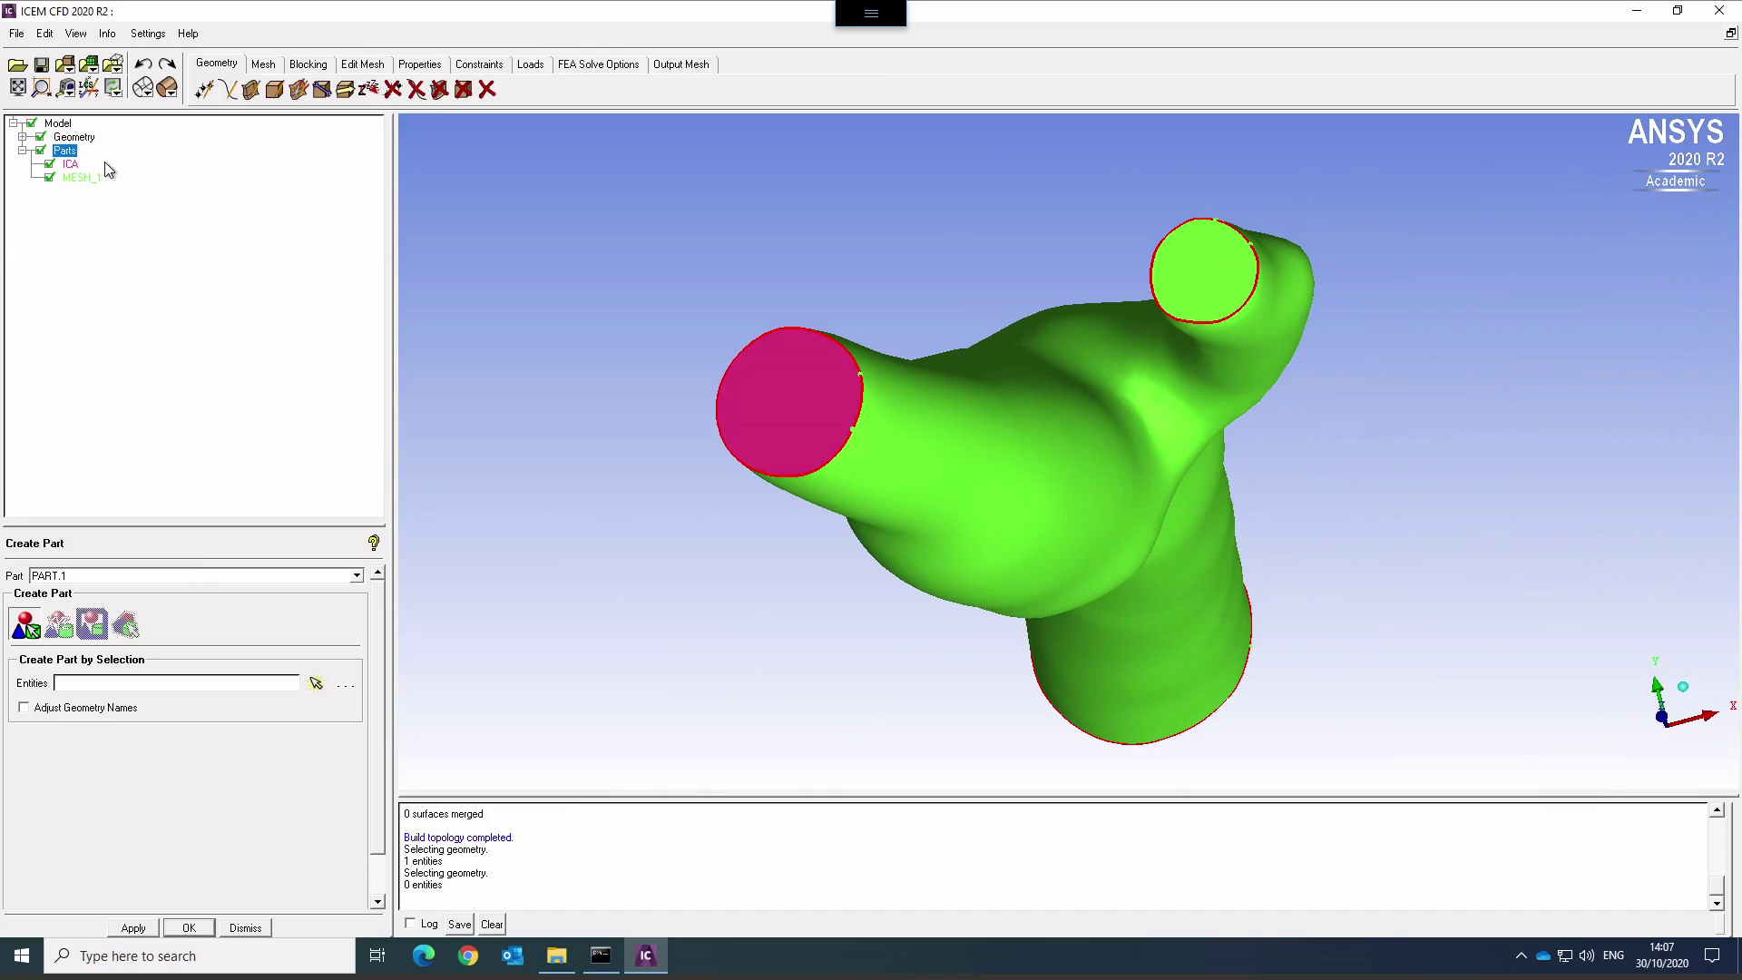
pyautogui.click(316, 682)
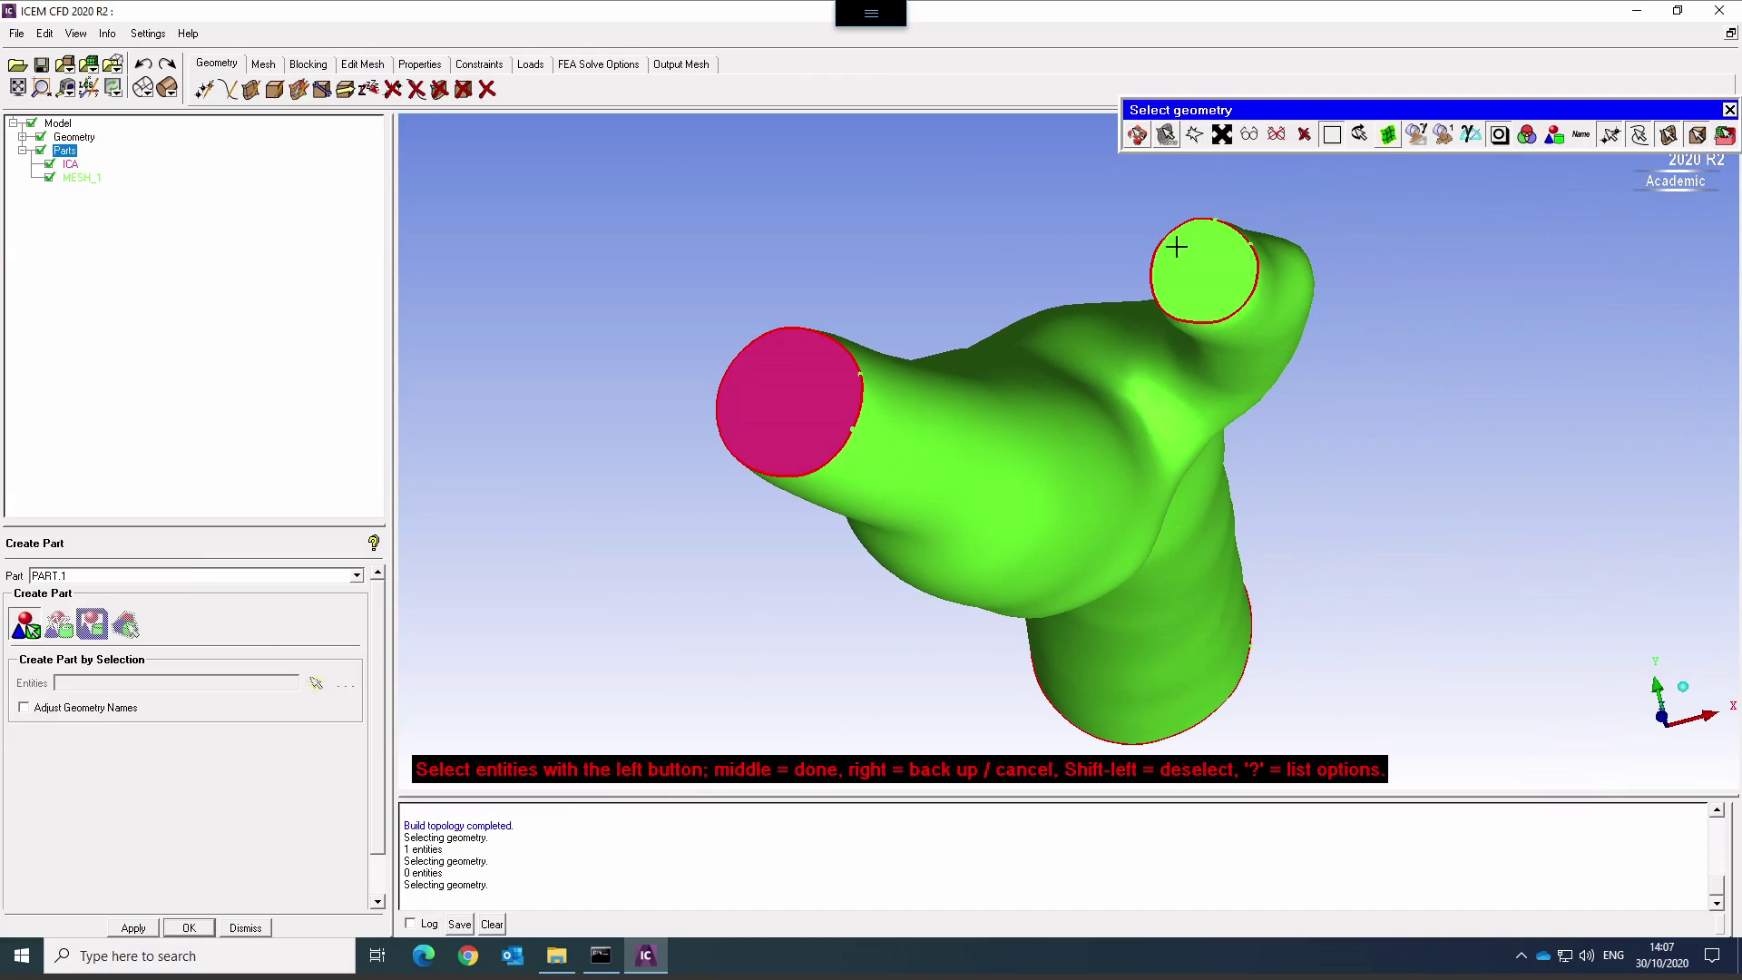
pyautogui.click(1189, 263)
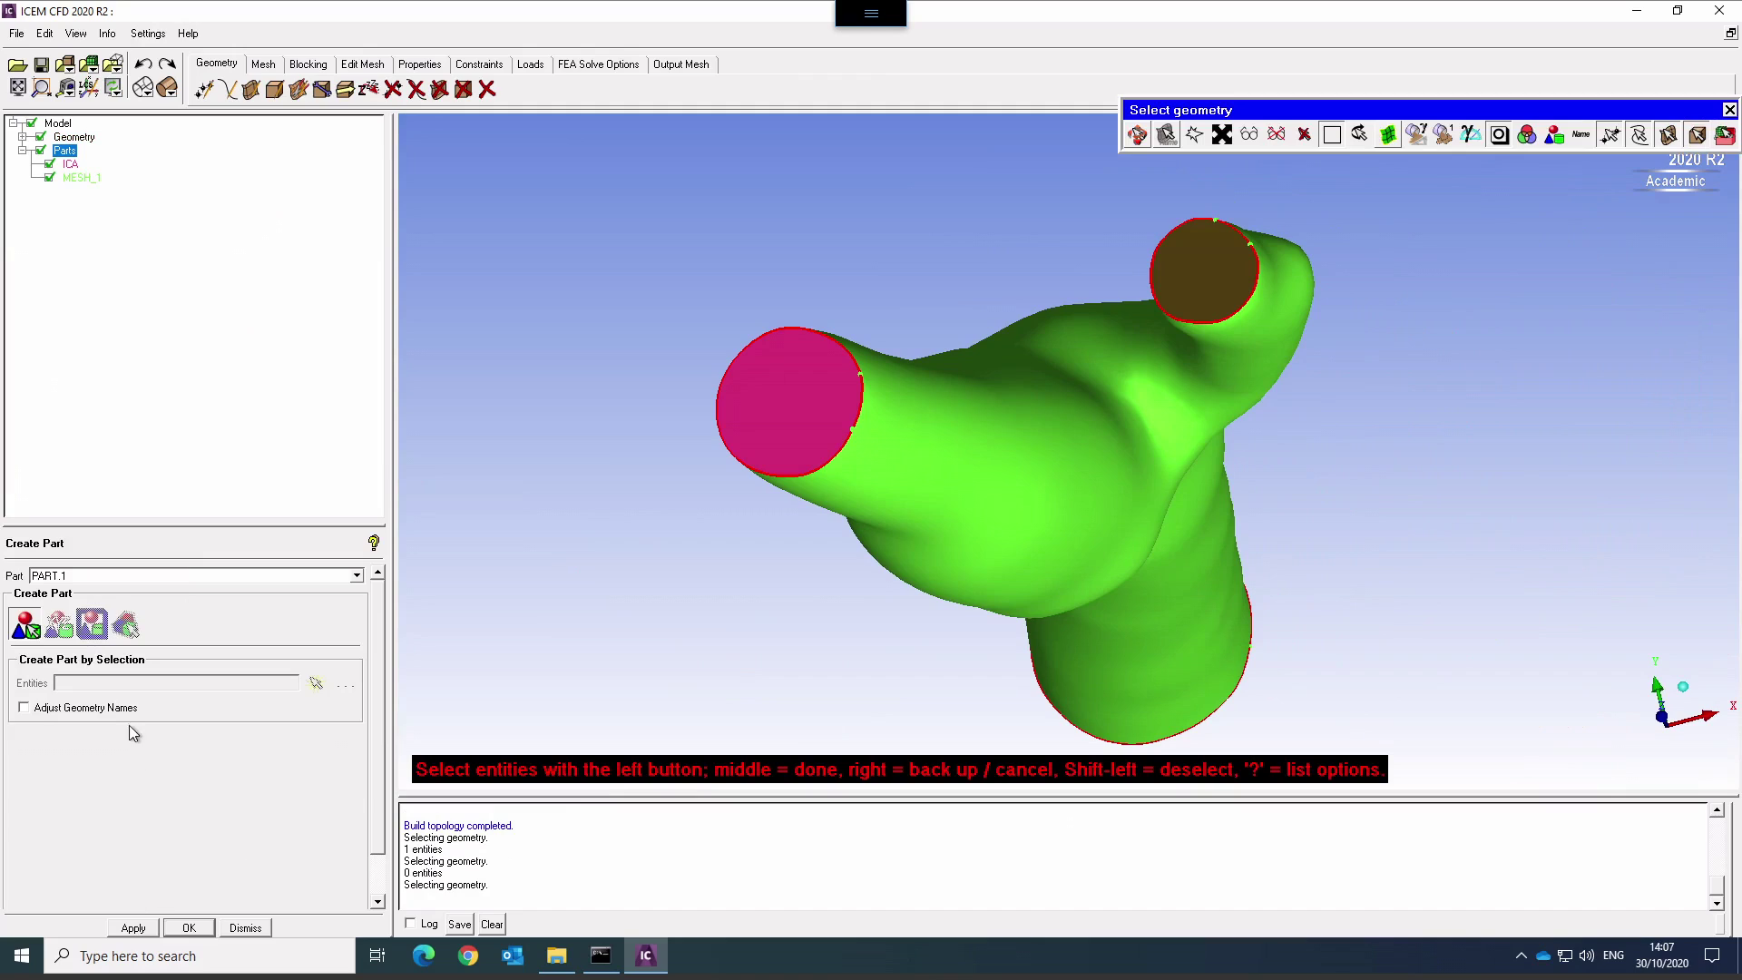
pyautogui.doubleClick(100, 574)
pyautogui.write('ECA')
pyautogui.click(134, 928)
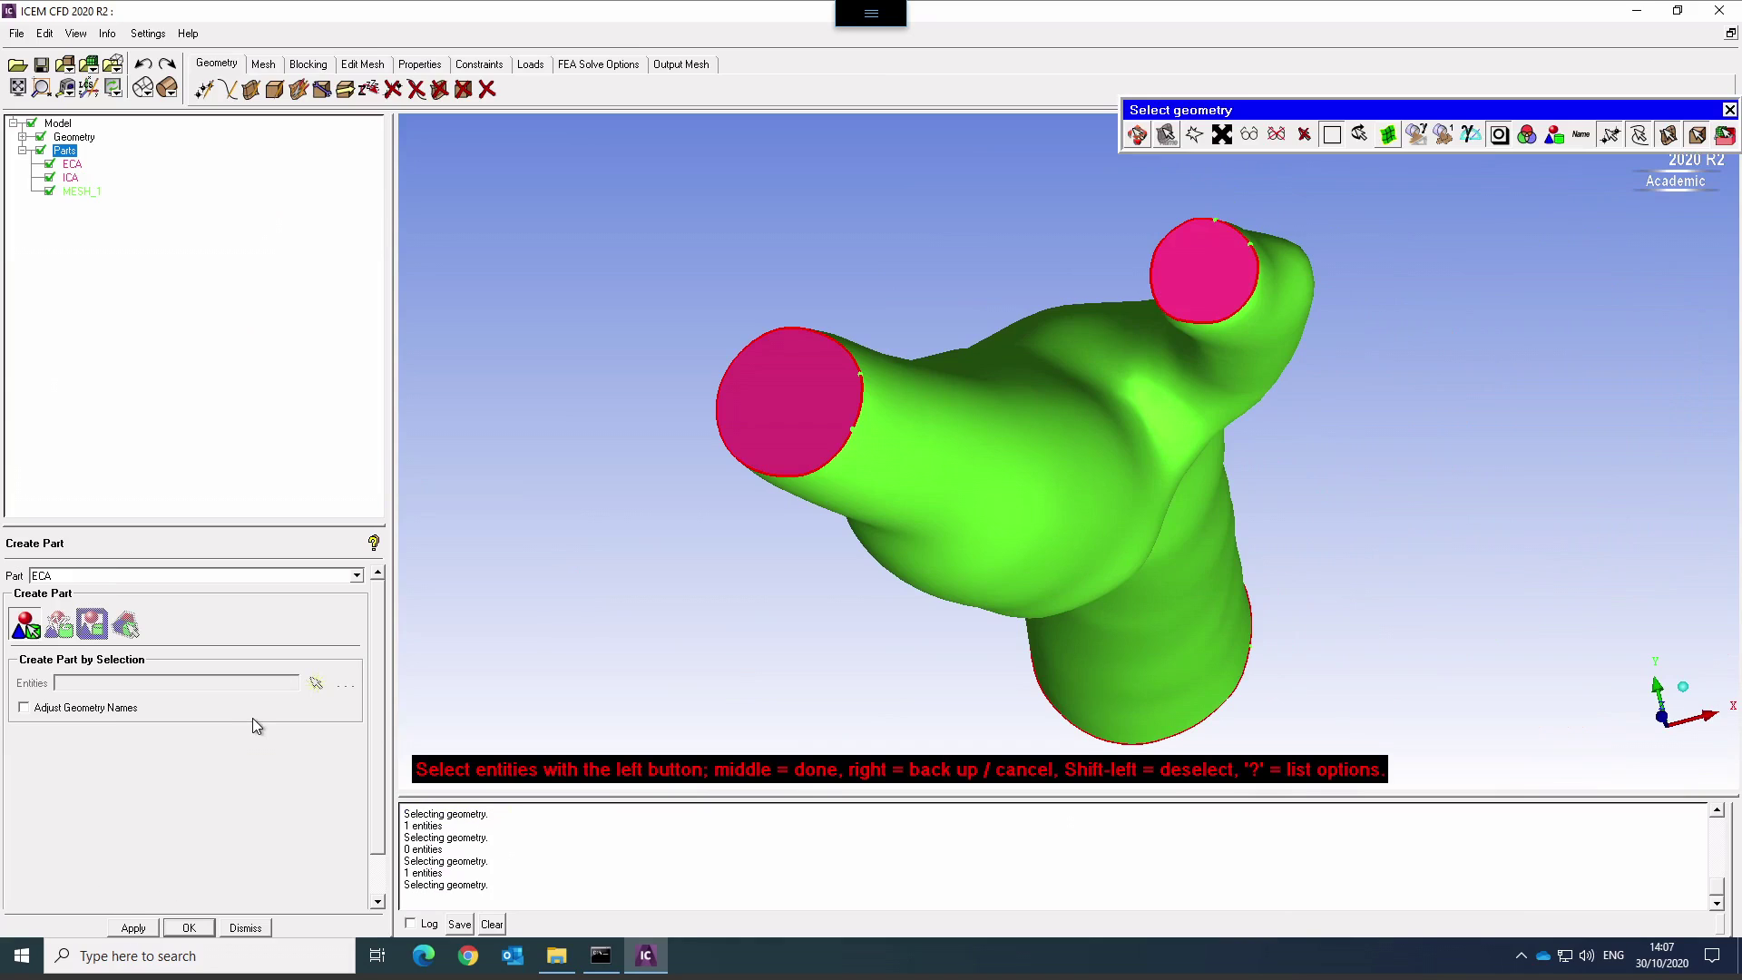
pyautogui.middleClick(951, 684)
# Create part CCA from the lower tube's end cap.
pyautogui.moveTo(867, 613); pyautogui.dragTo(786, 619)
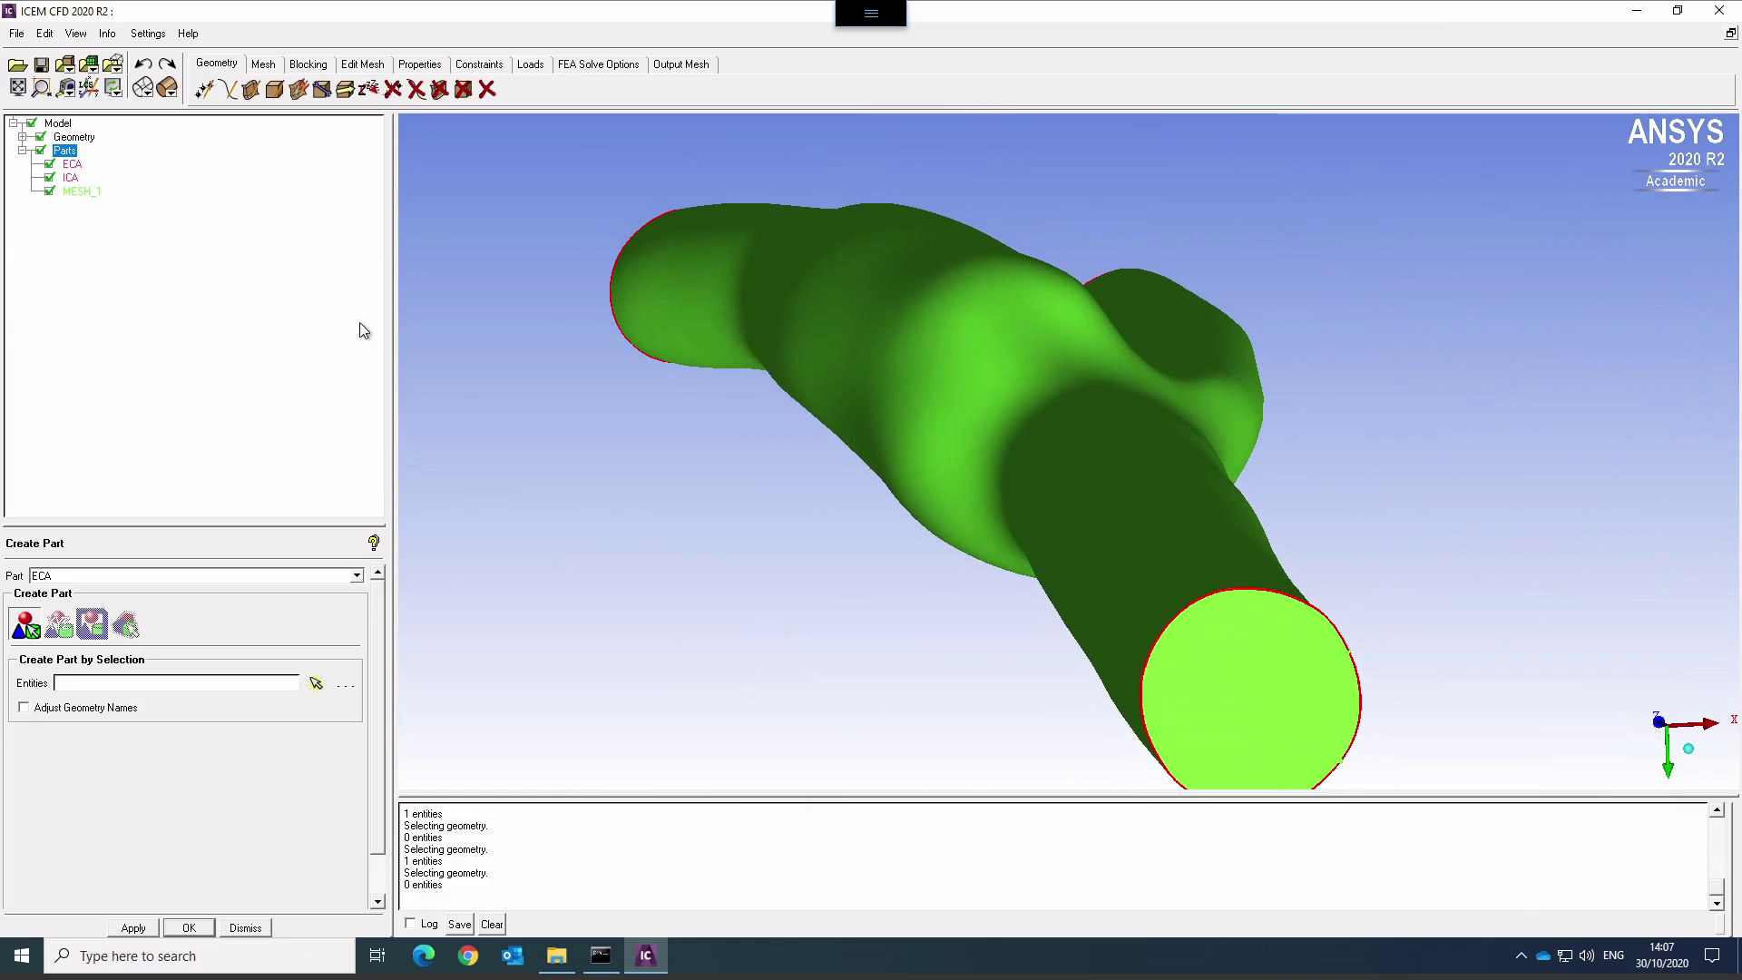
pyautogui.rightClick(67, 152)
pyautogui.click(107, 162)
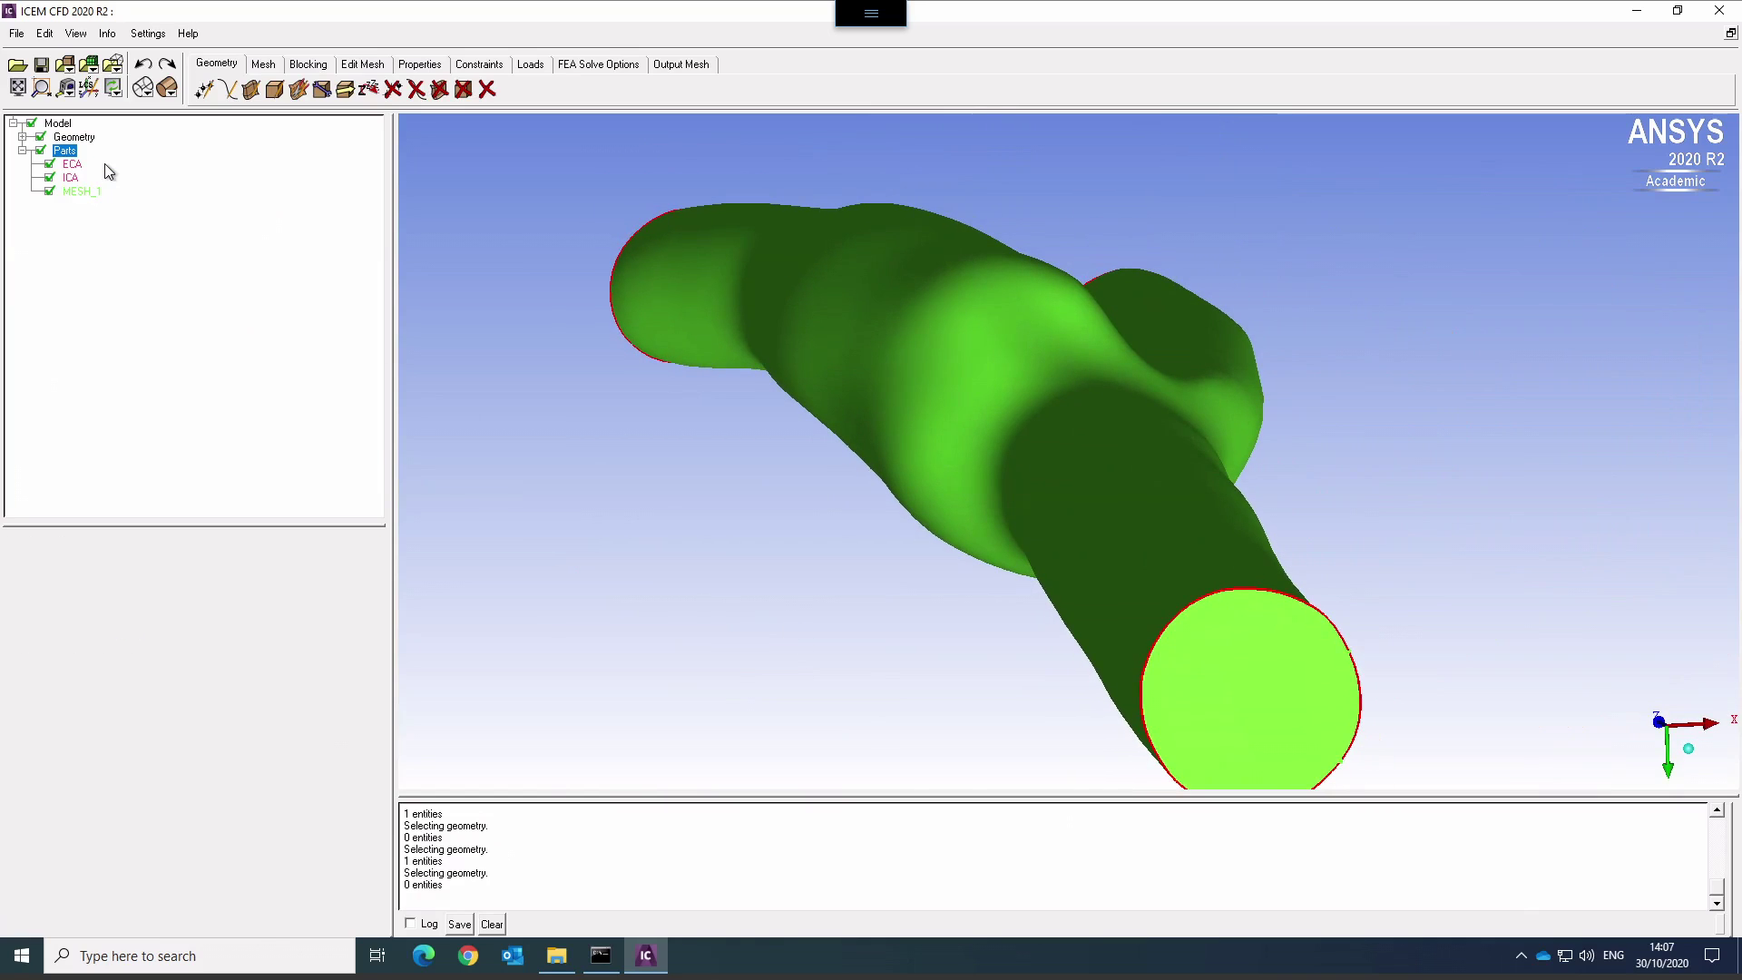
pyautogui.click(316, 683)
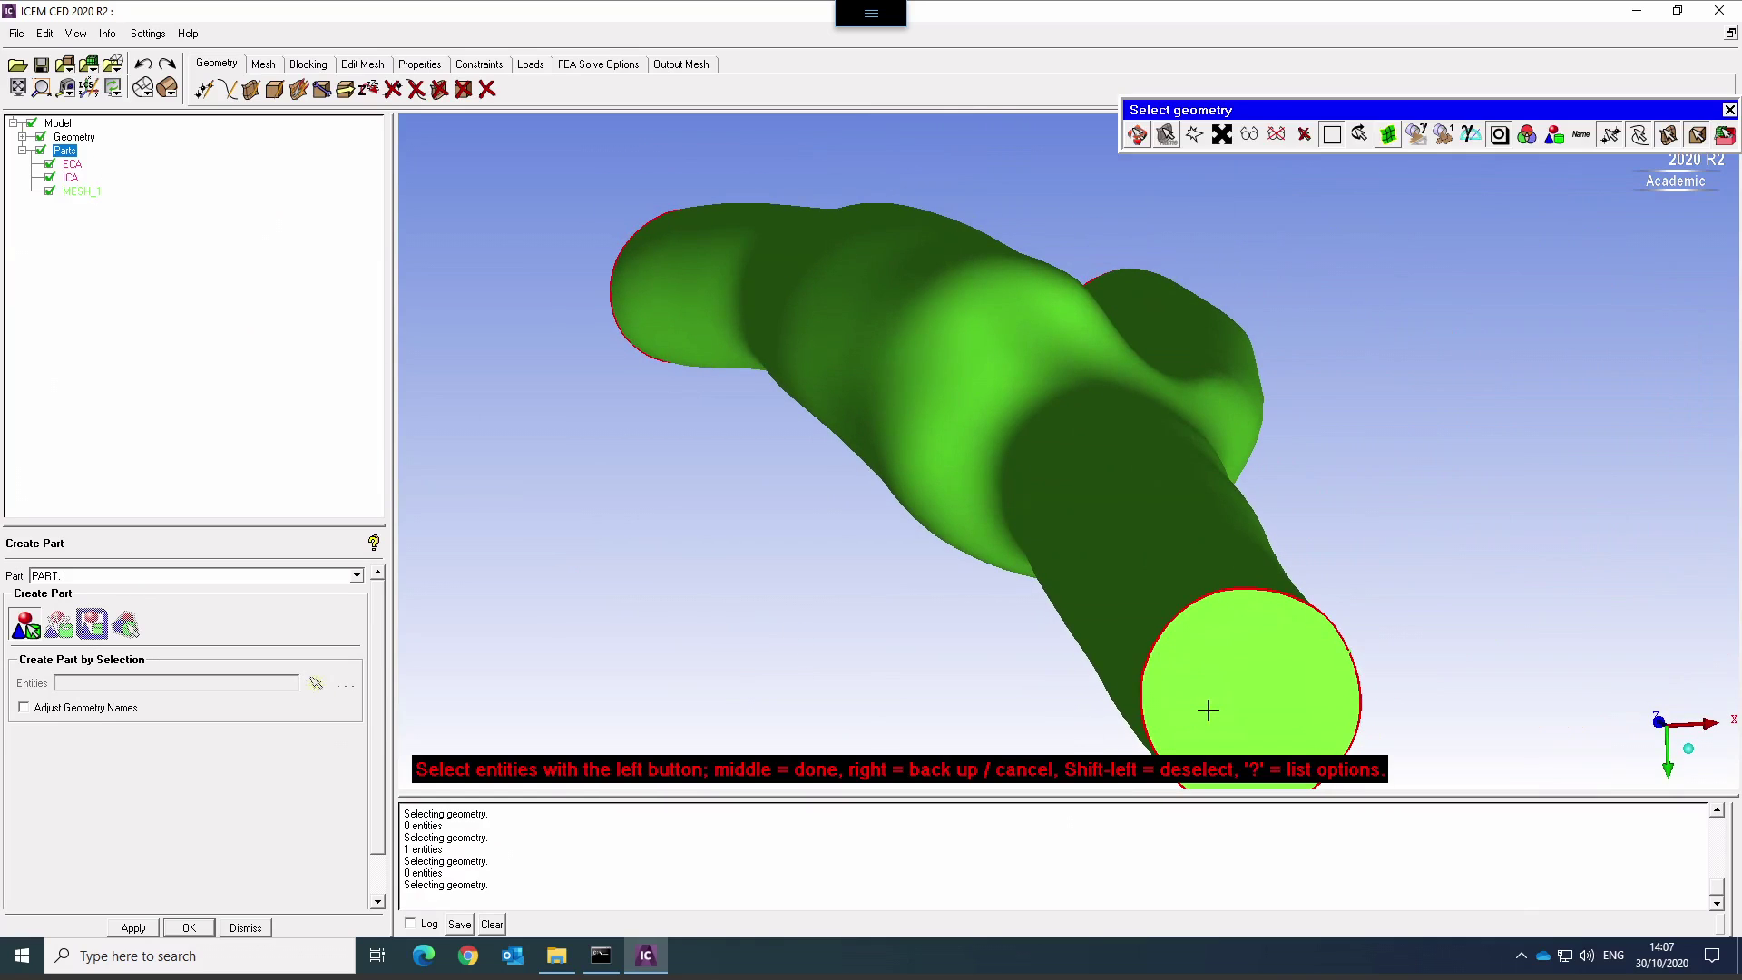
pyautogui.click(1207, 710)
pyautogui.doubleClick(118, 573)
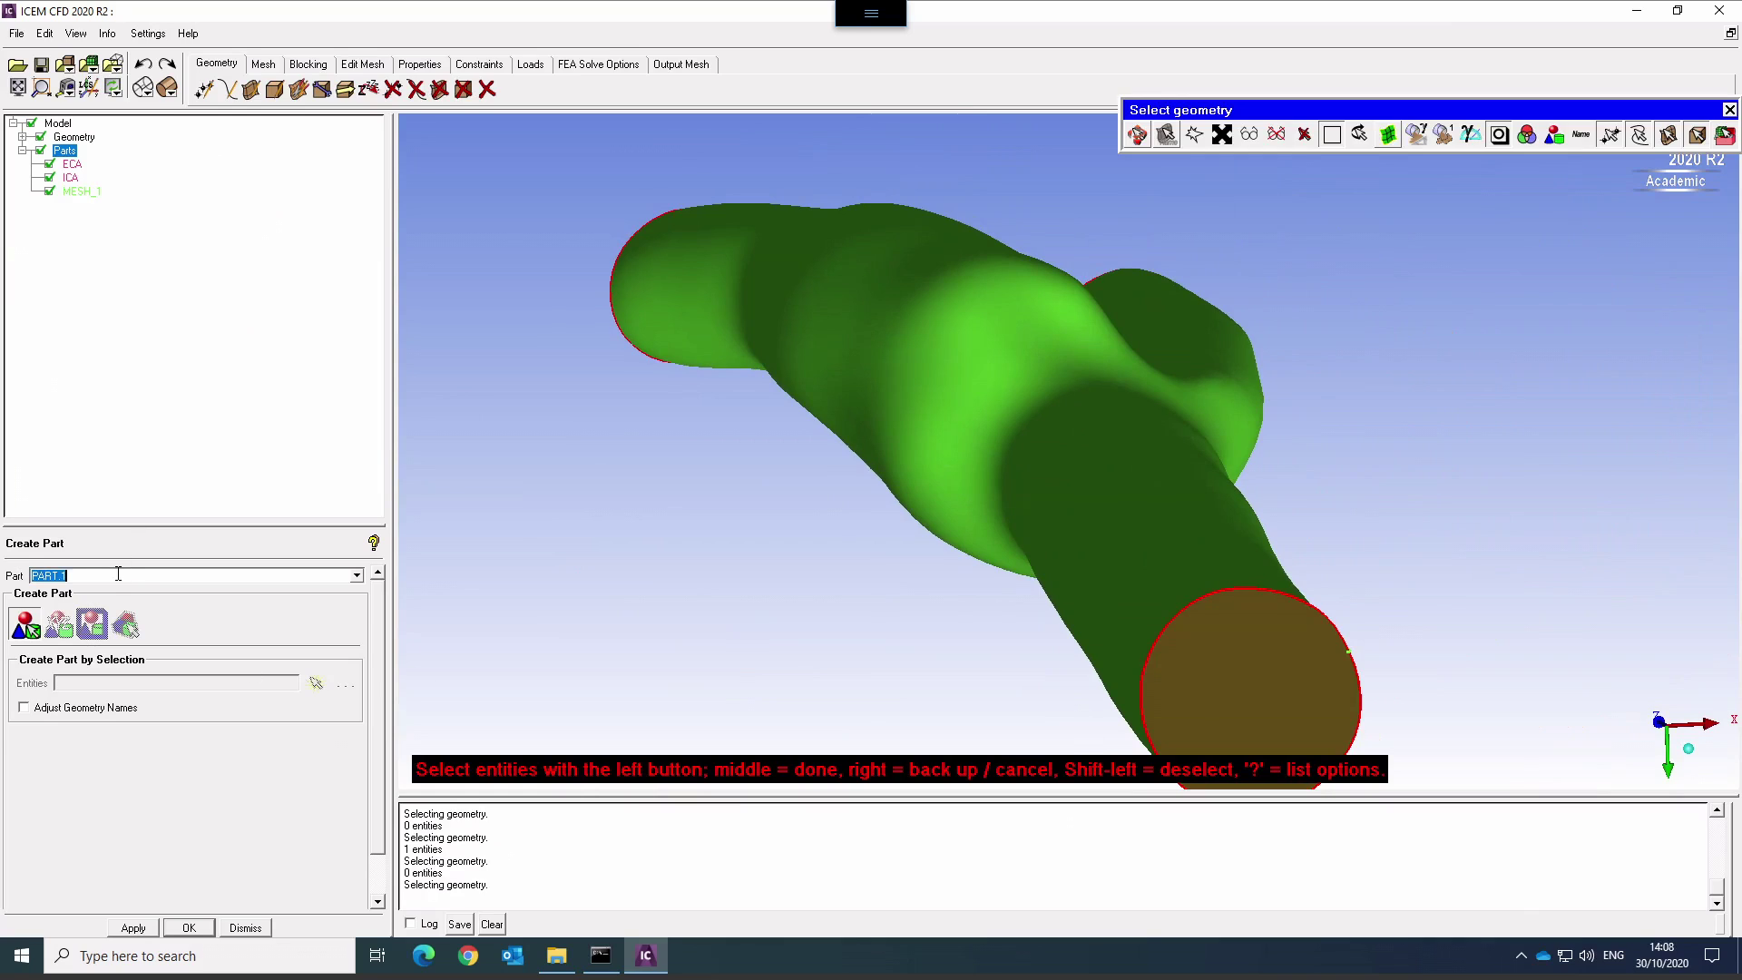
pyautogui.write('CCA')
pyautogui.click(190, 929)
pyautogui.click(190, 929)
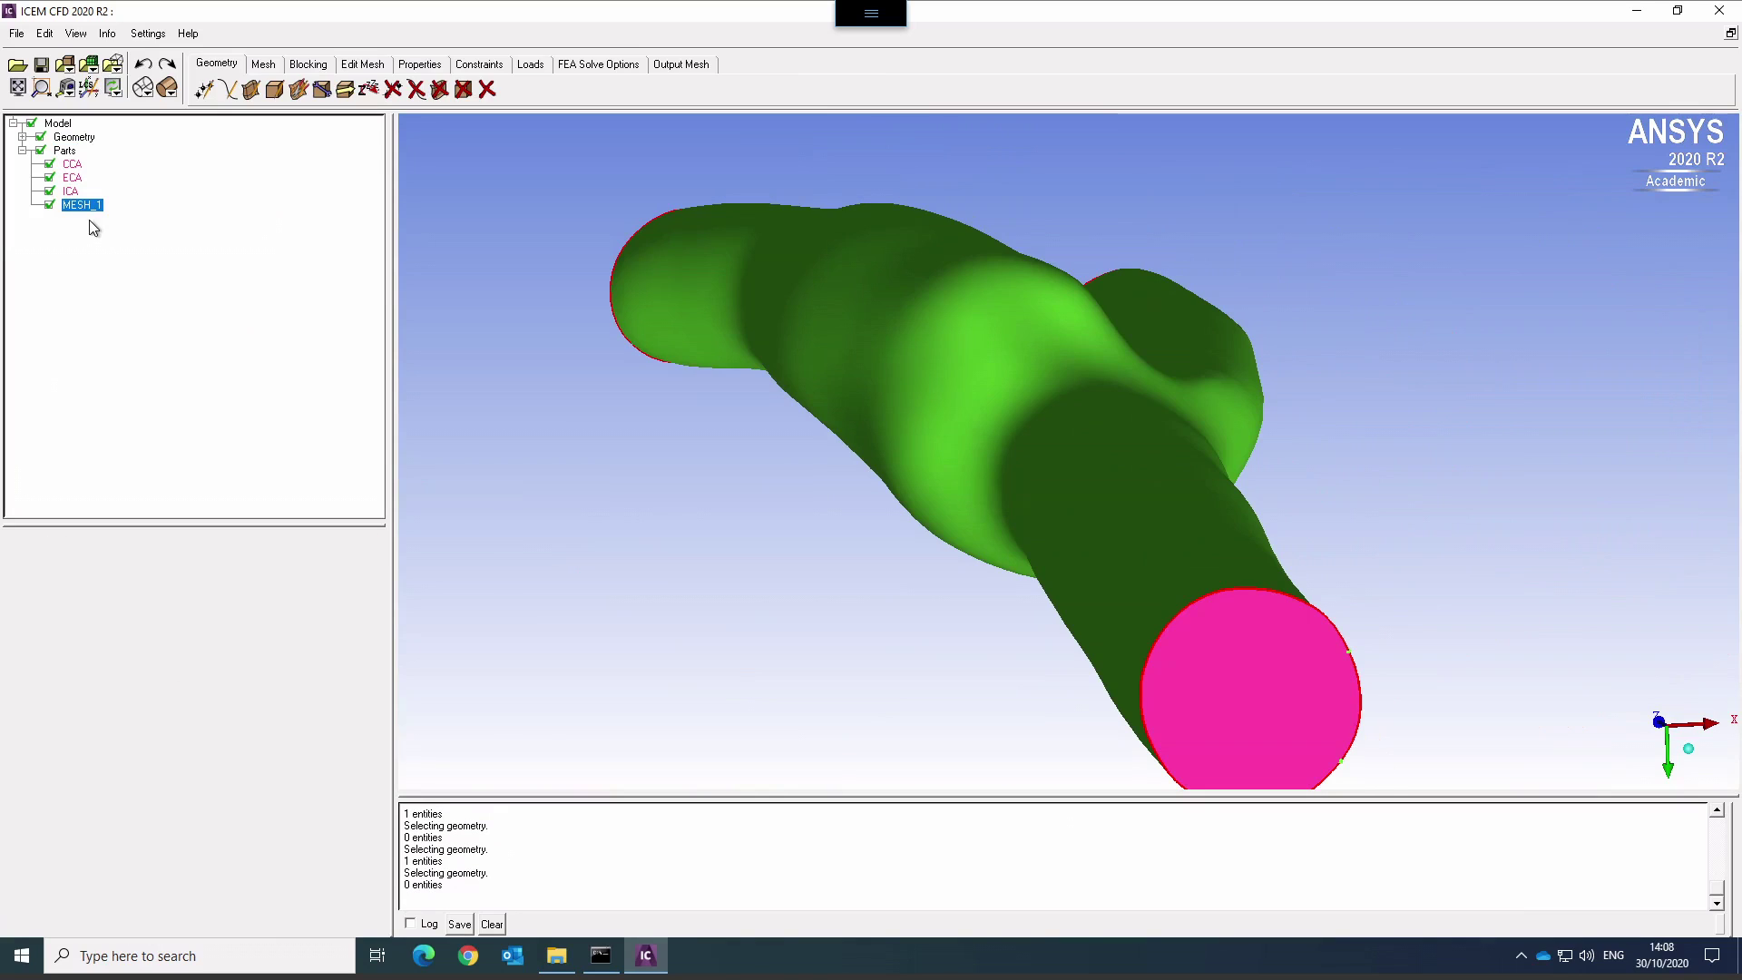
# Hide the CCA, ECA and ICA parts plus the geometry points and curves.
pyautogui.click(49, 164)
pyautogui.click(49, 178)
pyautogui.click(49, 192)
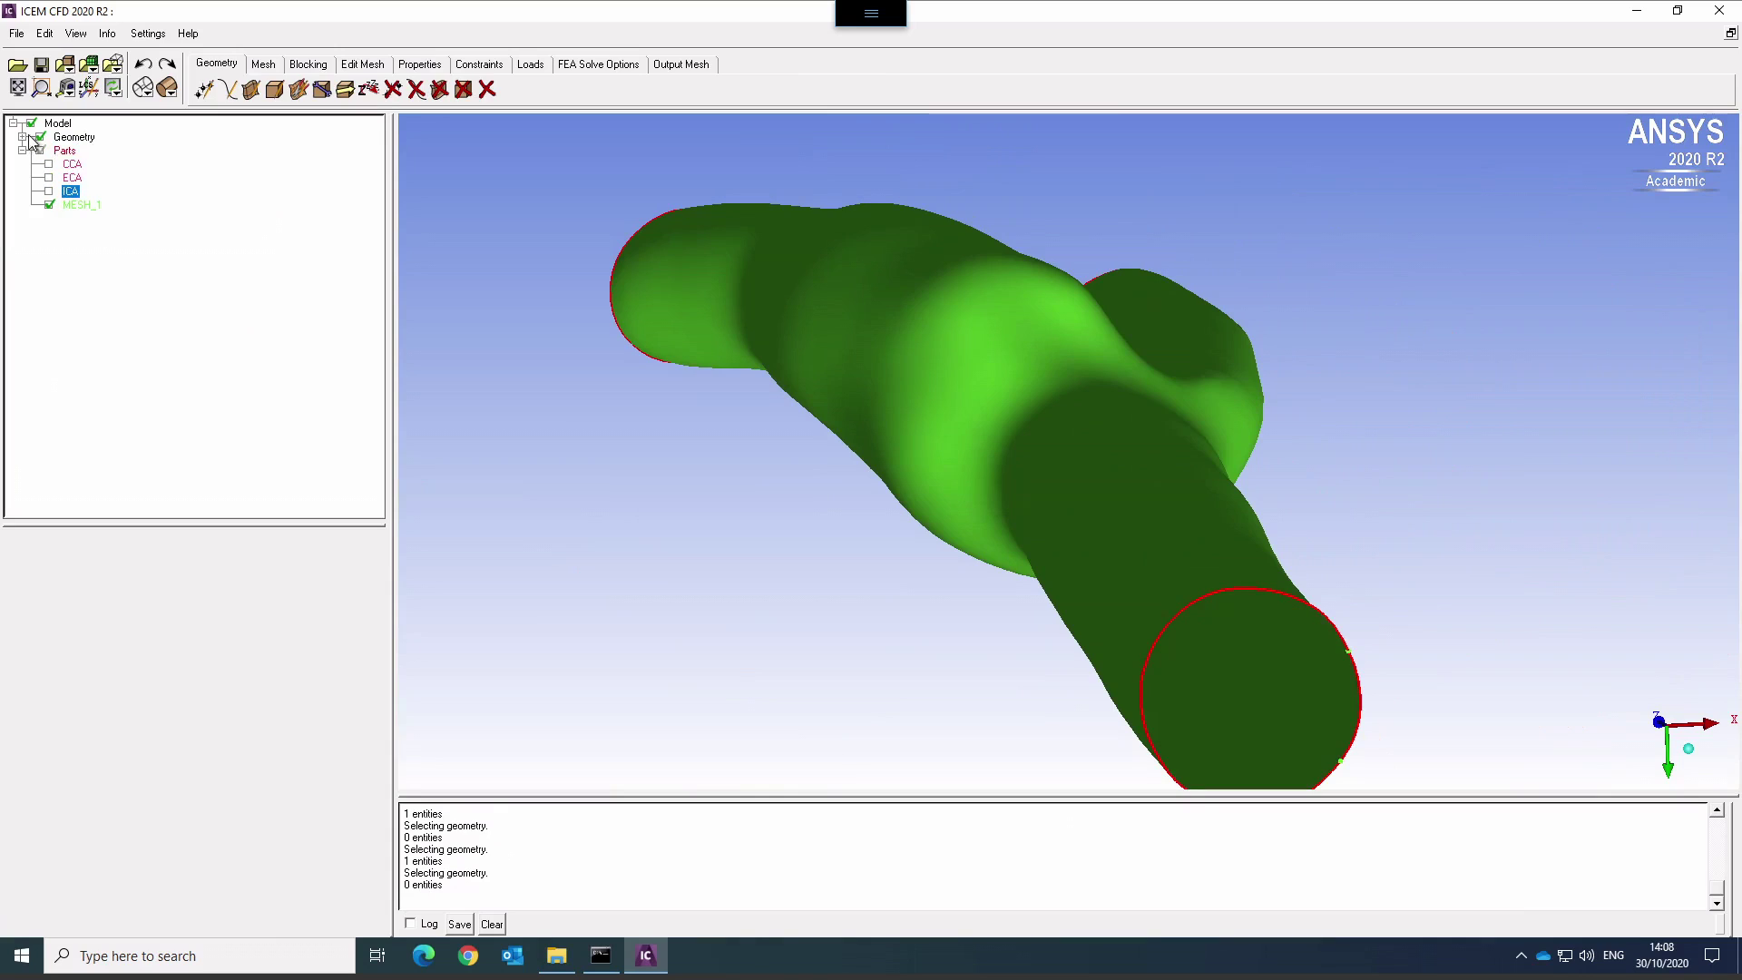
pyautogui.click(22, 137)
pyautogui.click(49, 164)
pyautogui.click(49, 178)
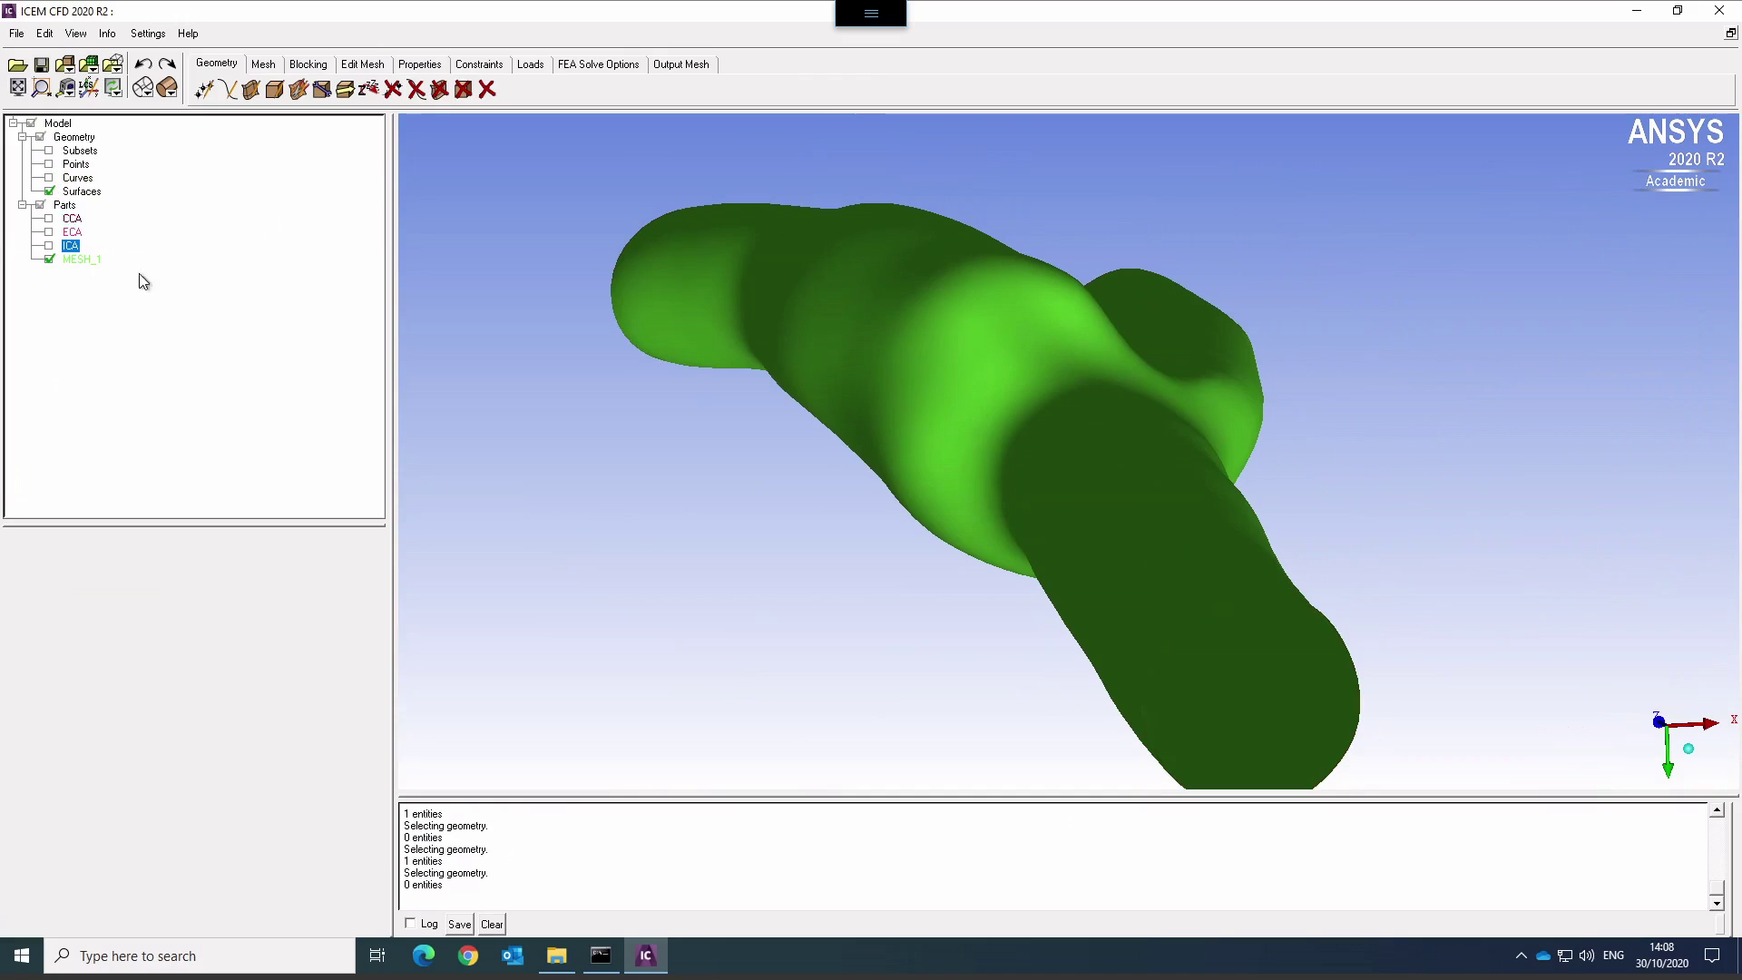
pyautogui.moveTo(868, 443); pyautogui.dragTo(1003, 472)
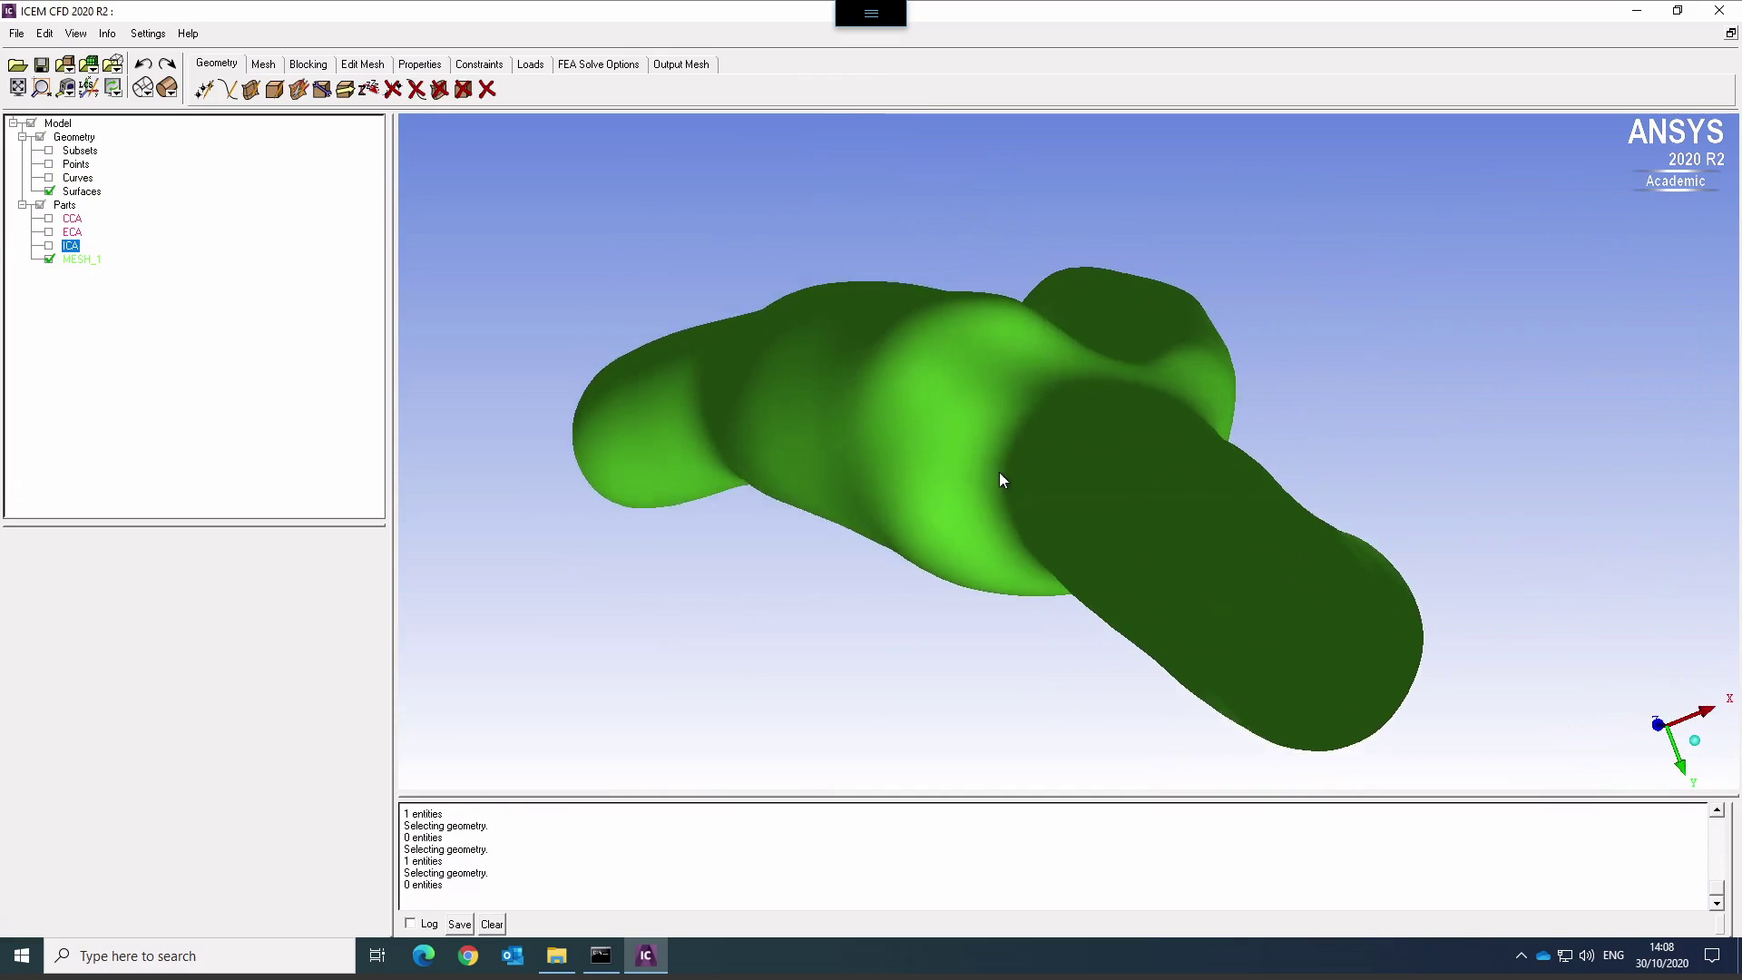
# Create a WALL part from the visible vessel surfaces, then hide MESH_1.
pyautogui.rightClick(63, 206)
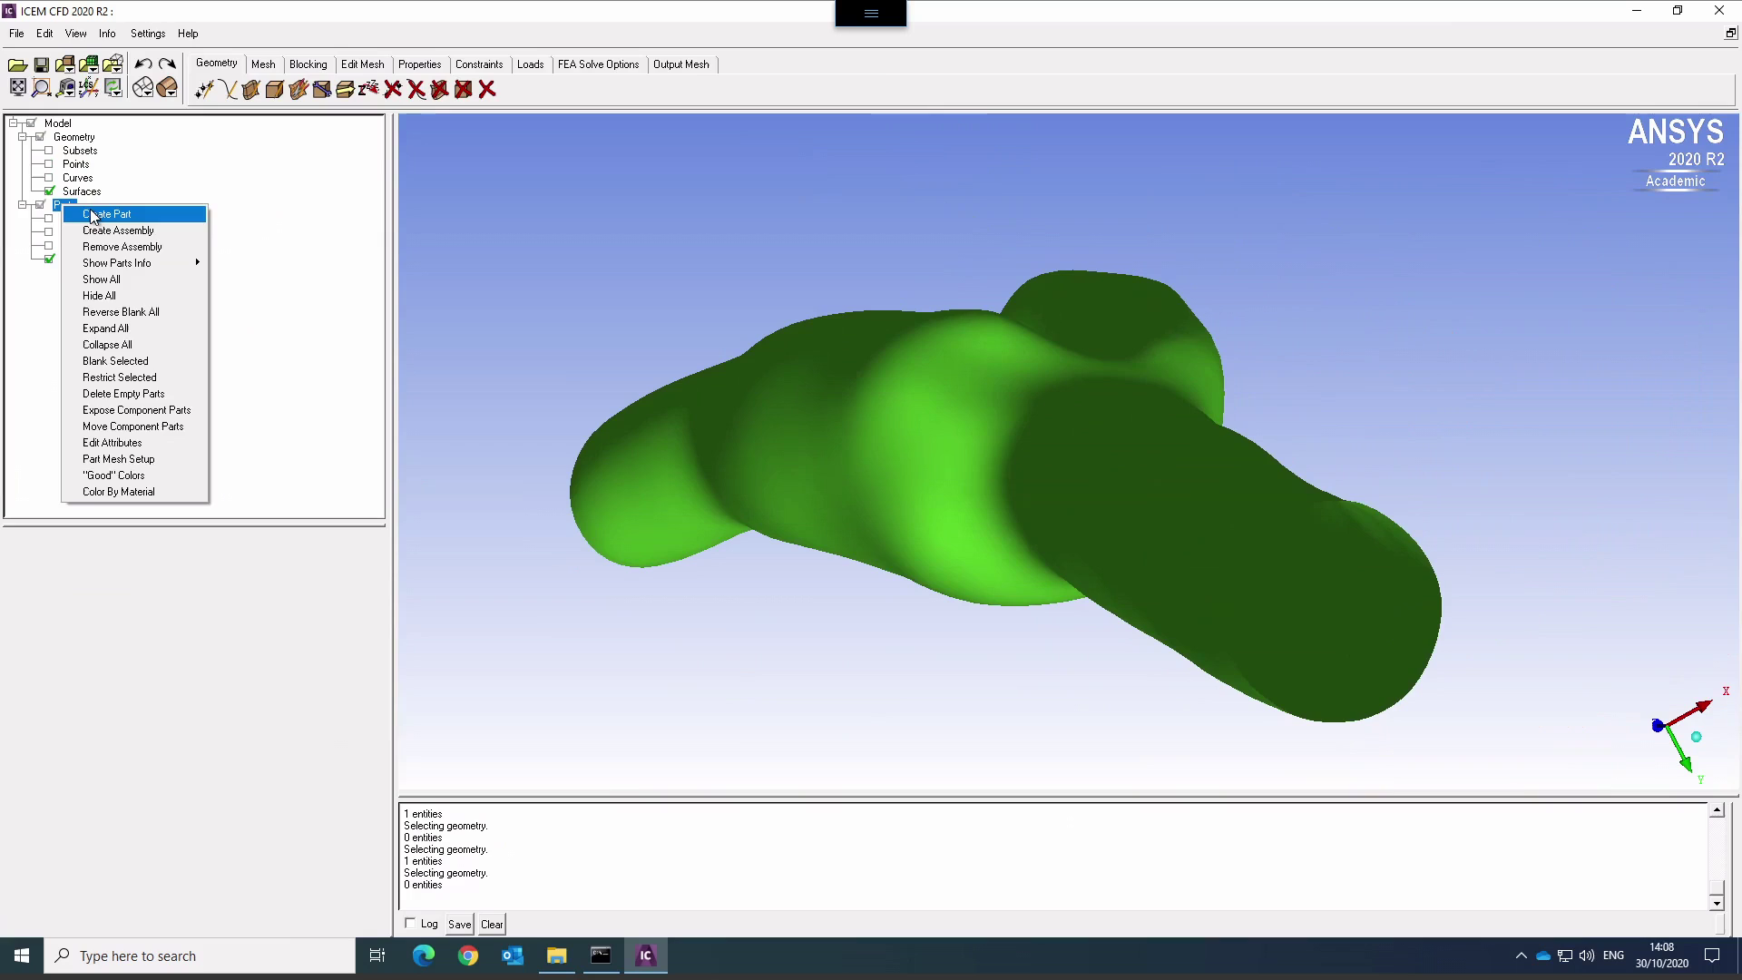
pyautogui.click(100, 219)
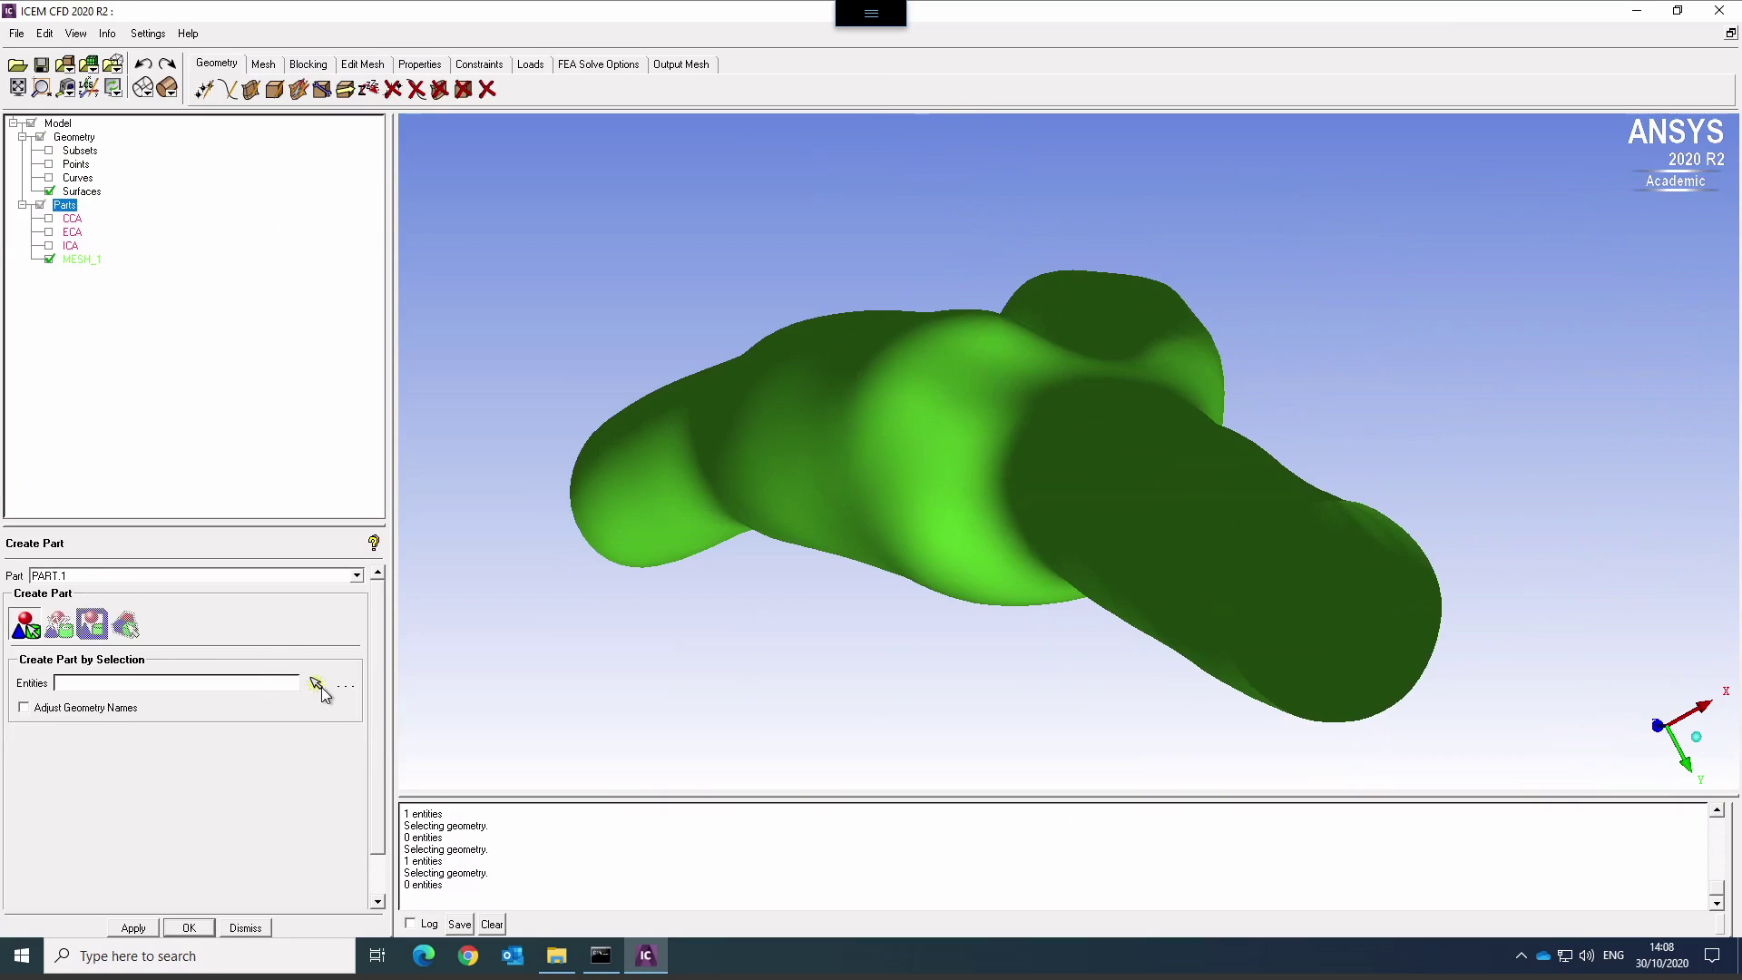
pyautogui.click(318, 685)
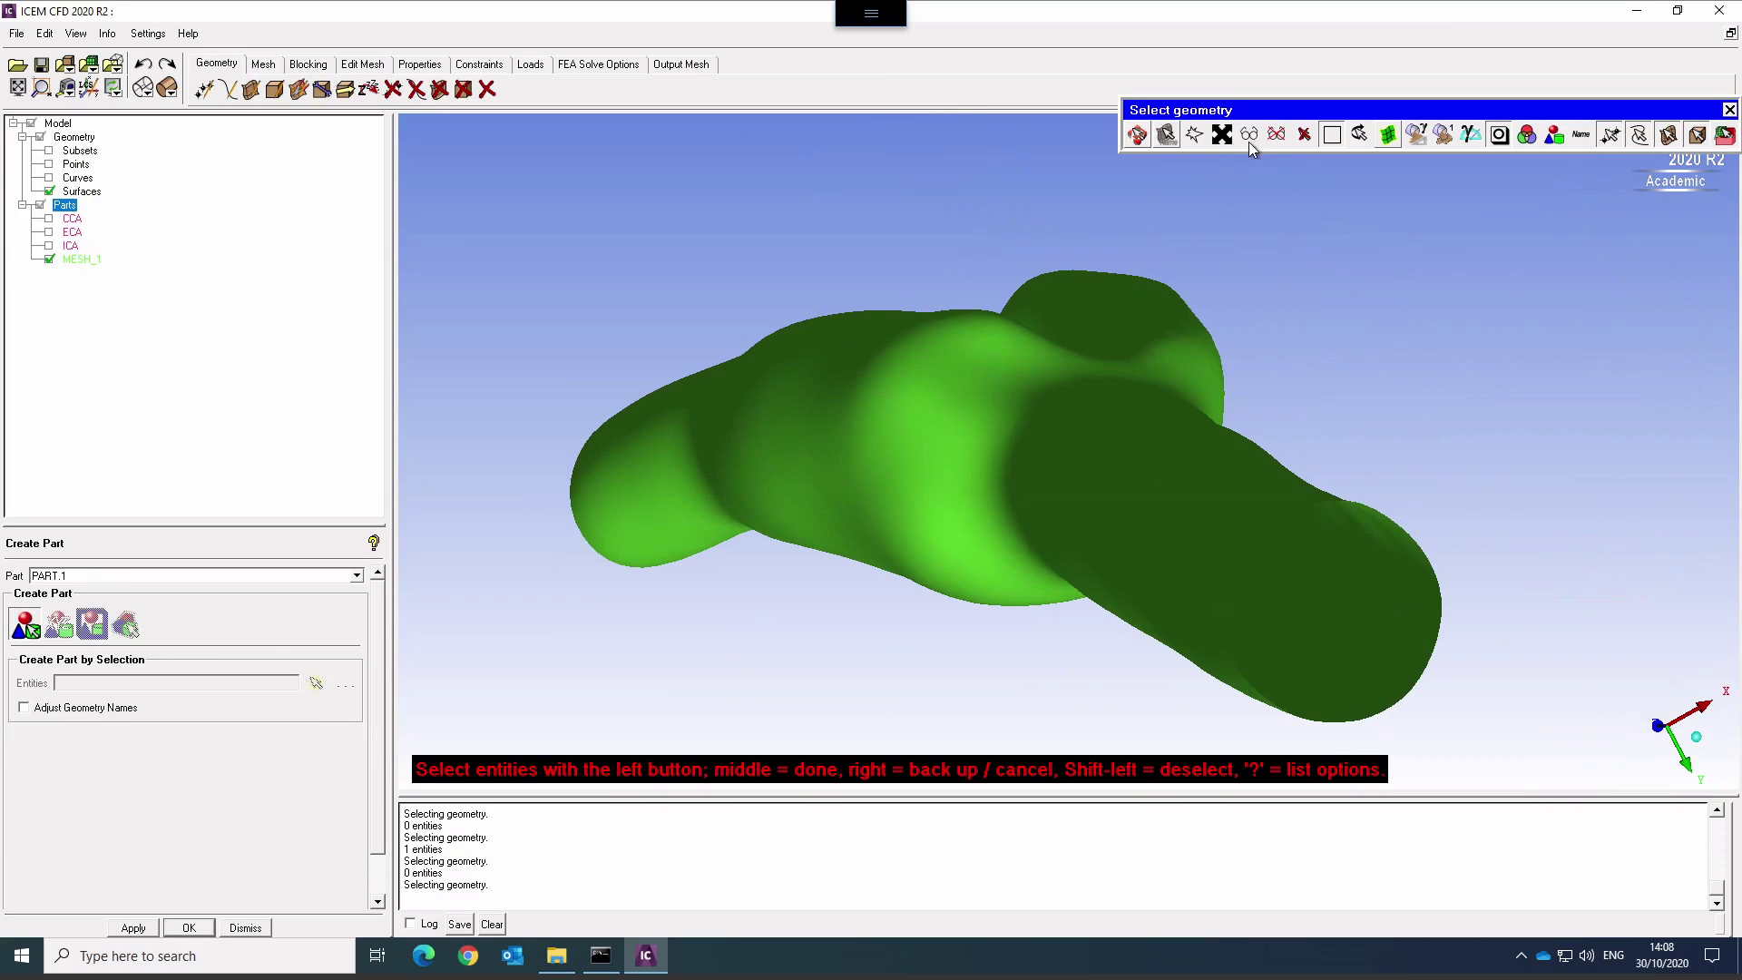
pyautogui.click(1249, 138)
pyautogui.middleClick(1128, 272)
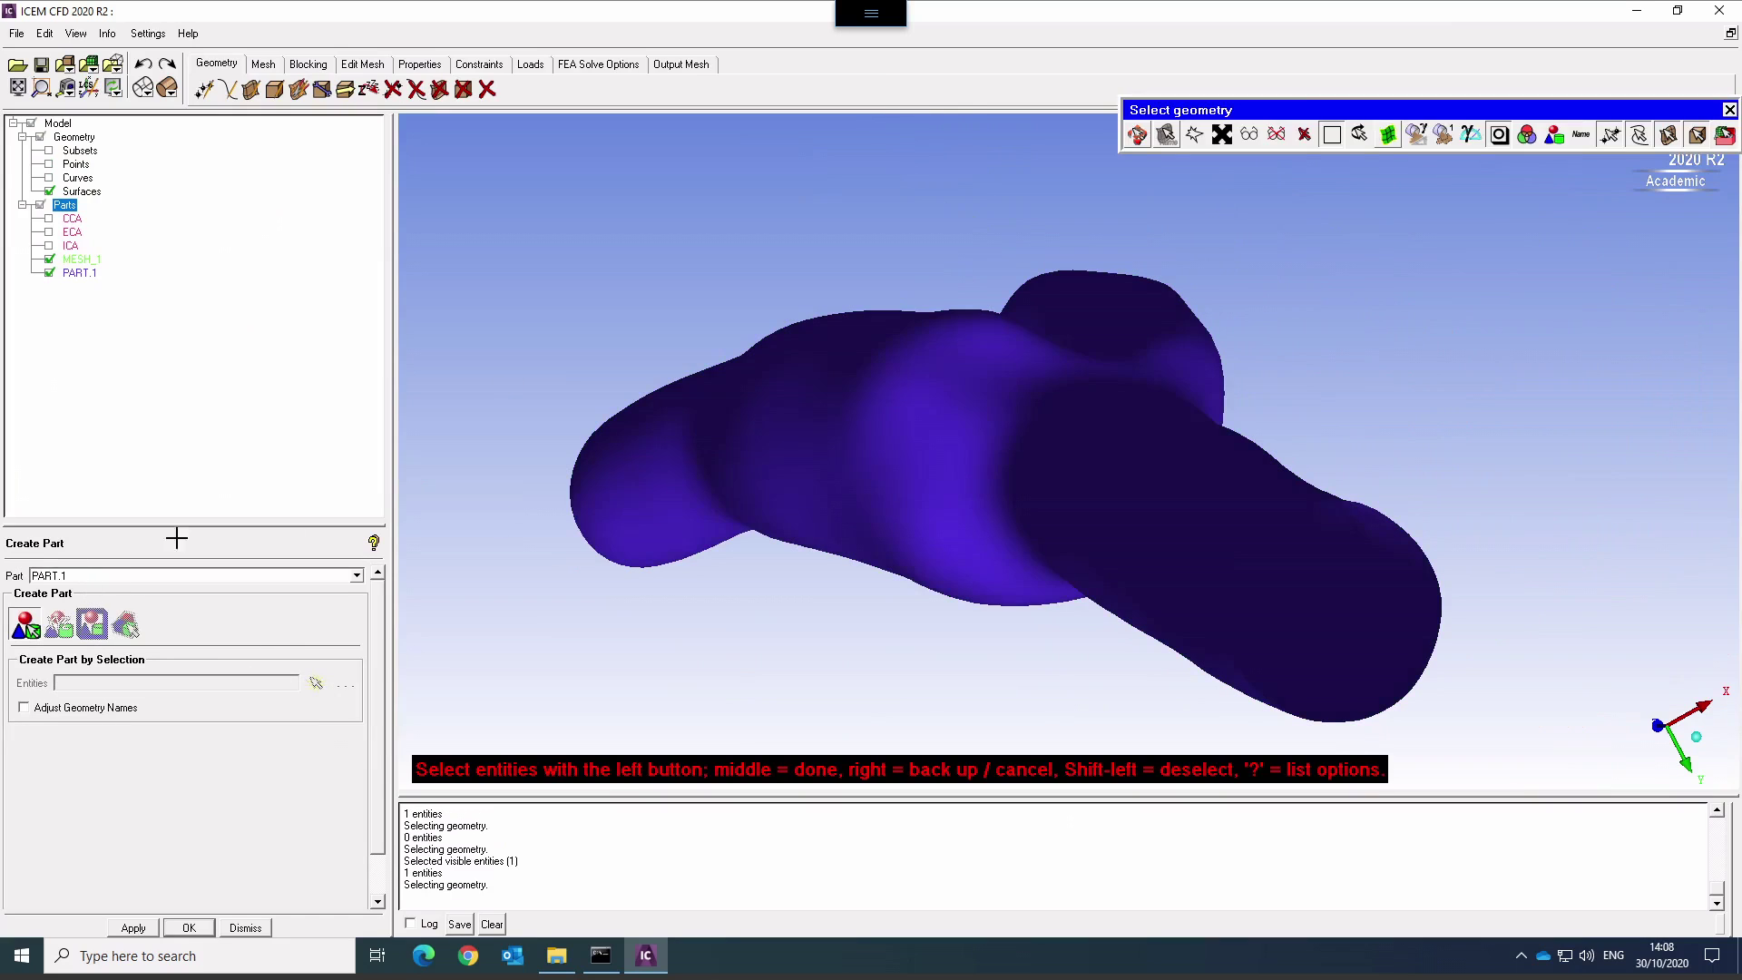
pyautogui.tripleClick(72, 575)
pyautogui.write('Wall')
pyautogui.click(133, 928)
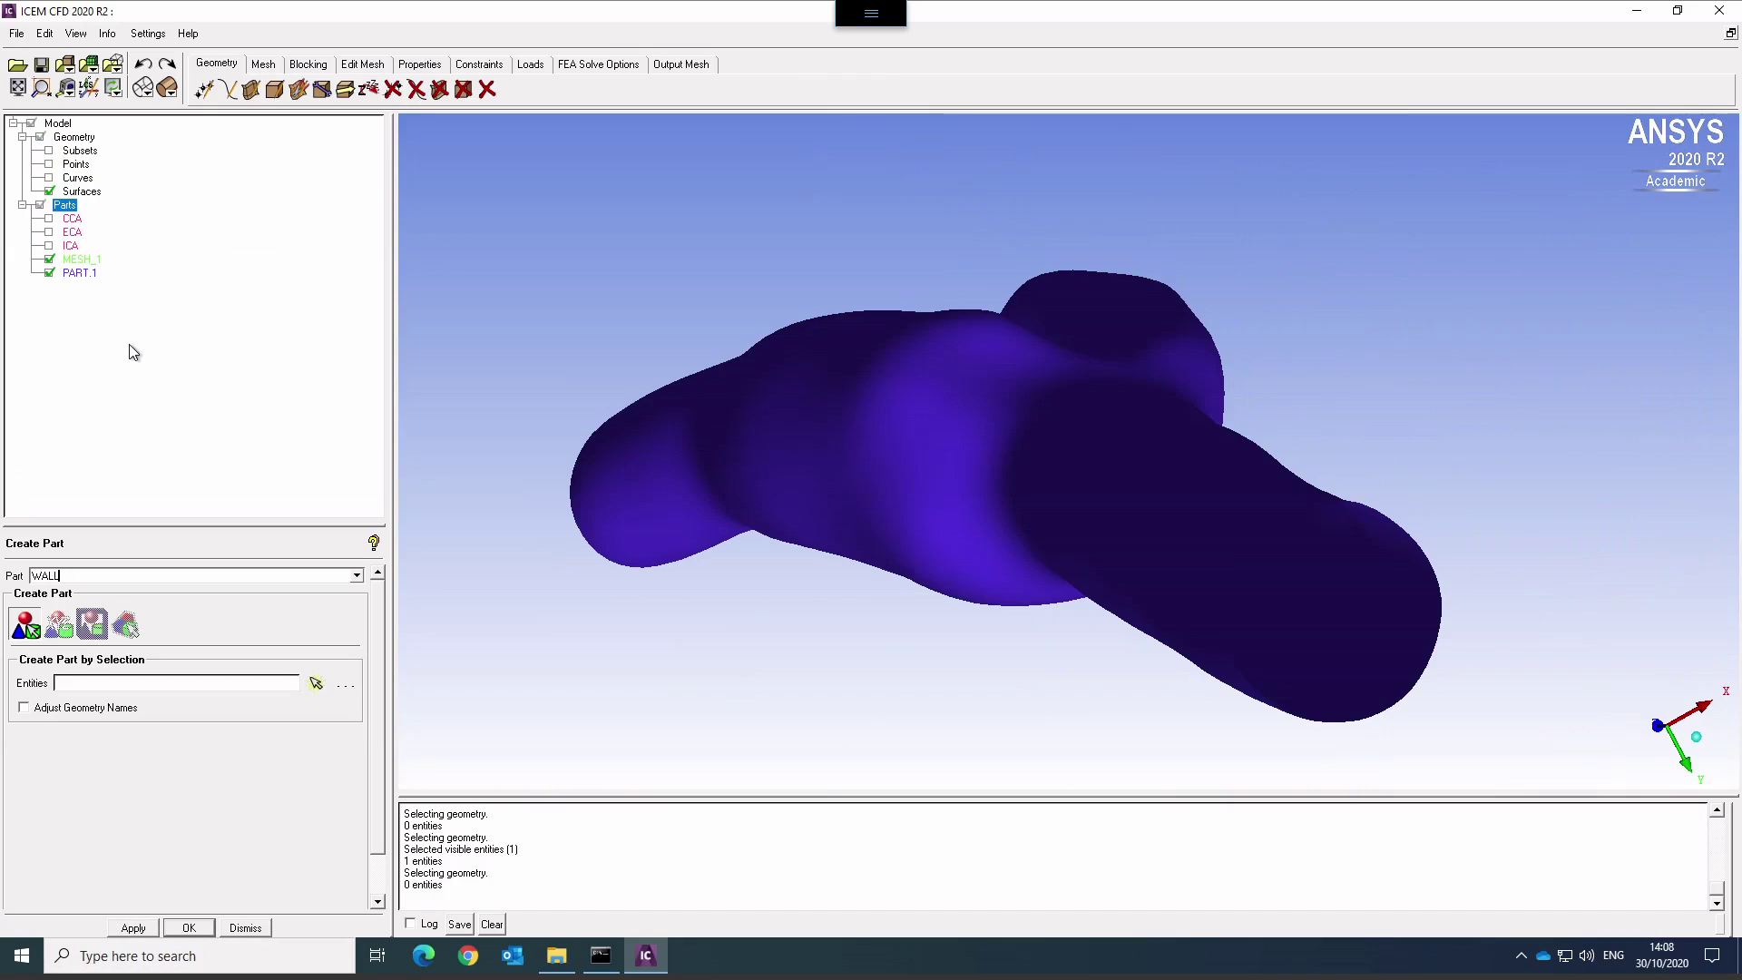
pyautogui.click(50, 260)
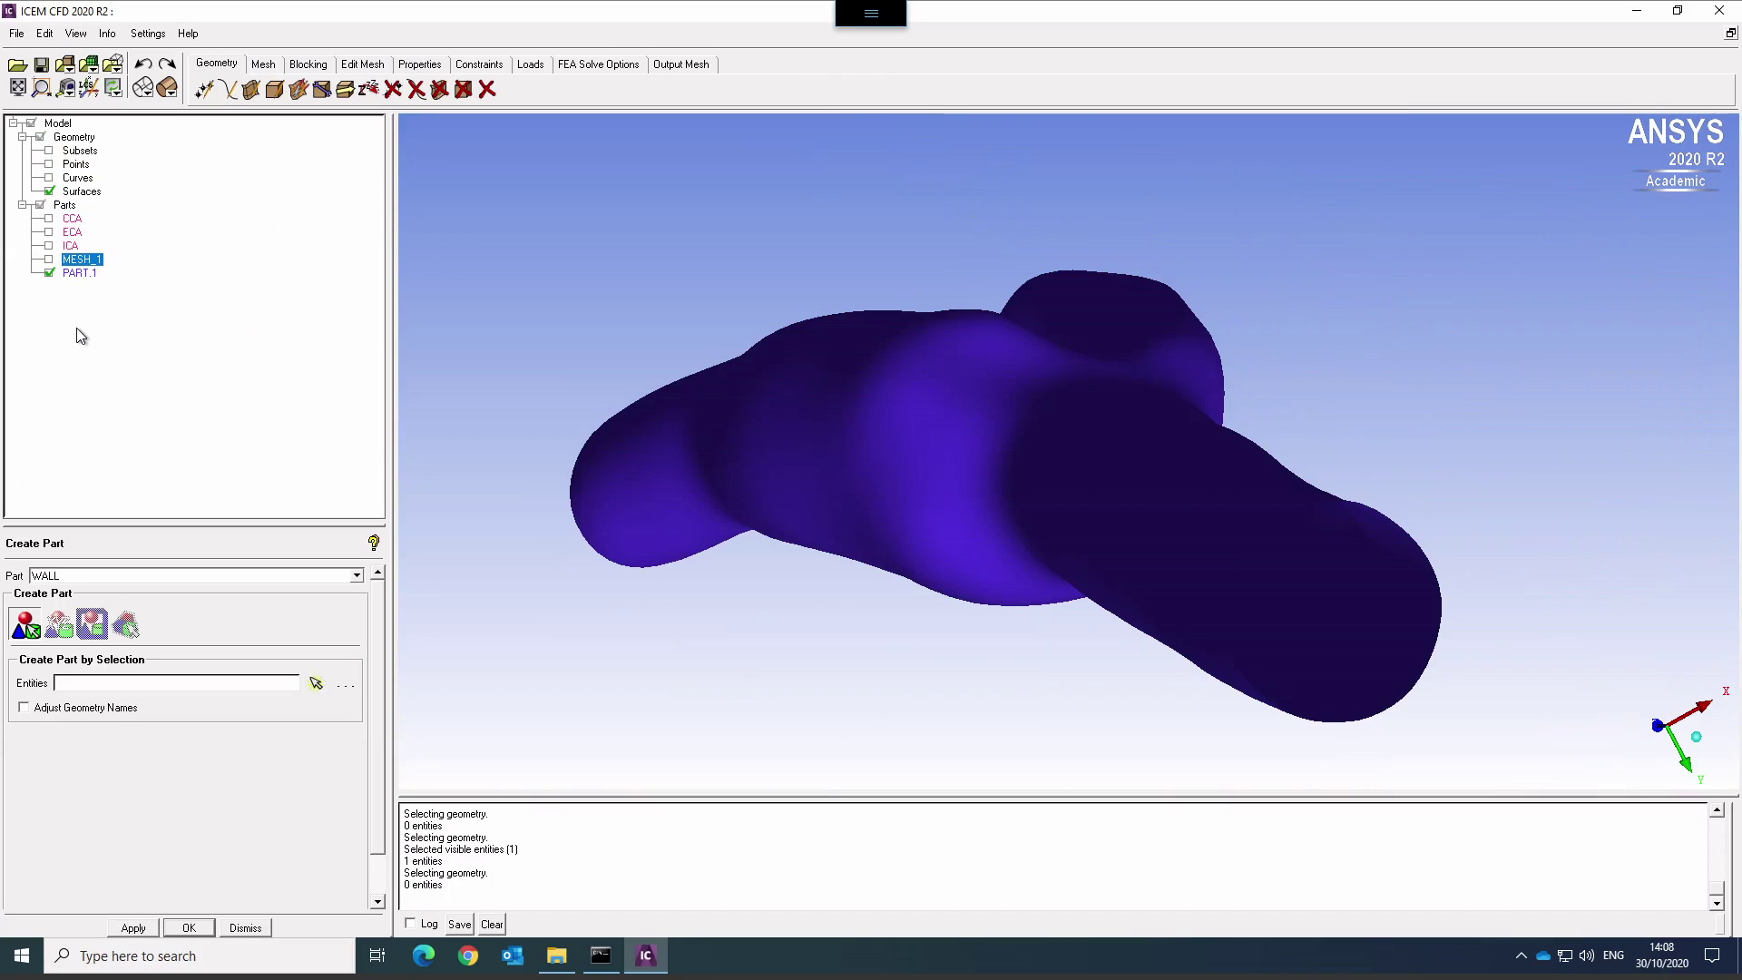
# Toggle PART.1 and the subsets, points, curves and surfaces geometry on and off to inspect them.
pyautogui.click(50, 273)
pyautogui.click(49, 177)
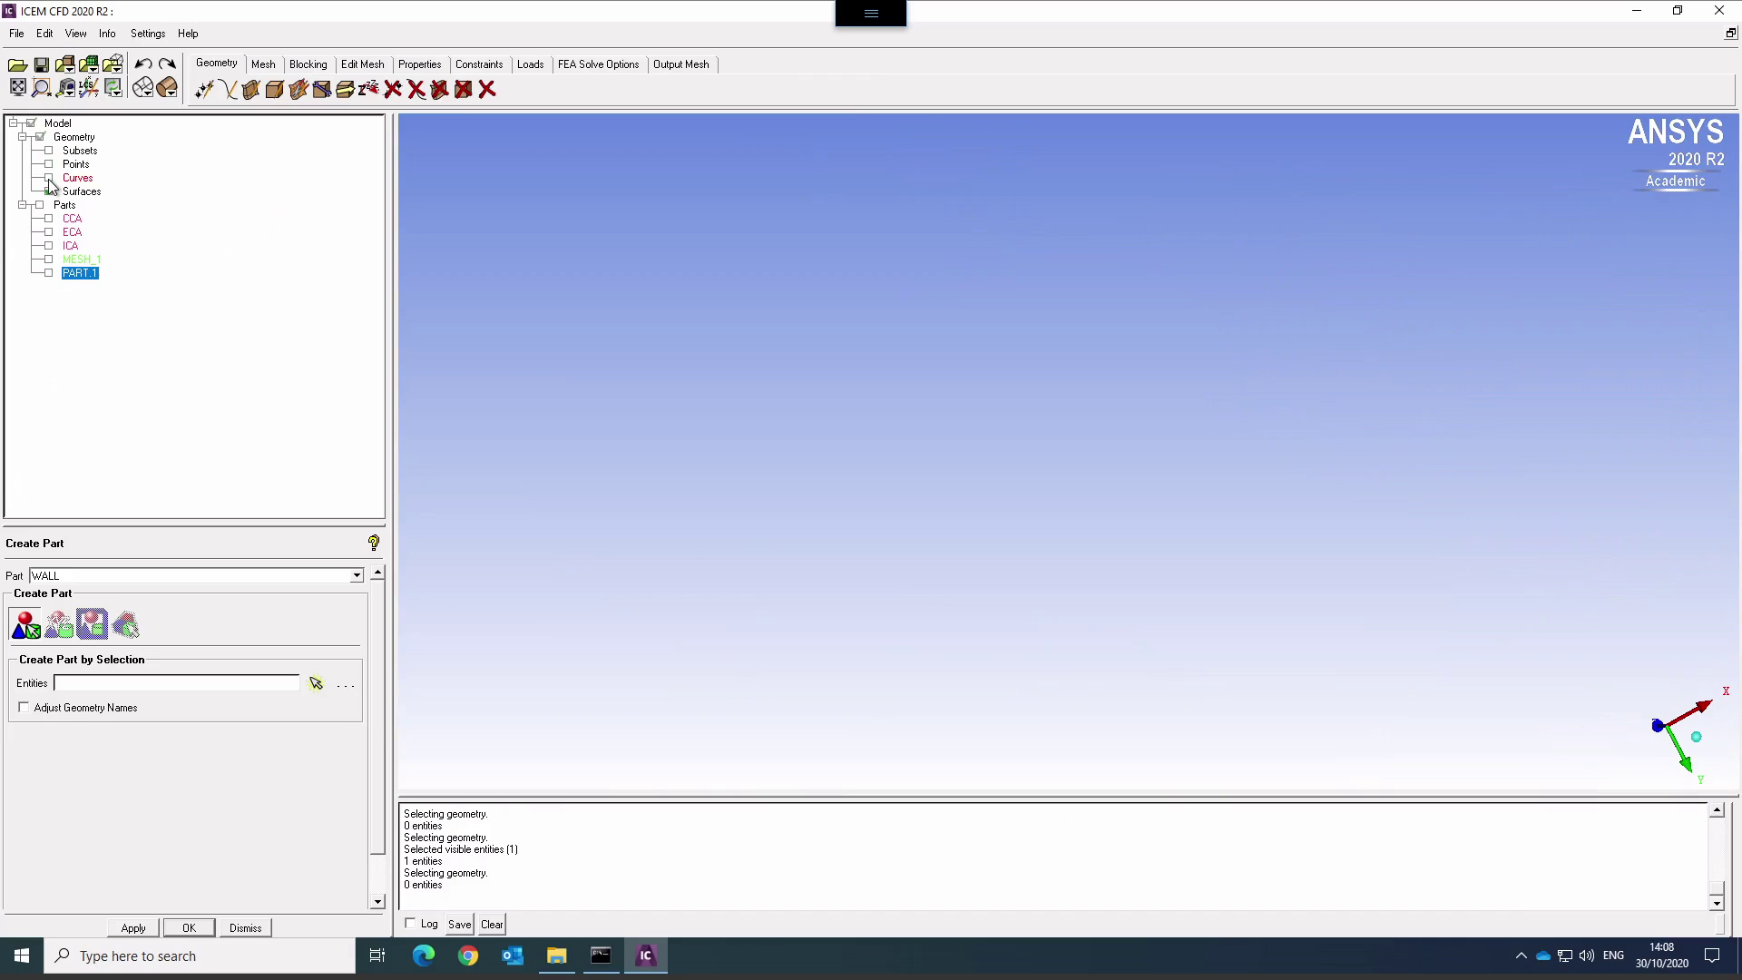
pyautogui.click(49, 164)
pyautogui.click(49, 150)
pyautogui.click(49, 273)
pyautogui.click(49, 177)
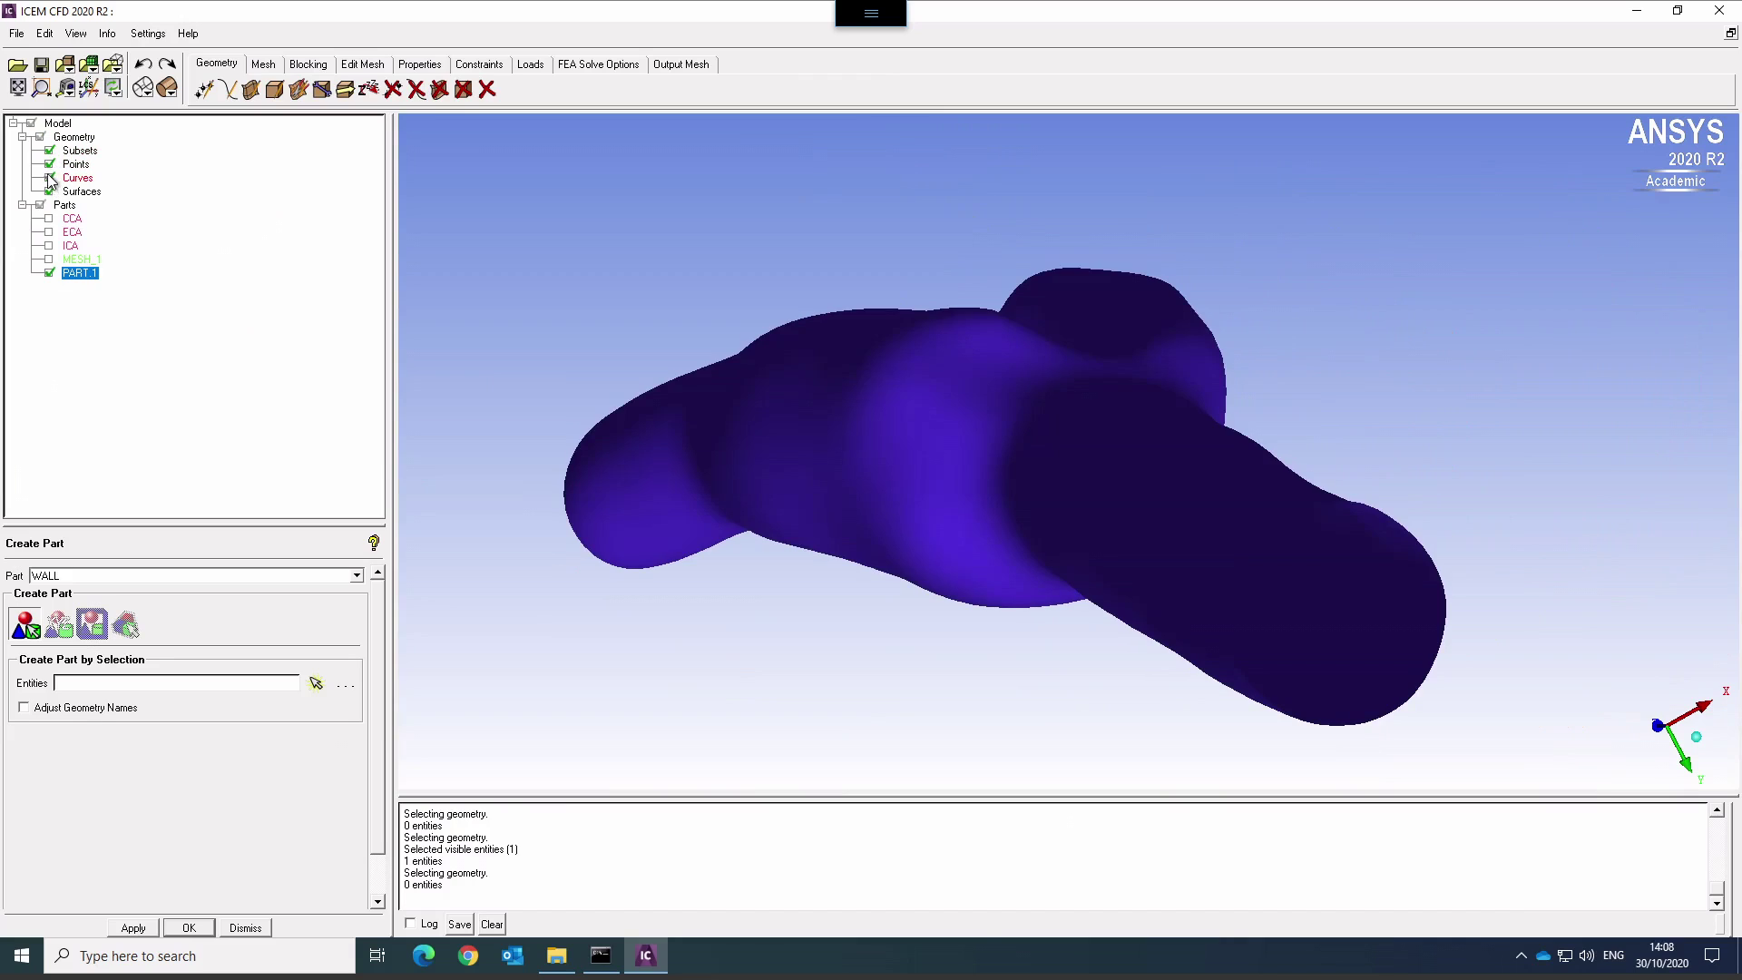
pyautogui.click(49, 191)
pyautogui.click(49, 150)
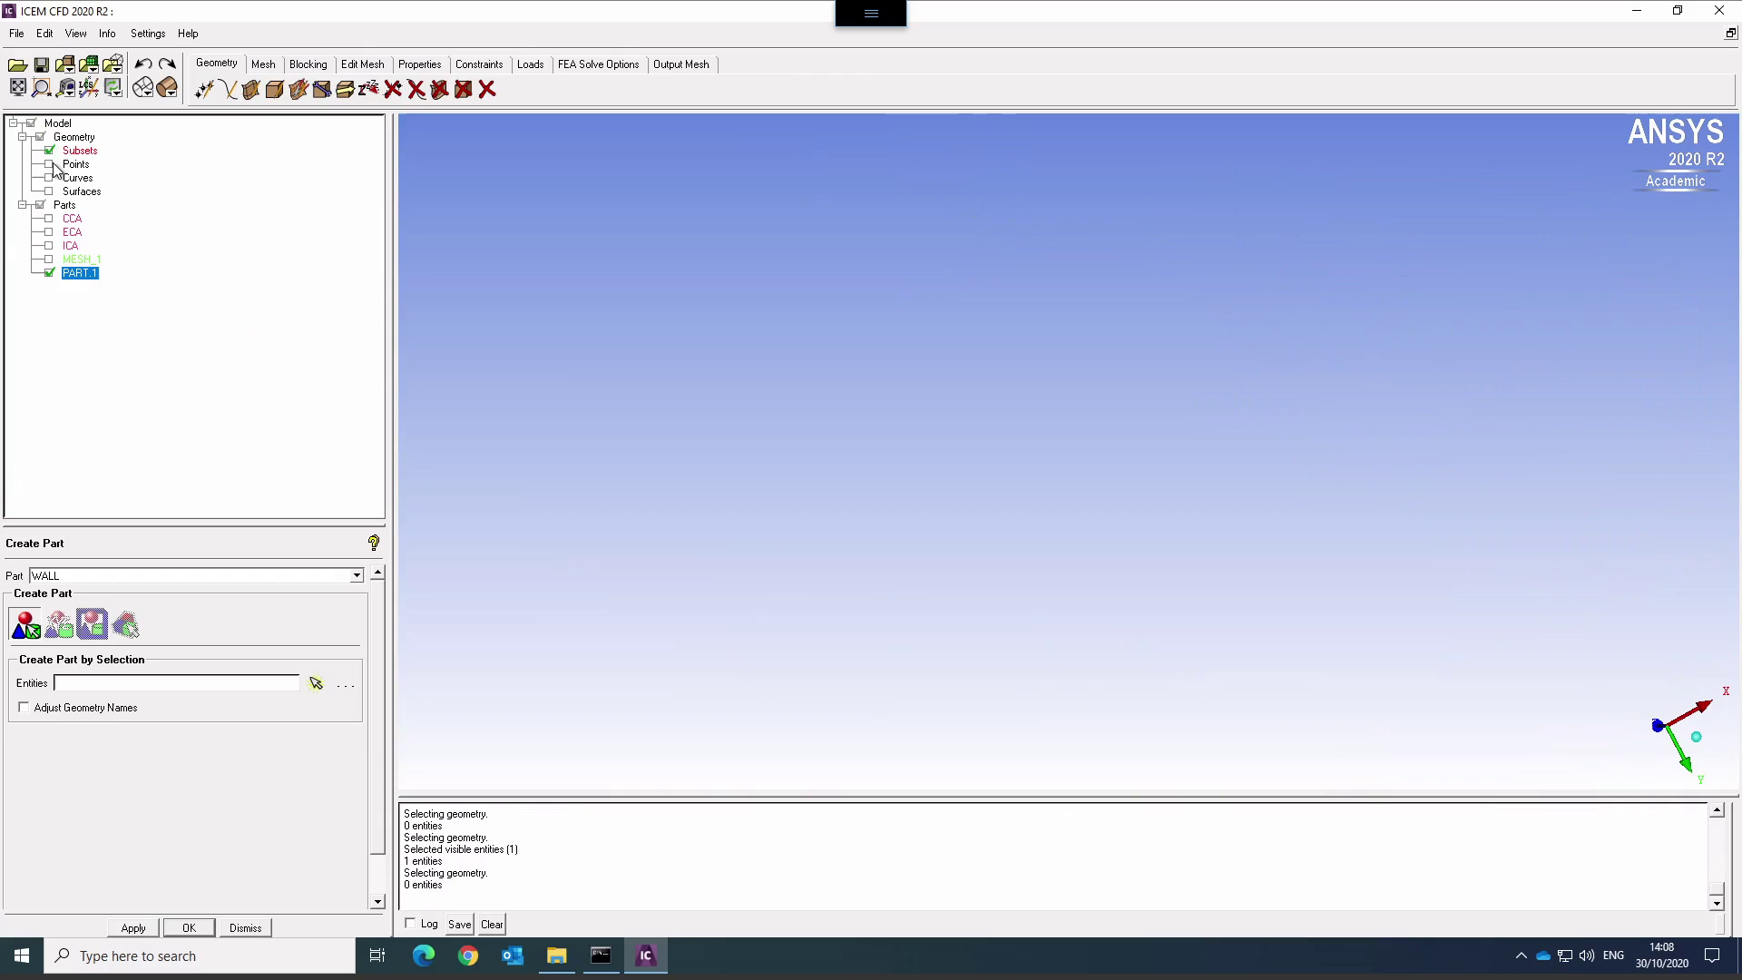
pyautogui.click(49, 165)
pyautogui.click(49, 164)
pyautogui.click(49, 178)
pyautogui.click(49, 192)
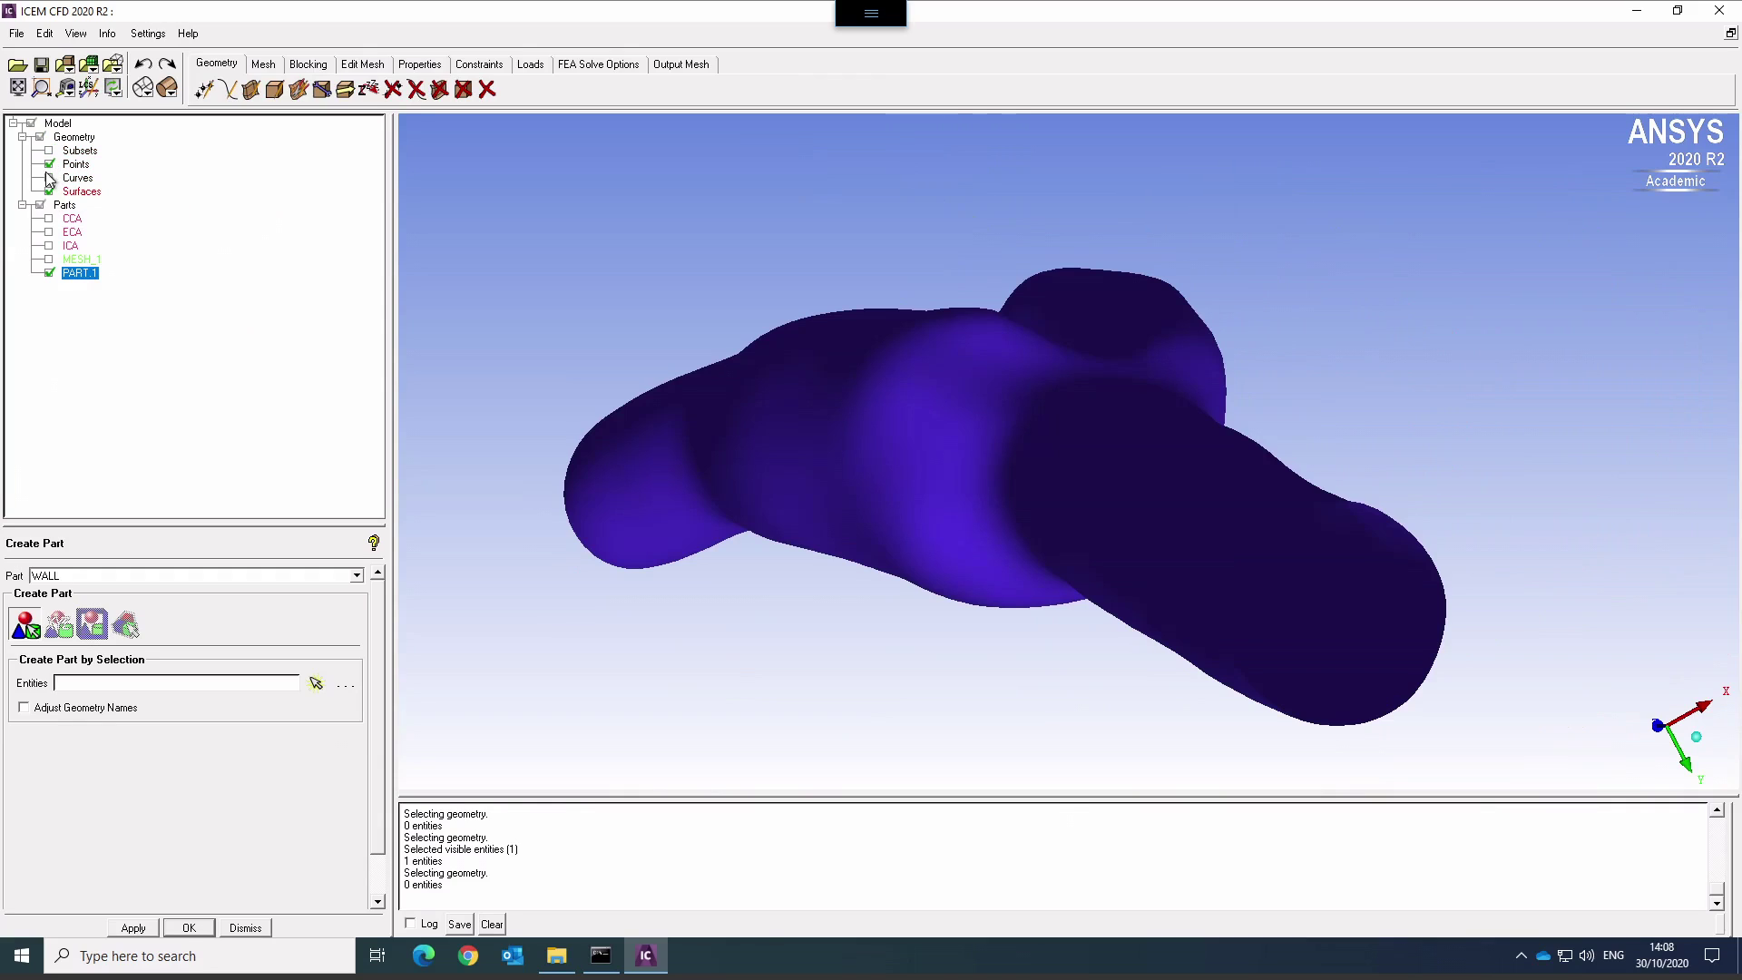
pyautogui.click(49, 178)
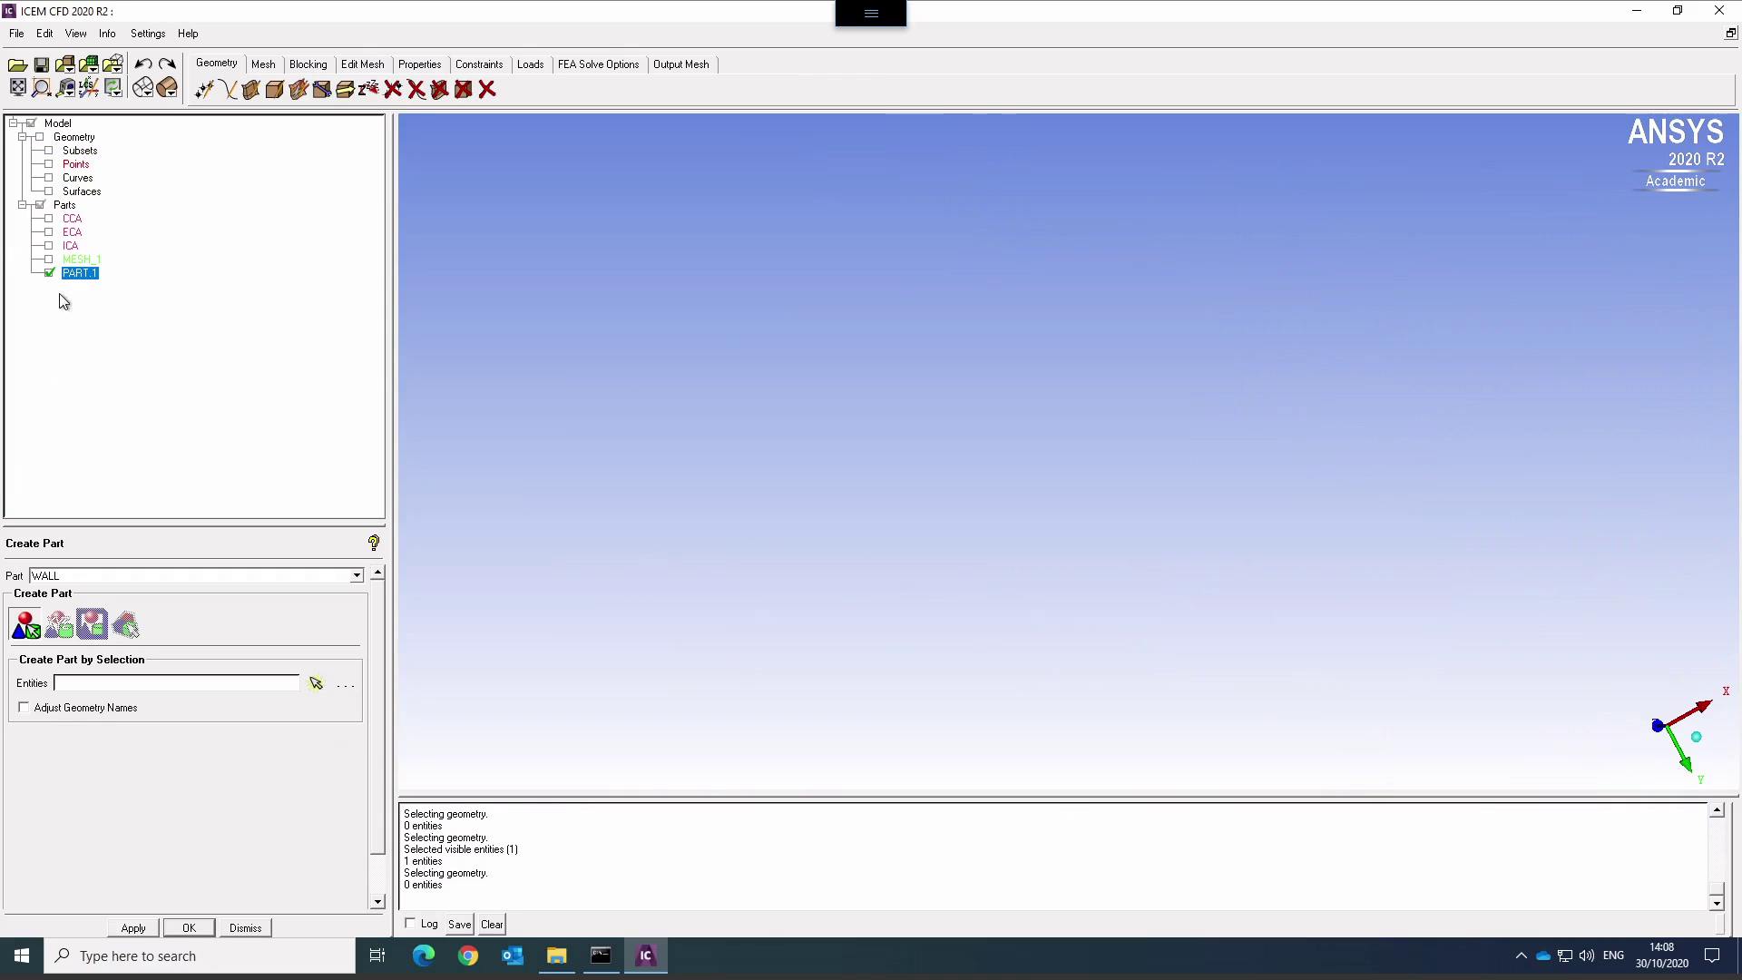
# Delete the MESH_1 part with its geometry, then show the surfaces again.
pyautogui.rightClick(101, 261)
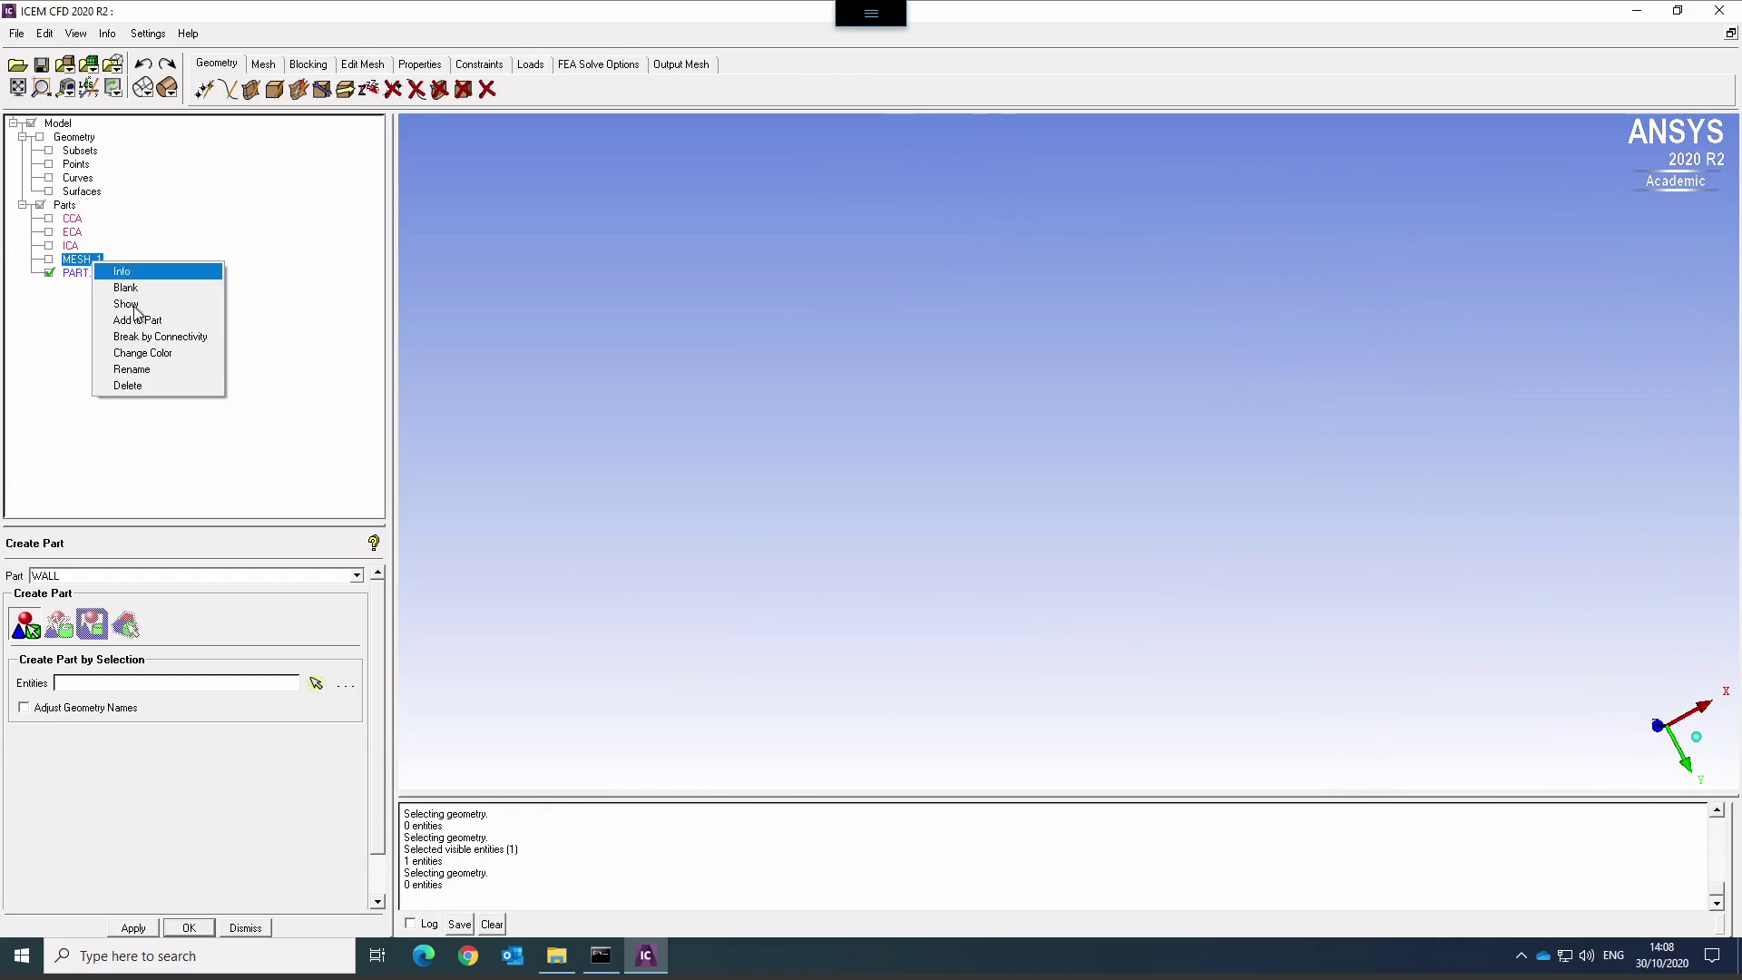
pyautogui.click(147, 386)
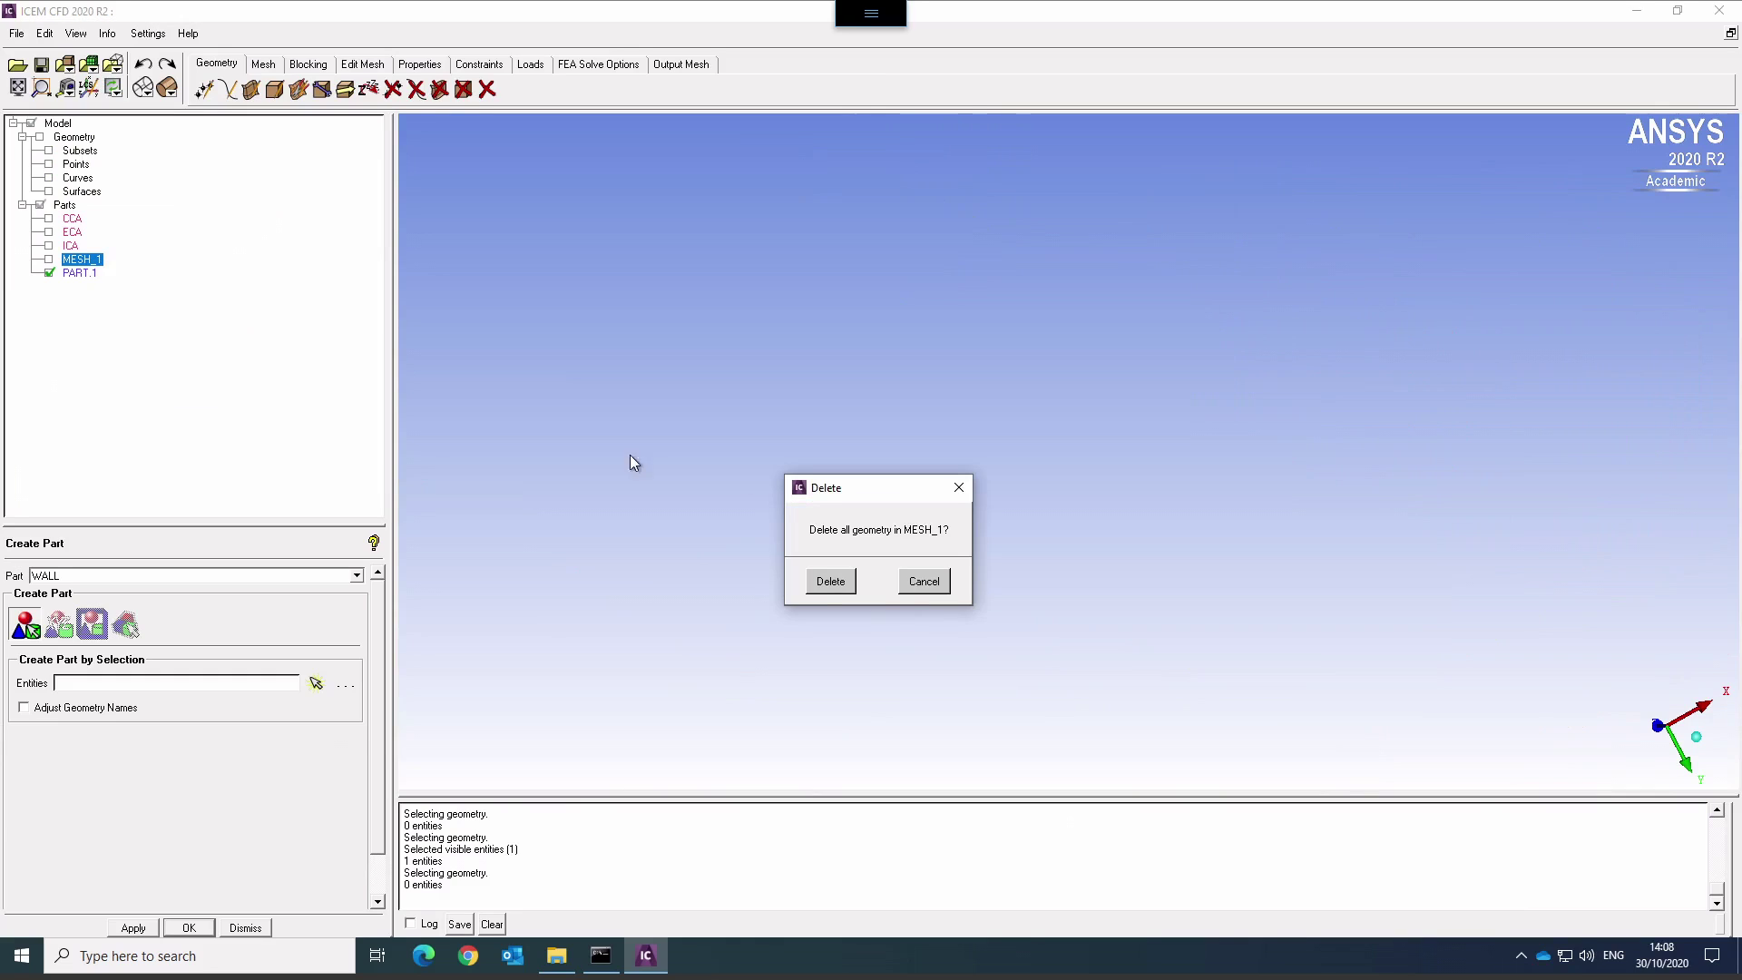
pyautogui.click(851, 588)
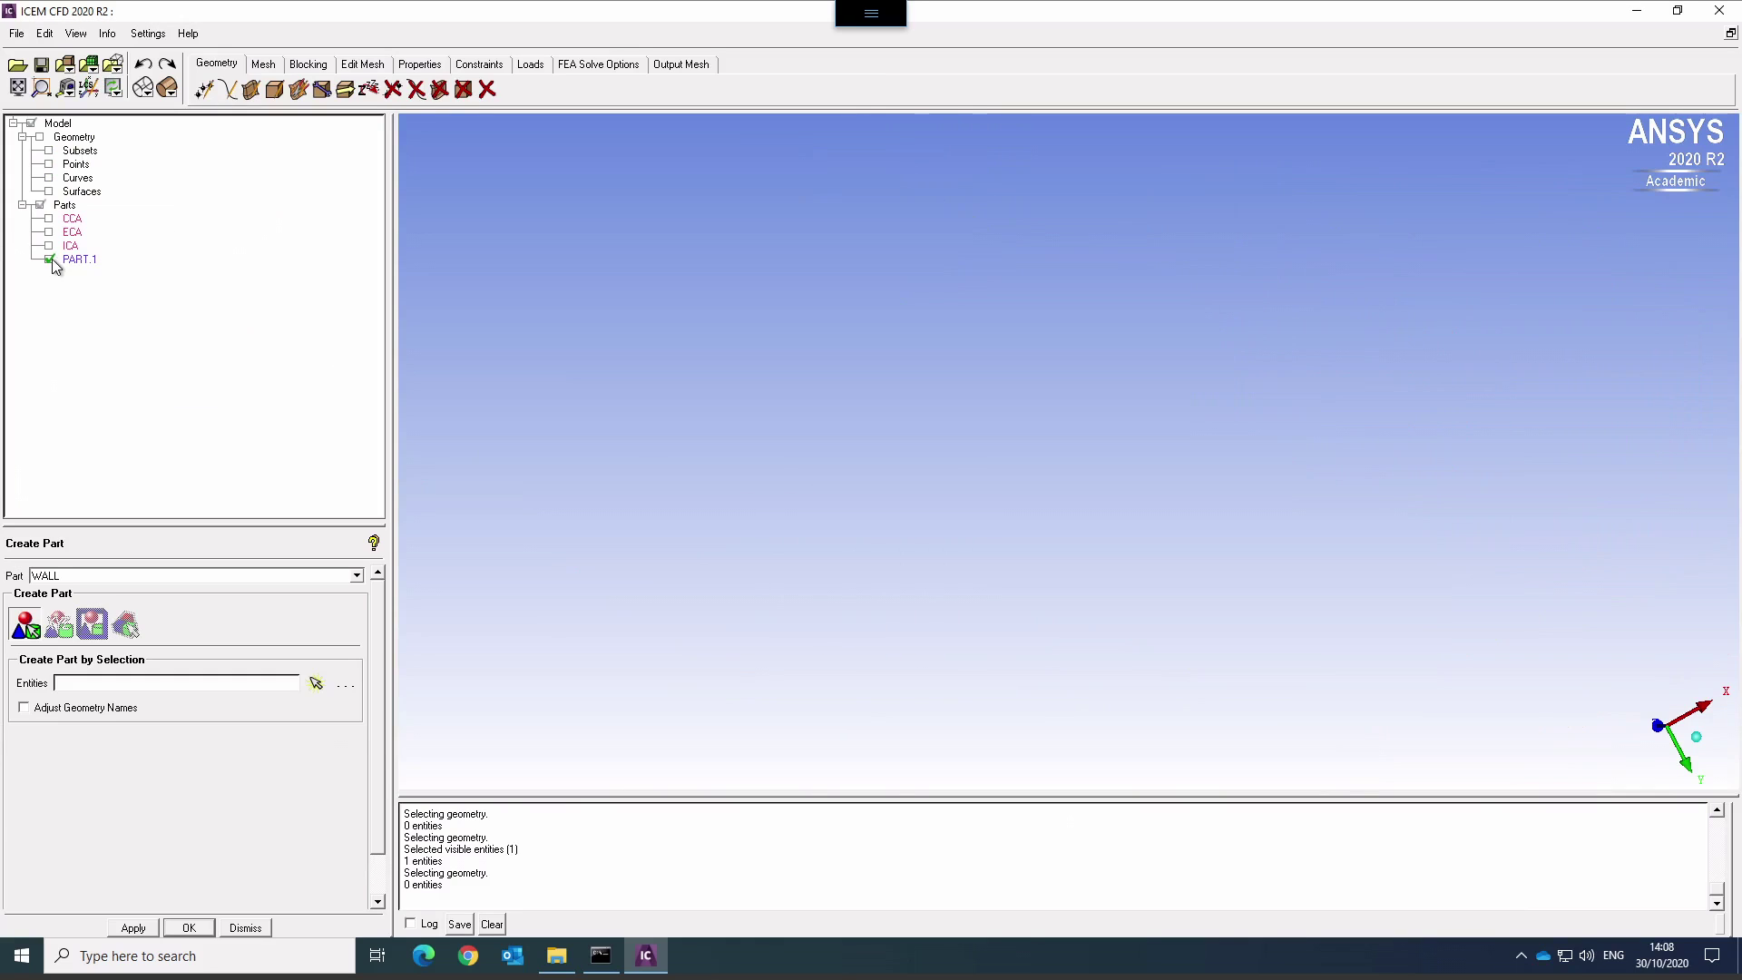
pyautogui.click(50, 261)
pyautogui.rightClick(69, 262)
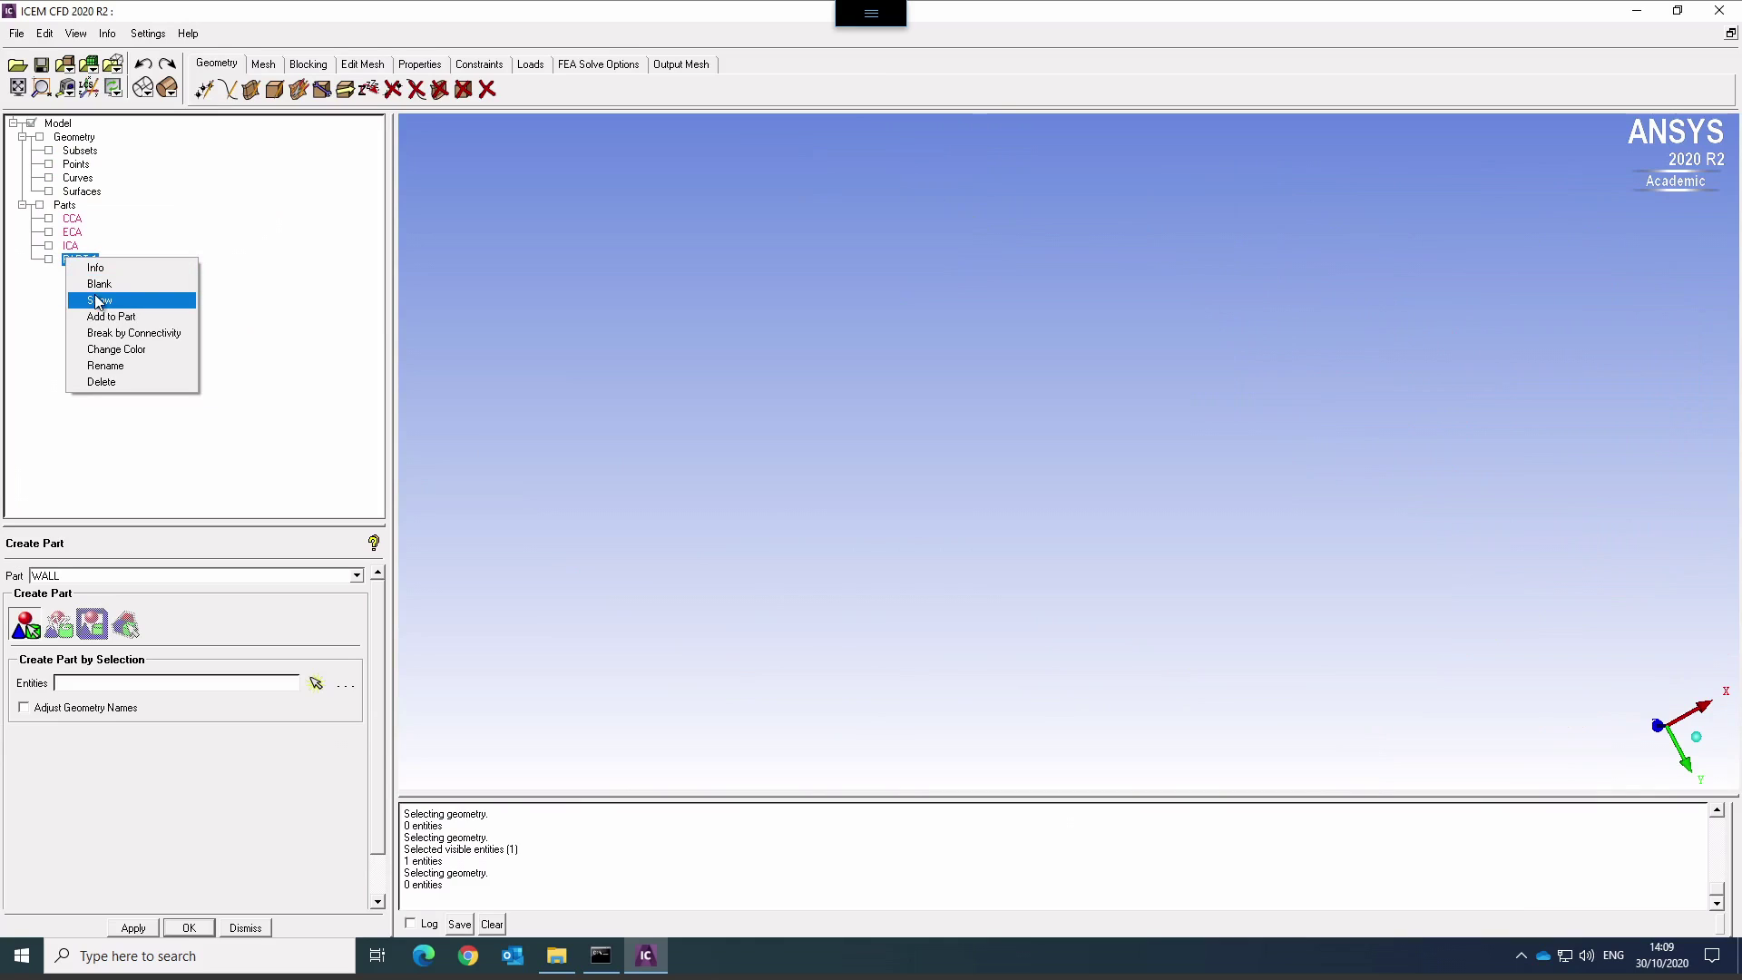
pyautogui.click(50, 262)
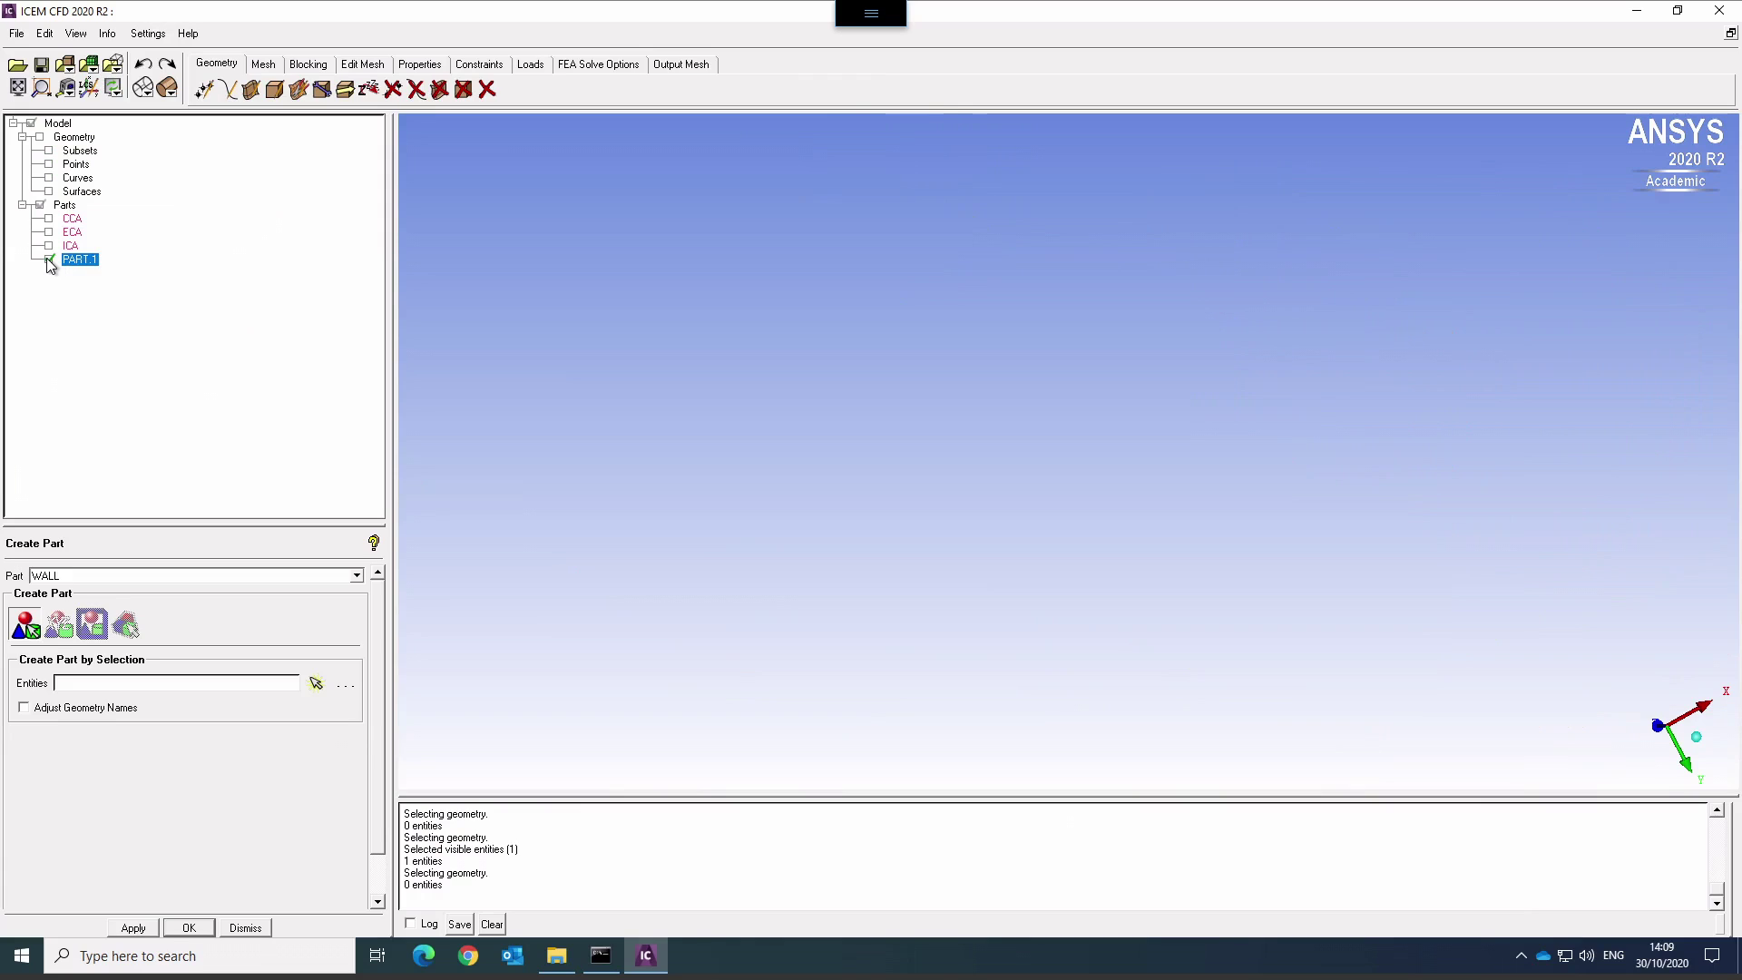
pyautogui.click(49, 192)
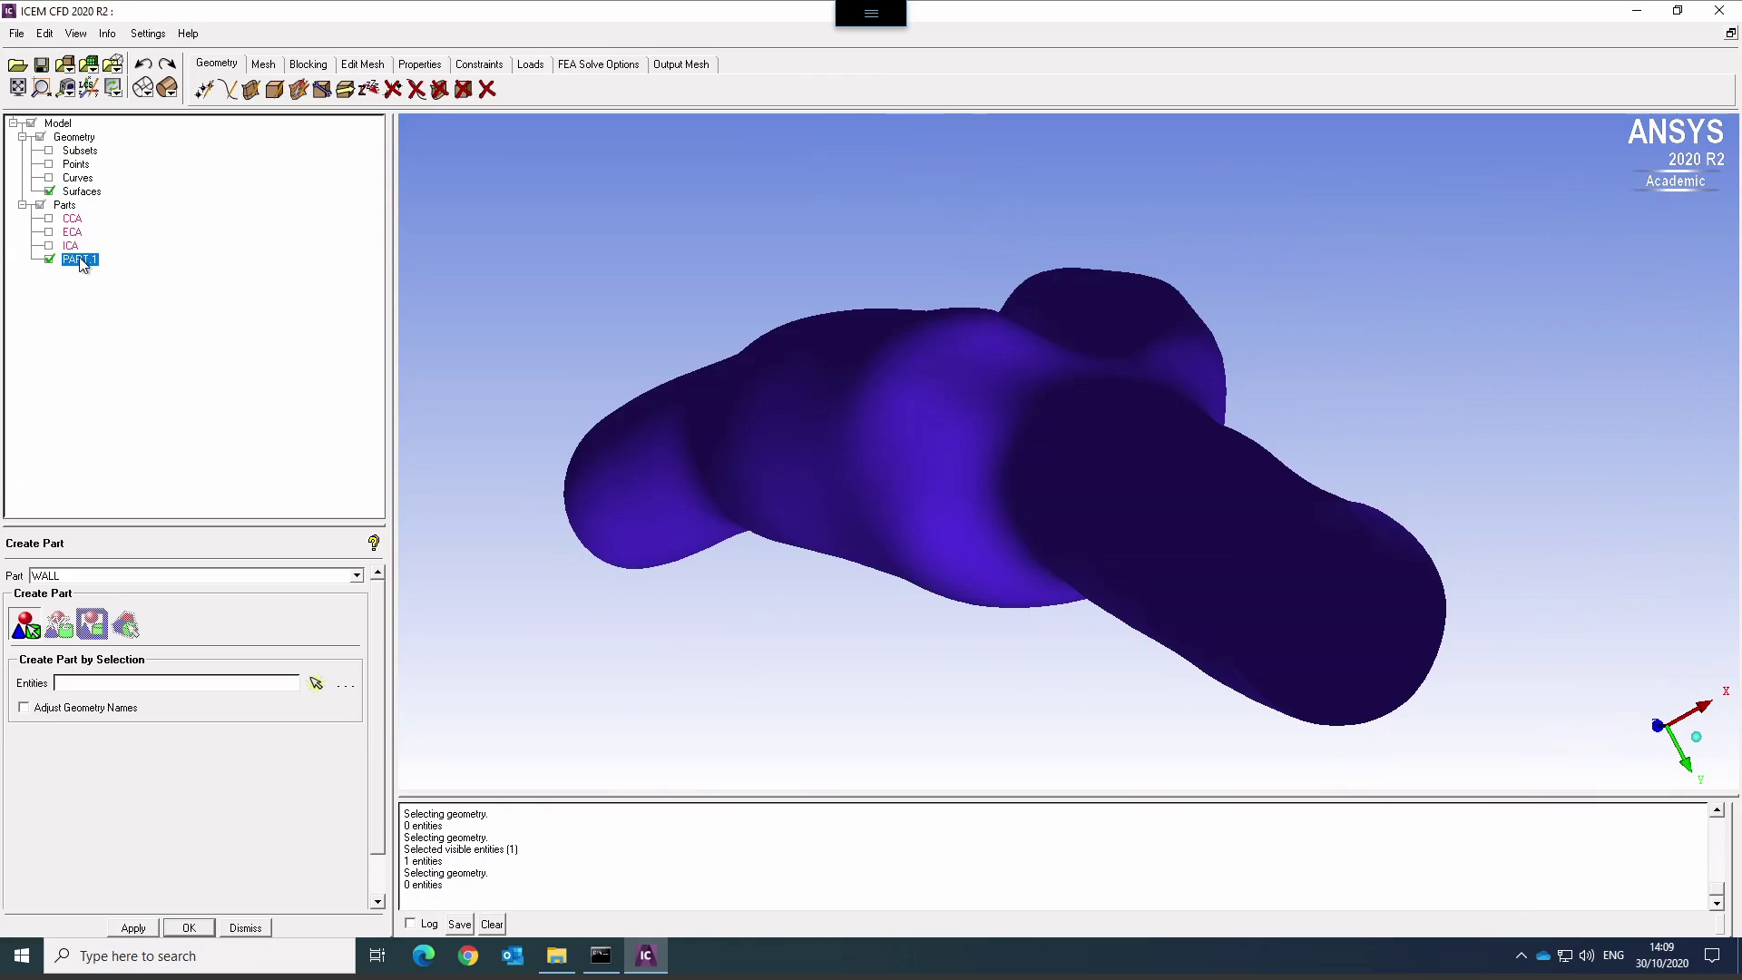
# Rename PART.1 to WALL.
pyautogui.rightClick(80, 259)
pyautogui.click(121, 367)
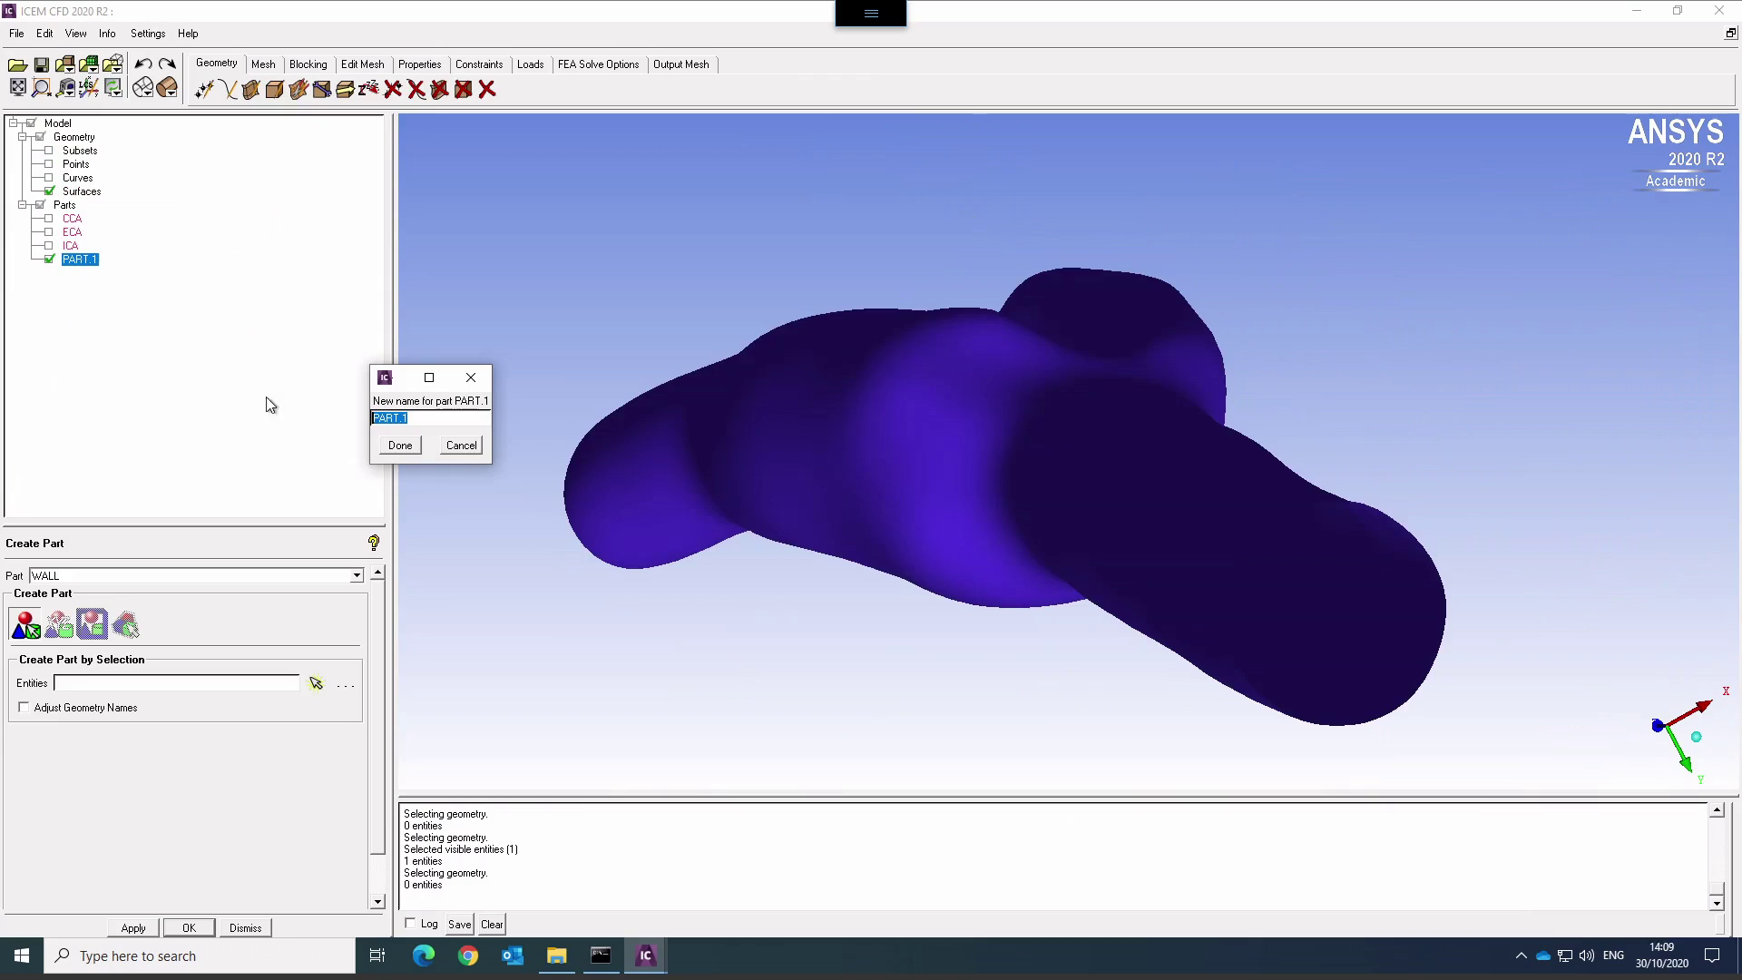
pyautogui.write('Wall')
pyautogui.press('Return')
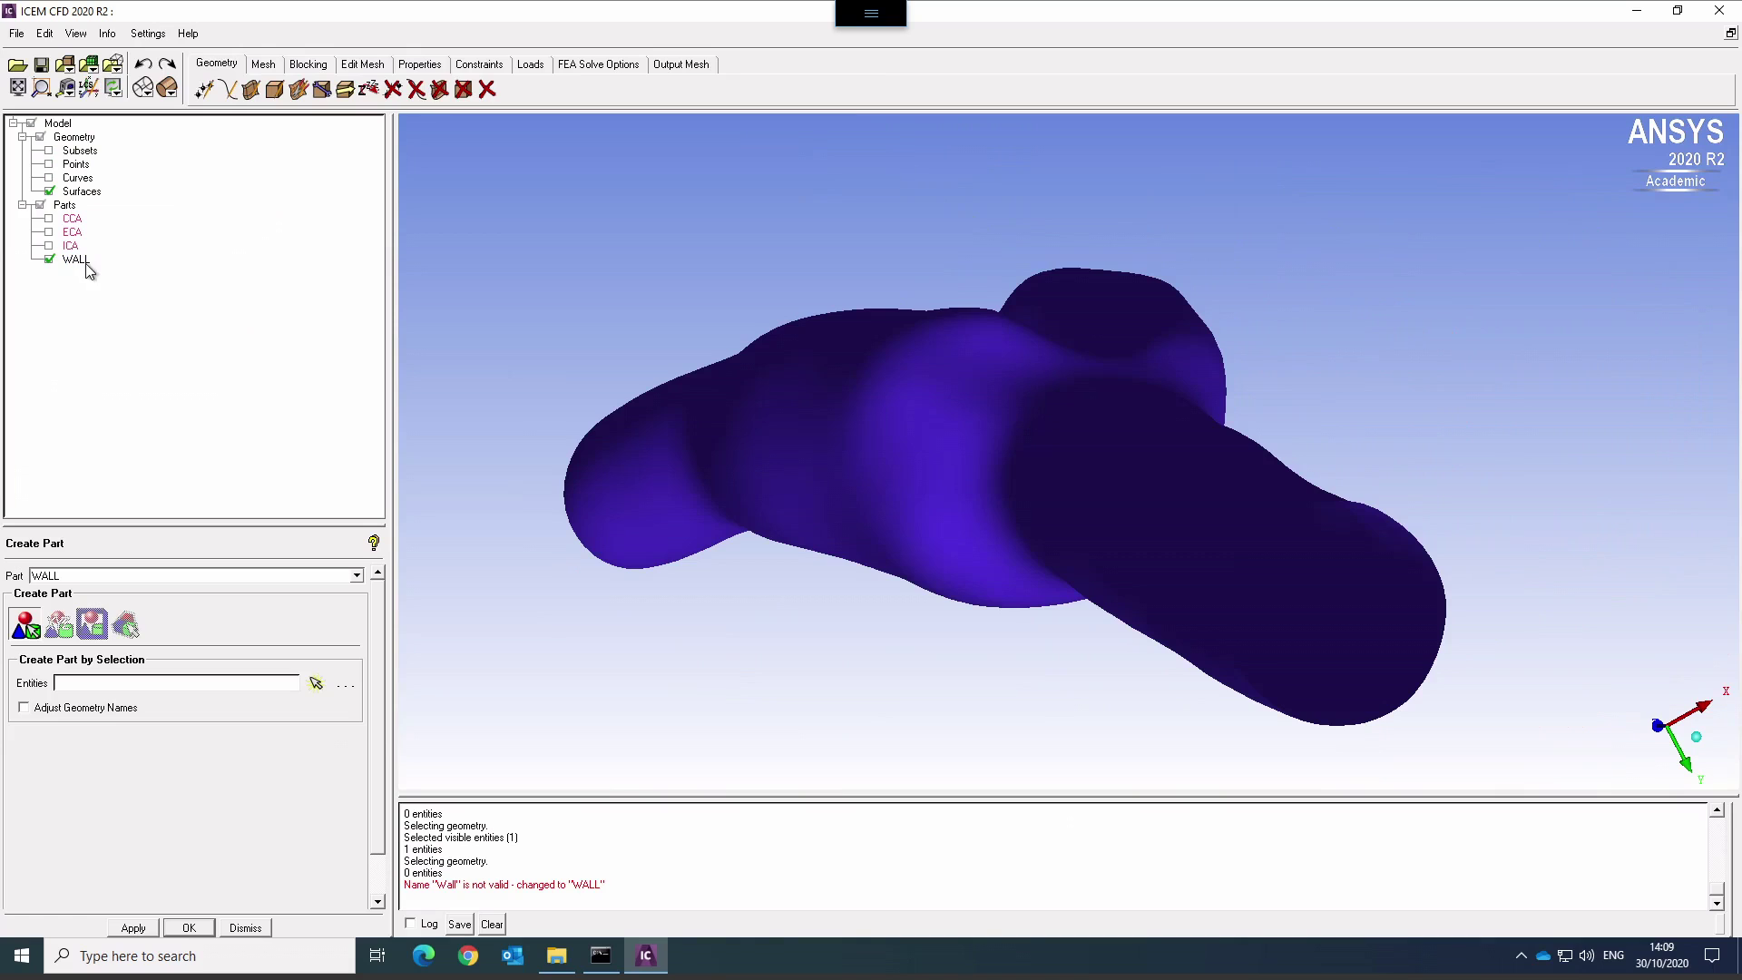
# Show the ICA, ECA and CCA parts and turn the artery to a side view.
pyautogui.click(49, 245)
pyautogui.click(49, 231)
pyautogui.click(49, 217)
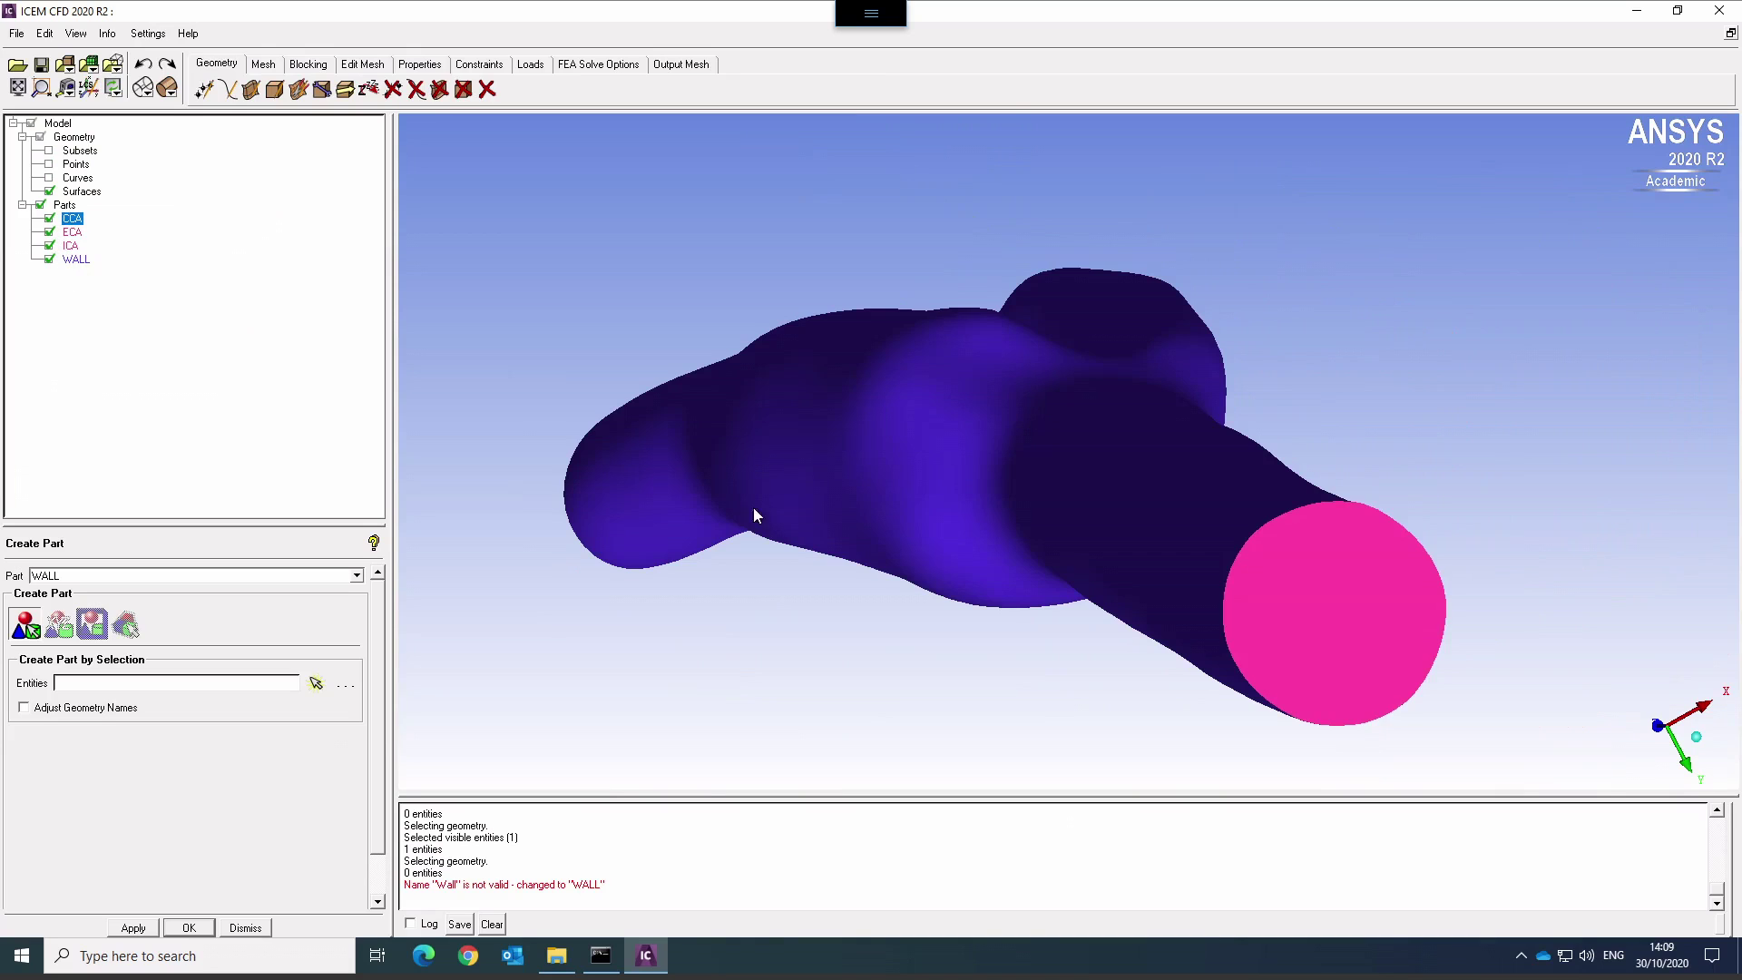
pyautogui.moveTo(753, 515); pyautogui.dragTo(1222, 552)
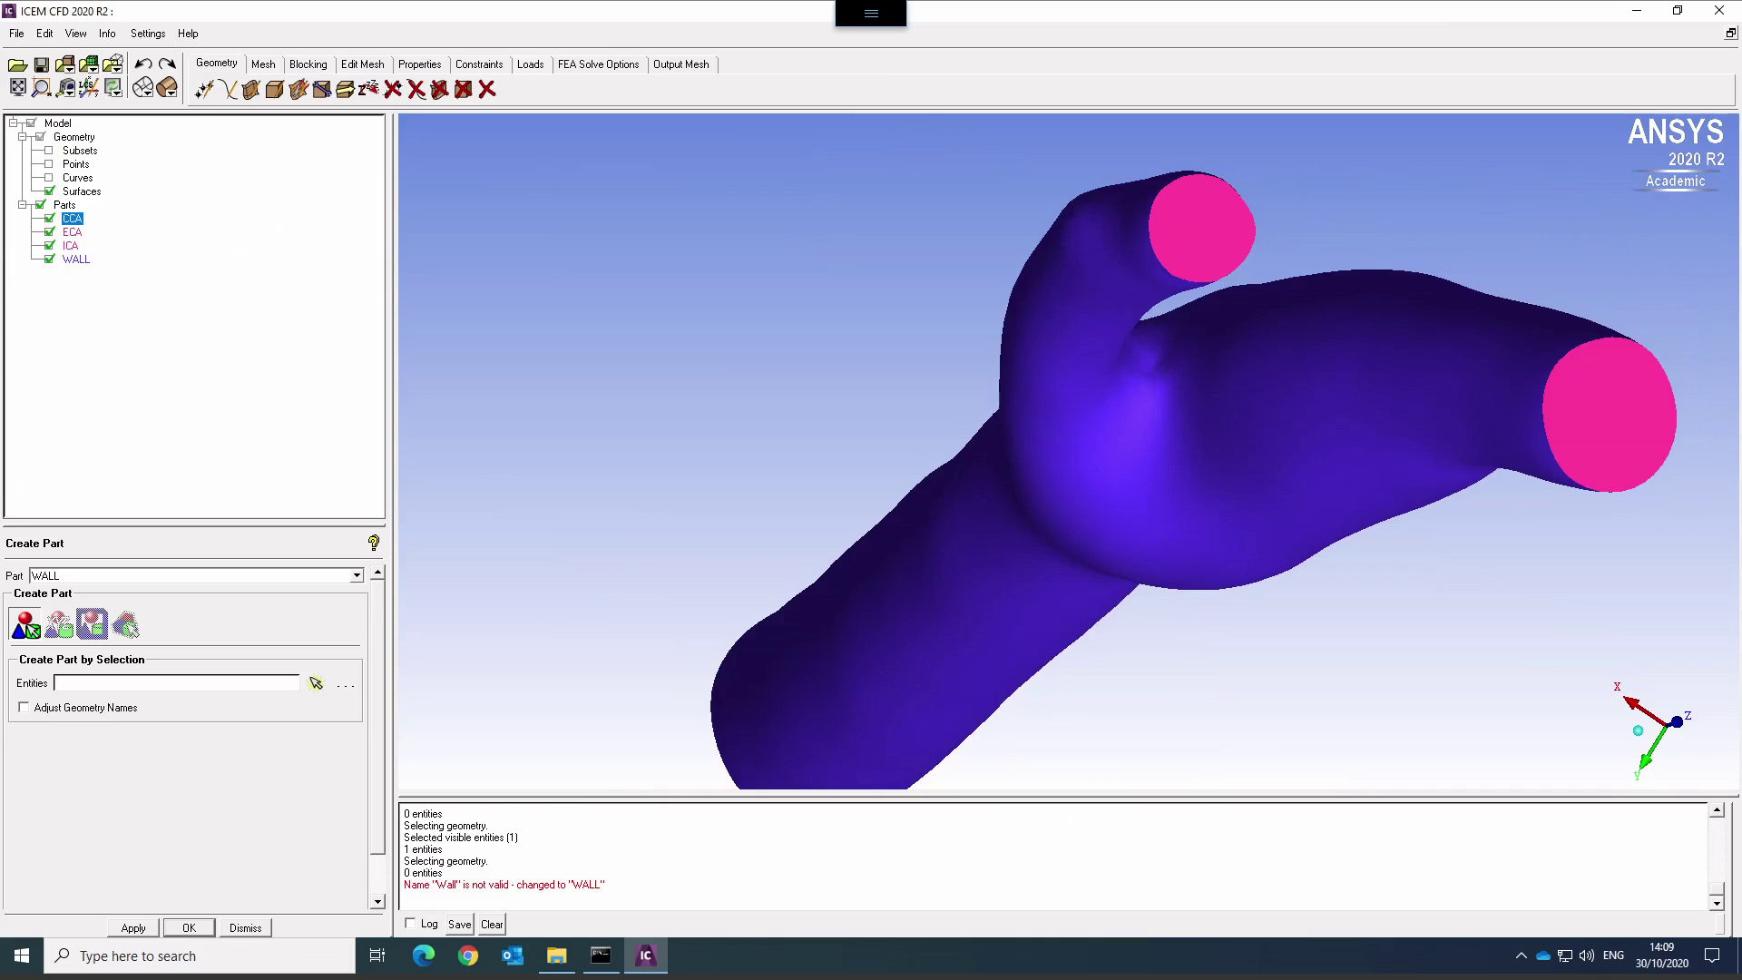
pyautogui.moveTo(843, 496); pyautogui.dragTo(508, 427)
pyautogui.click(16, 35)
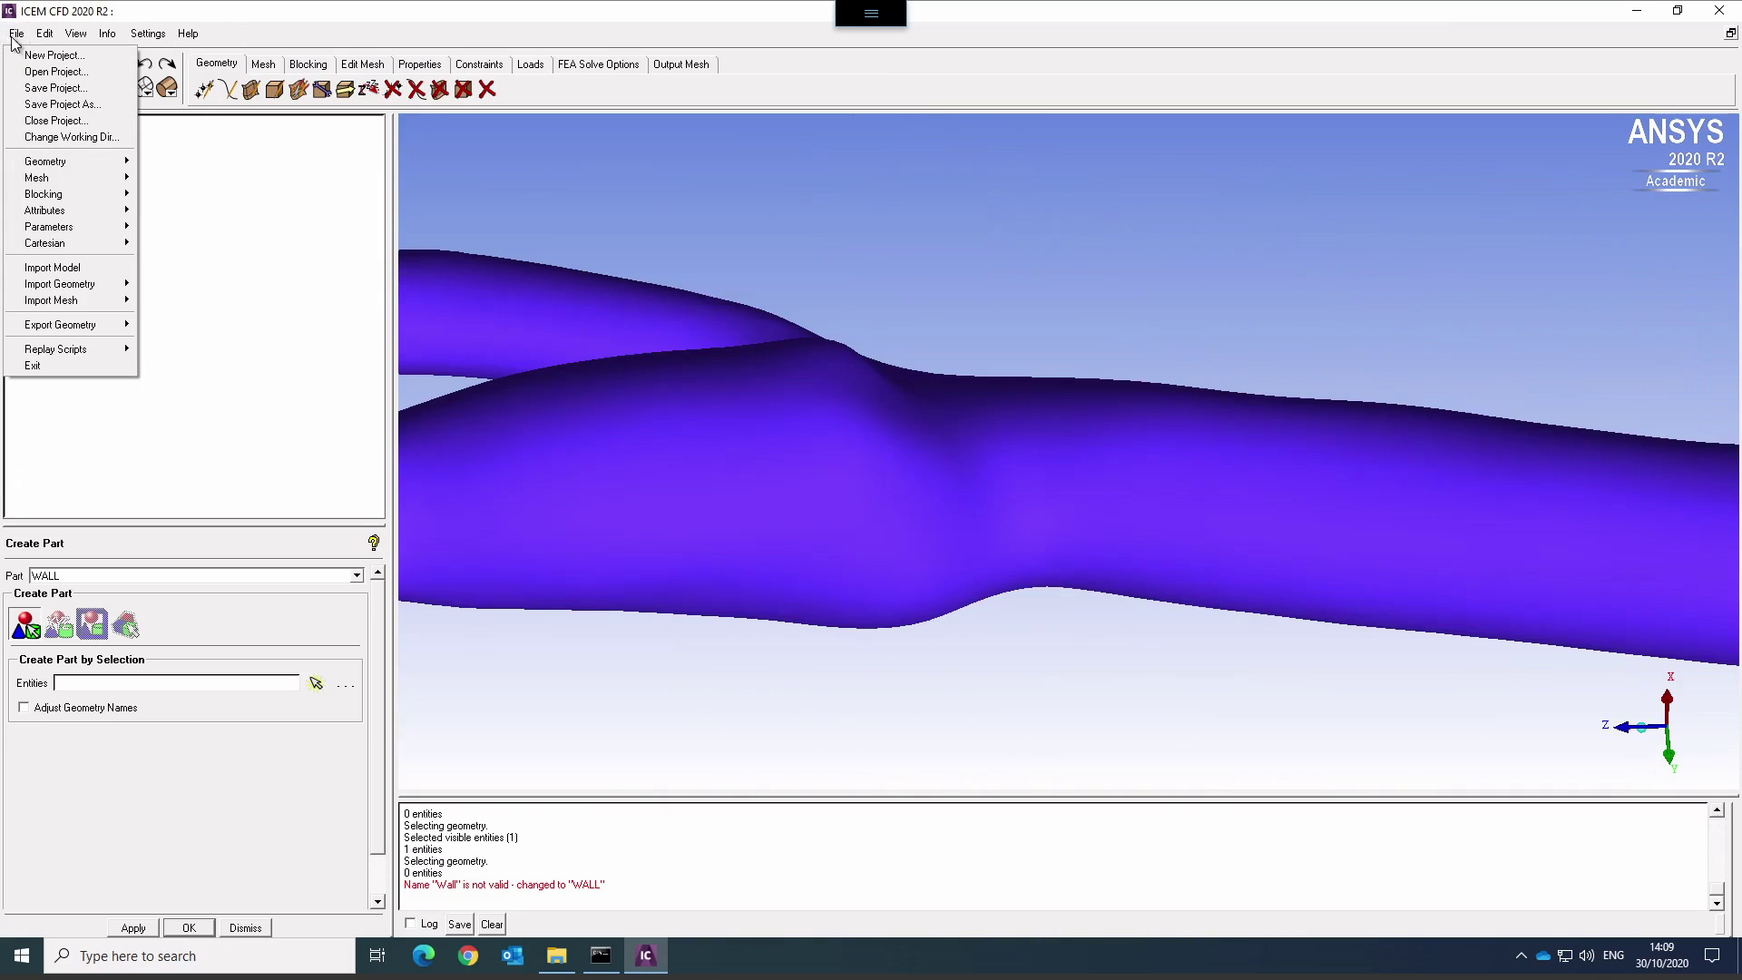
# Save the project as carotid_stl in the Desktop geometryFiles/ICEM folder.
pyautogui.click(39, 105)
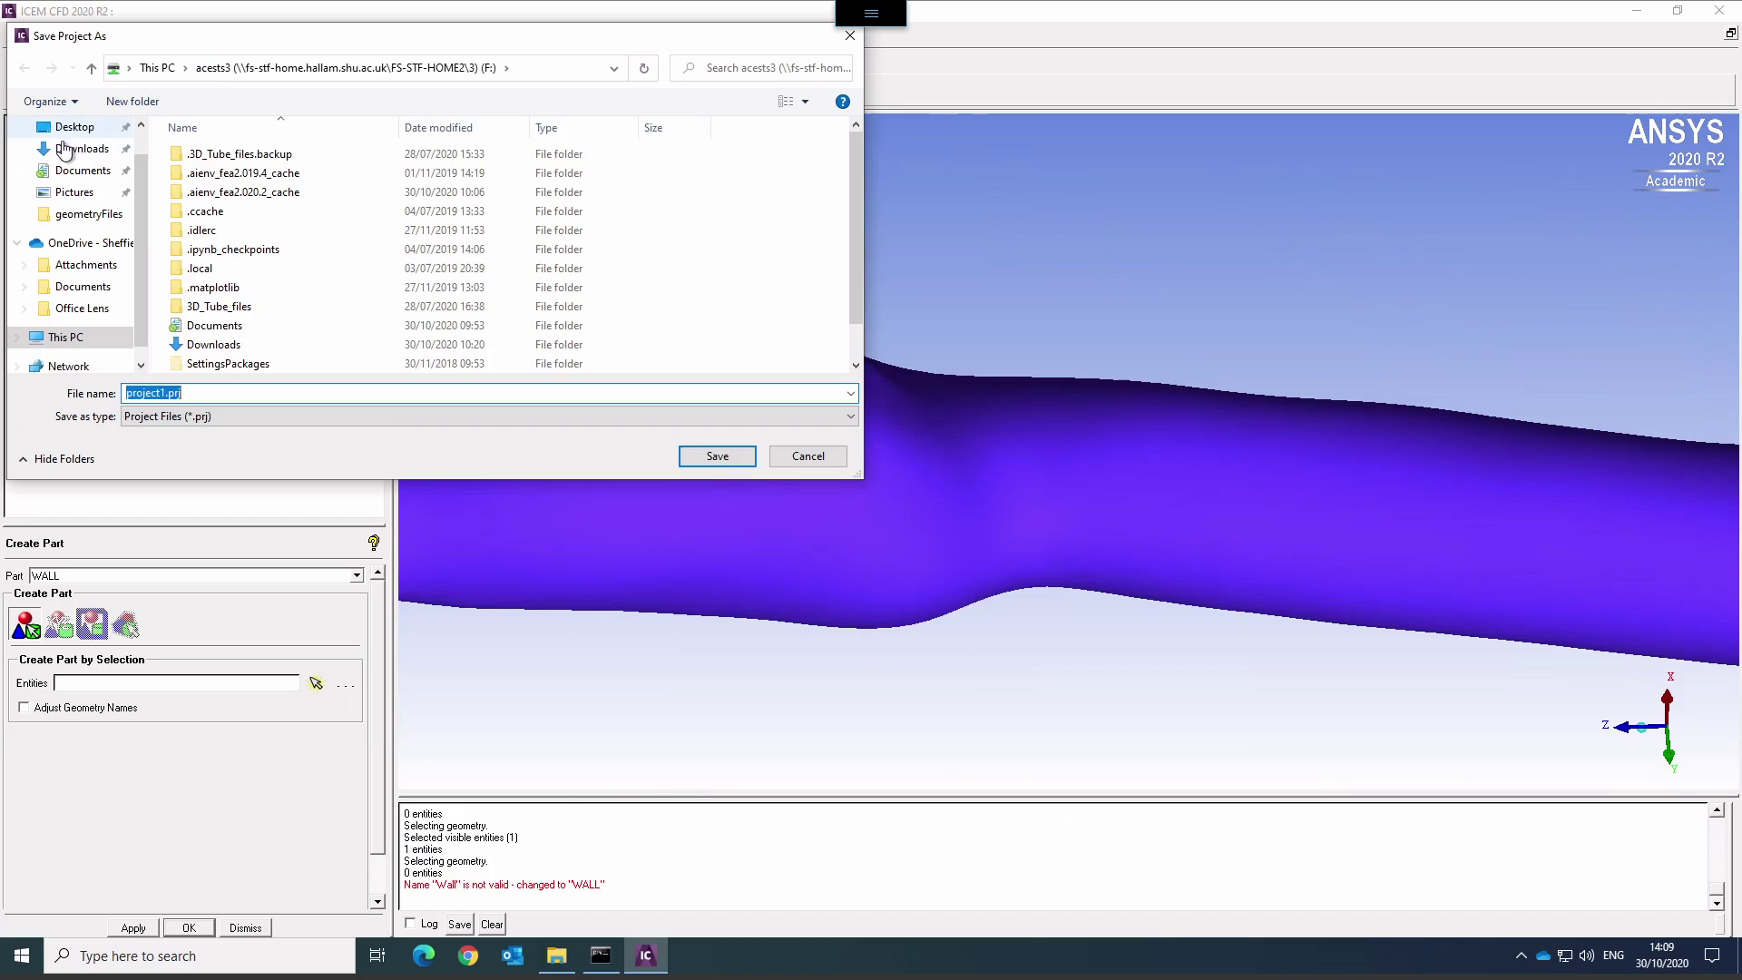
pyautogui.click(73, 127)
pyautogui.doubleClick(229, 156)
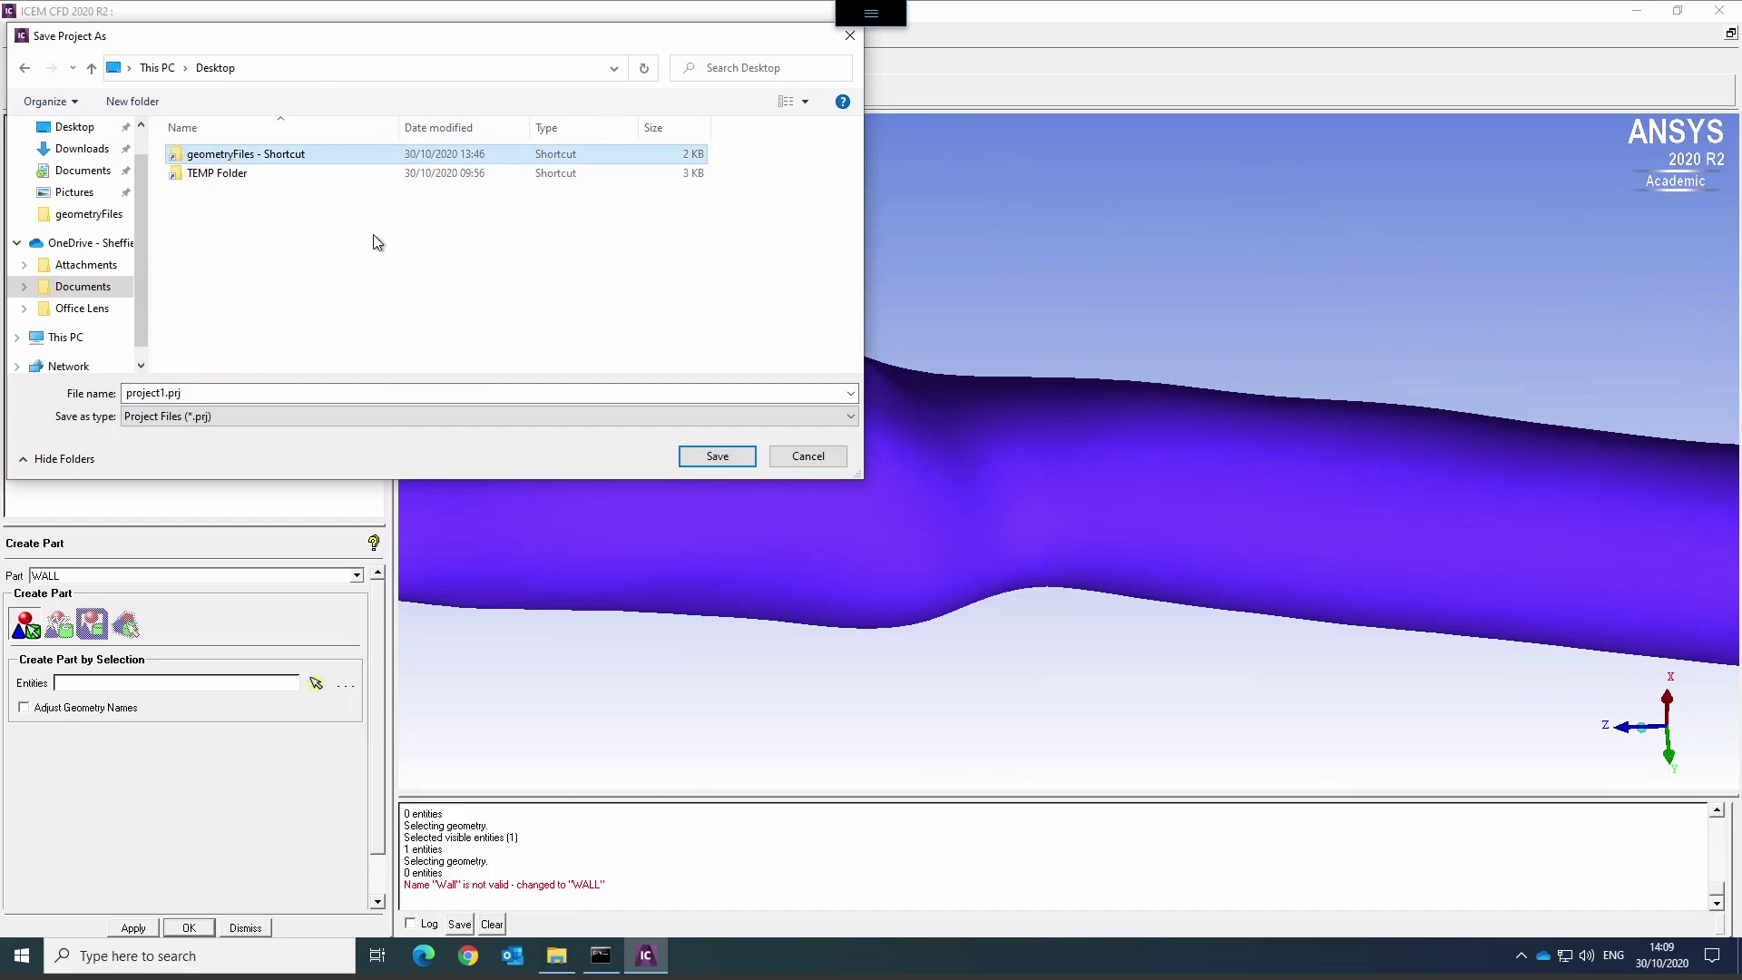
pyautogui.click(193, 156)
pyautogui.press('Return')
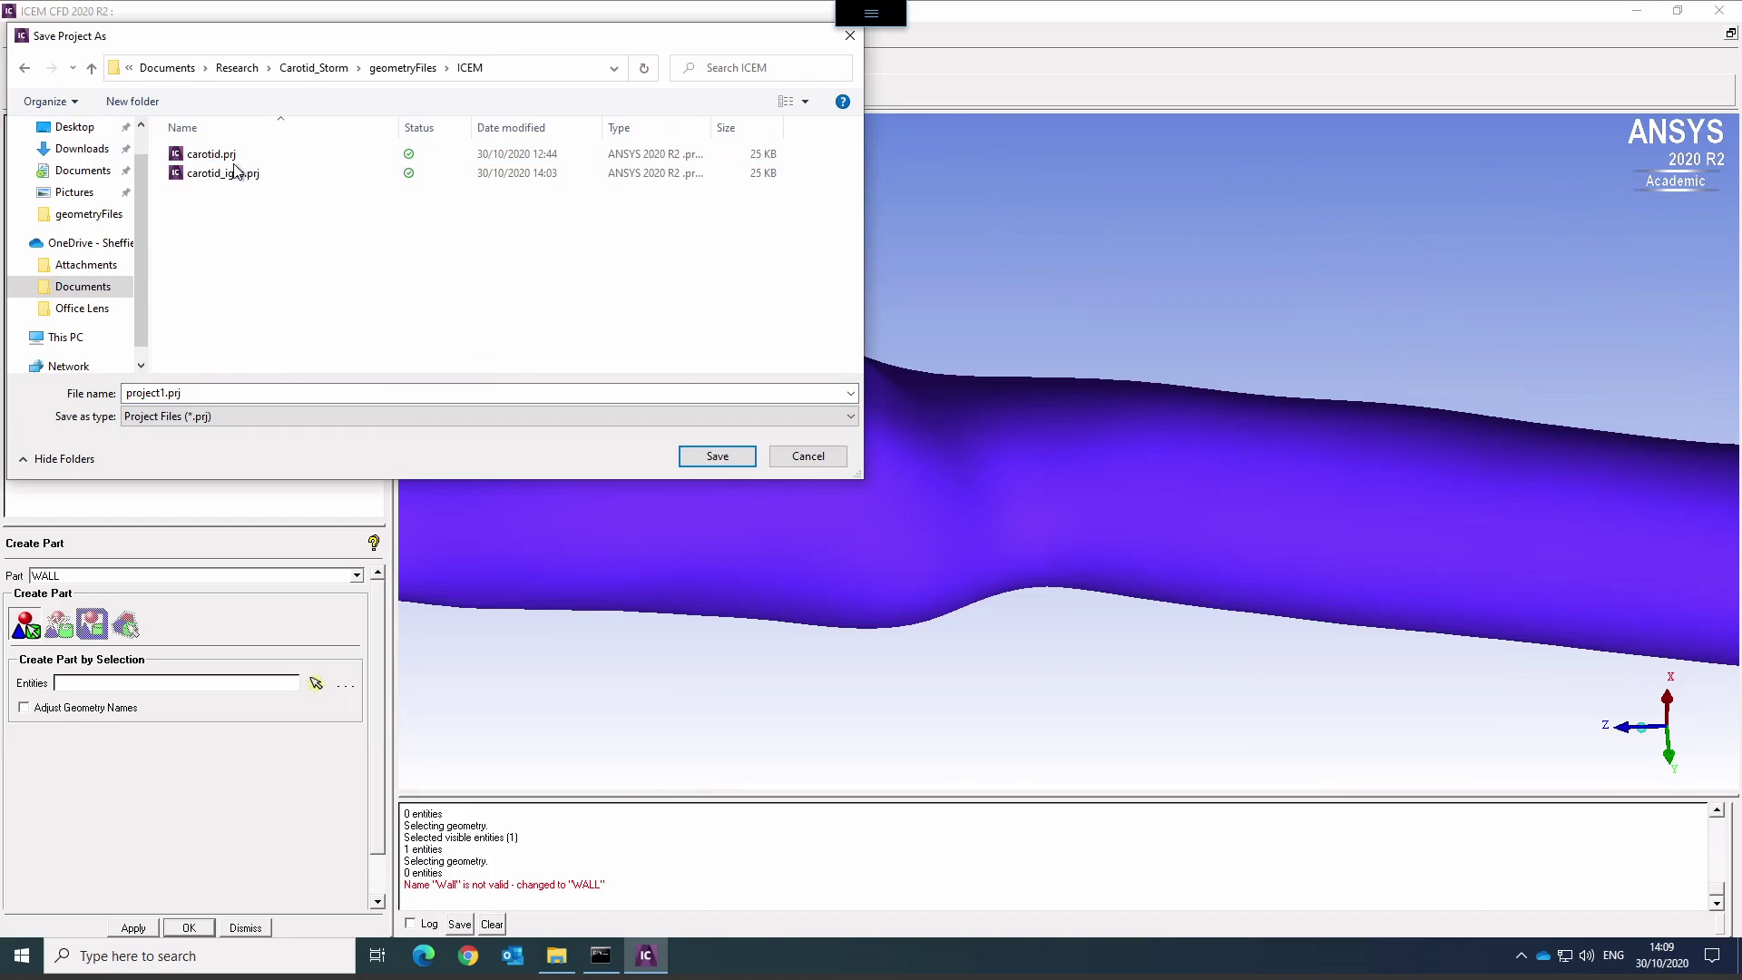
pyautogui.doubleClick(195, 392)
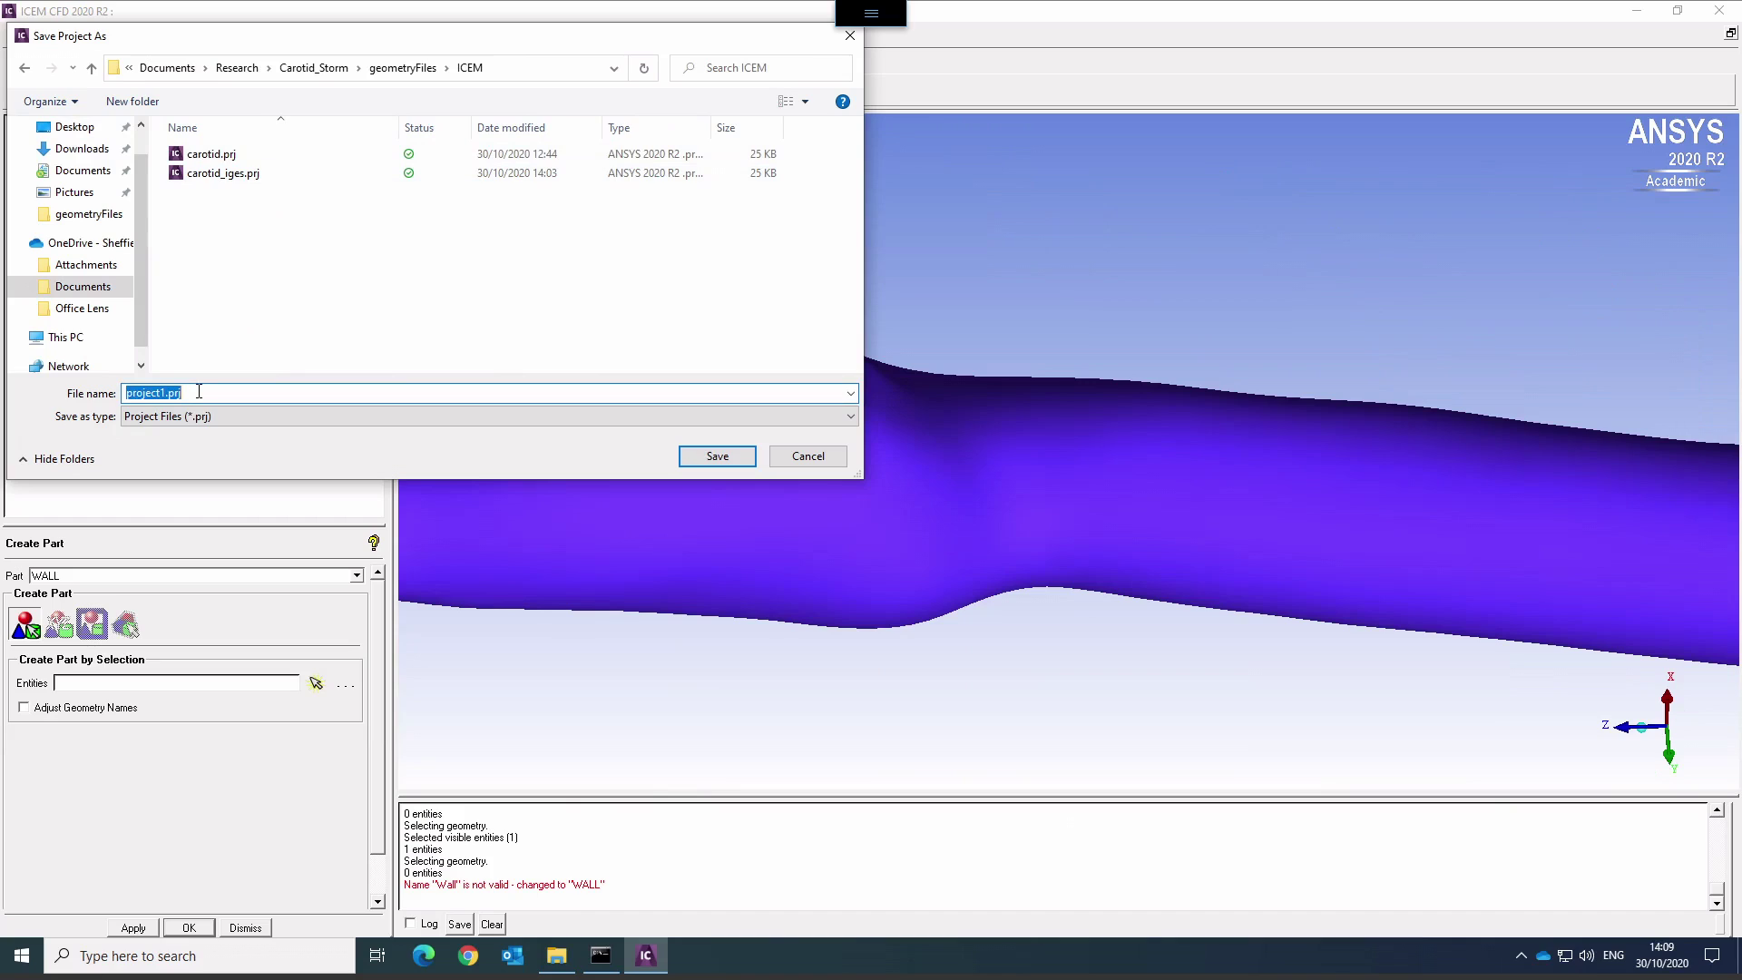
pyautogui.press('Home')
pyautogui.press('BackSpace')
pyautogui.press('BackSpace')
pyautogui.press('BackSpace')
pyautogui.press('BackSpace')
pyautogui.press('BackSpace')
pyautogui.press('BackSpace')
pyautogui.write('carot')
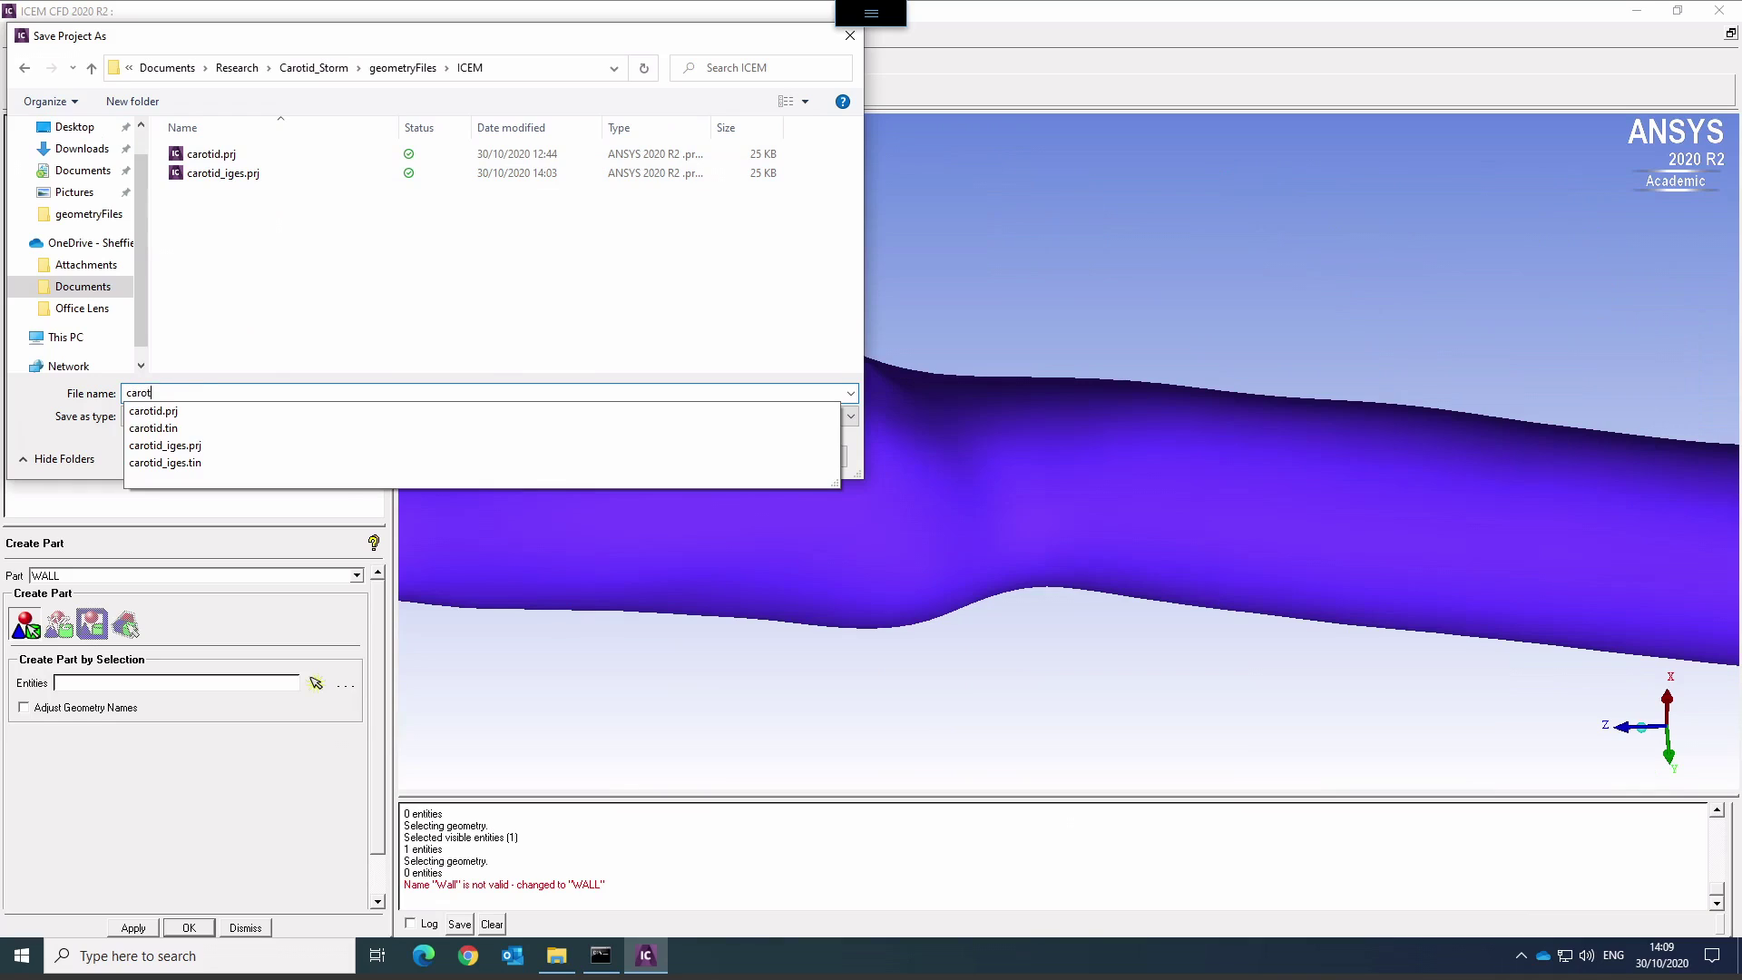
pyautogui.write('id_')
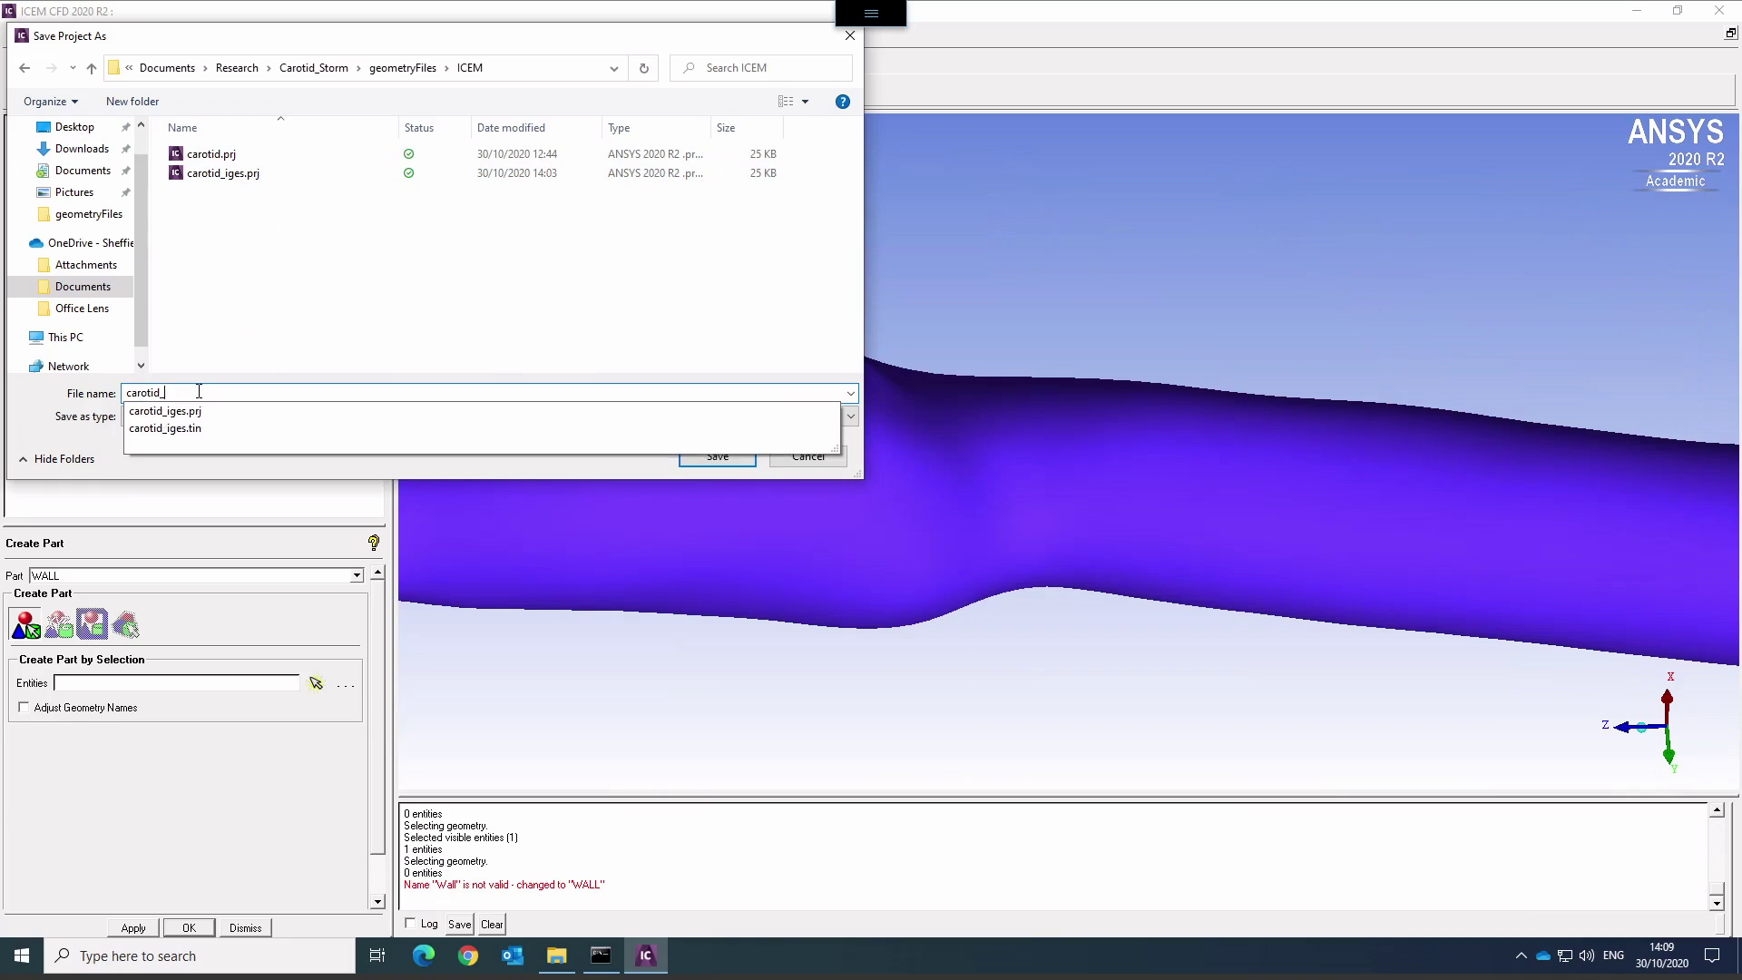
pyautogui.write('stl')
pyautogui.press('Return')
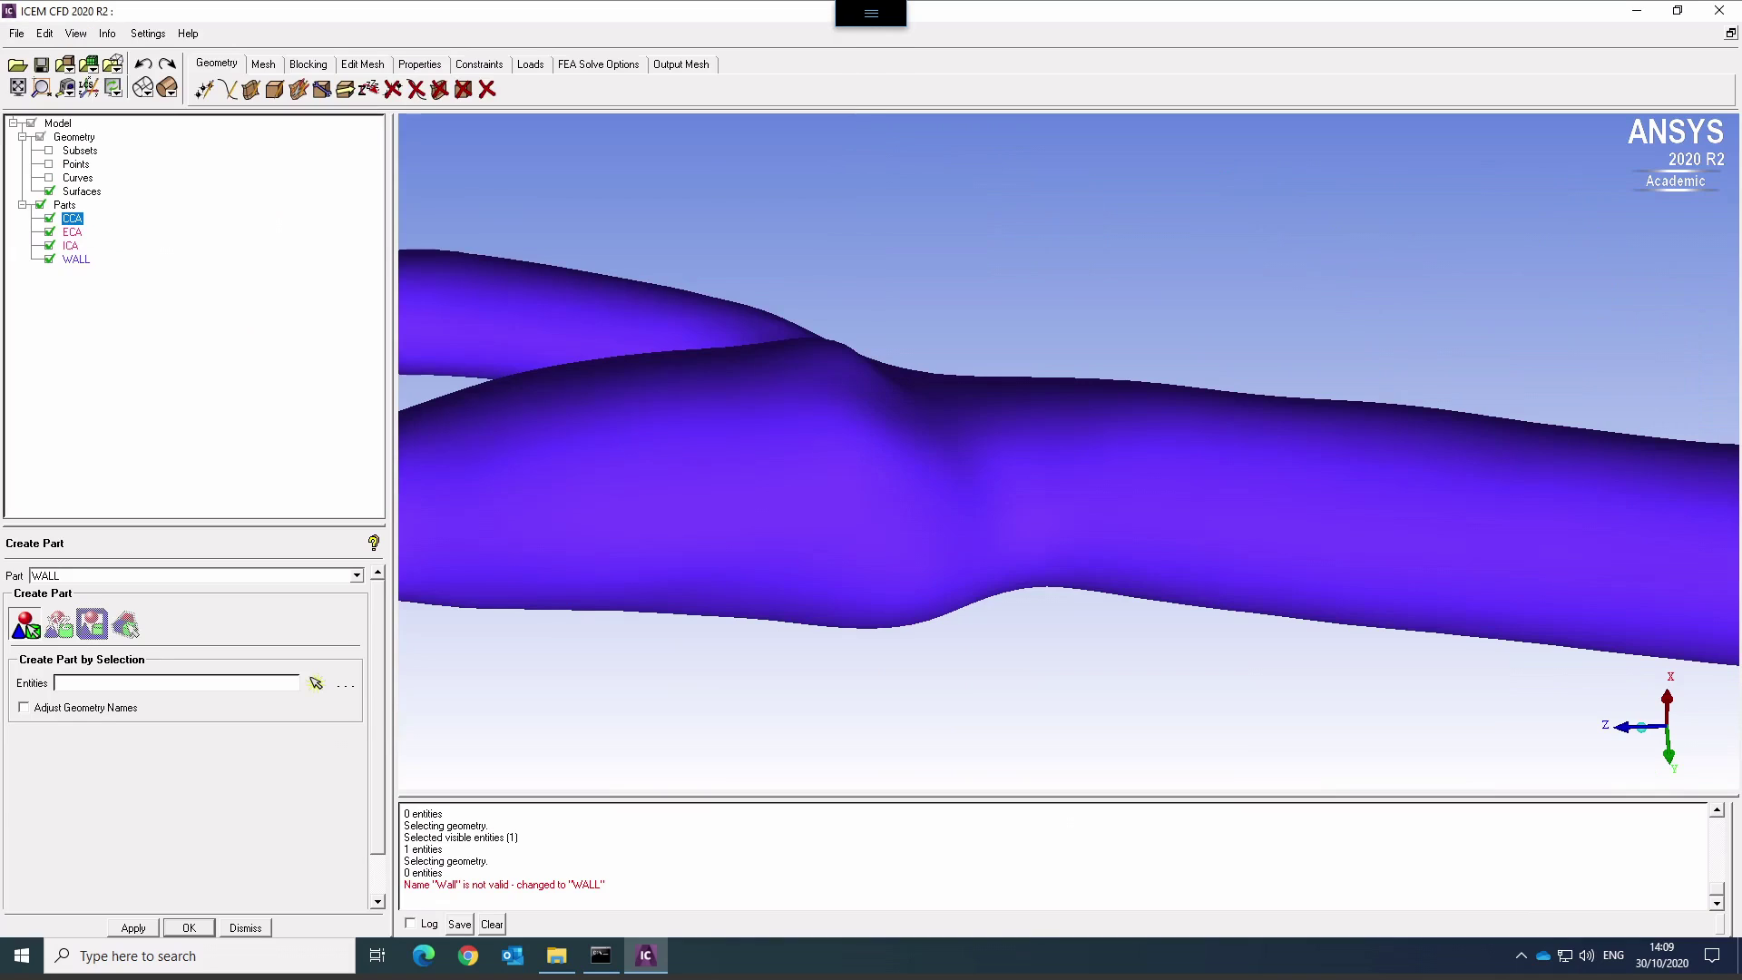